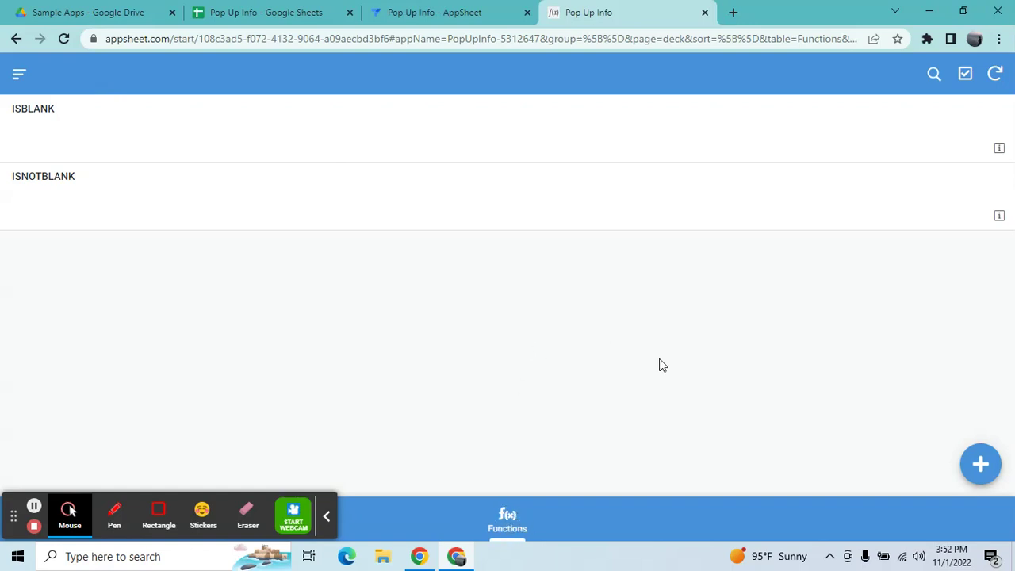
View and dismiss the syntax info pop-ups of the ISBLANK and ISNOTBLANK records in the running app
left_click(1000, 152)
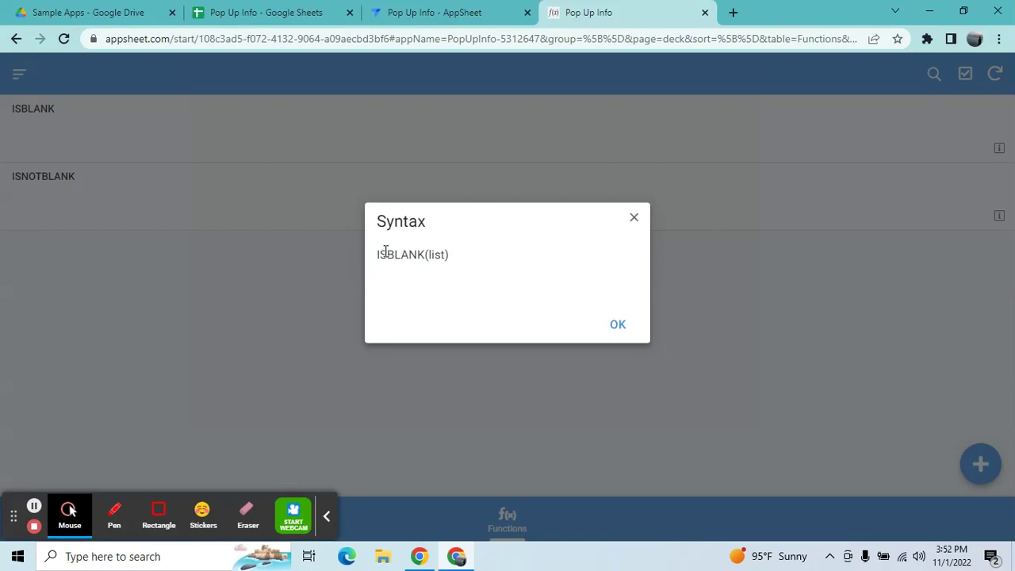
left_click(619, 327)
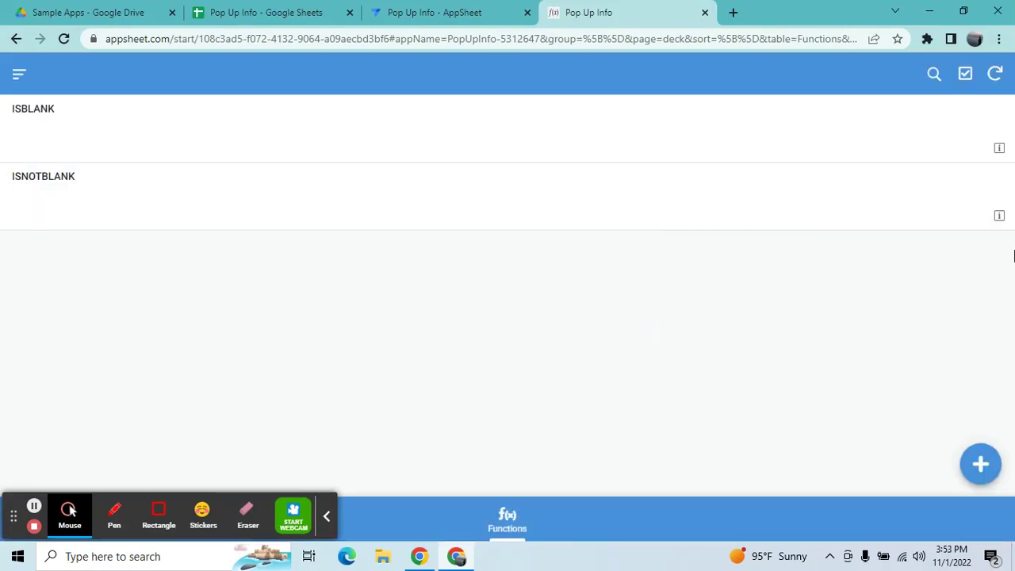
left_click(999, 217)
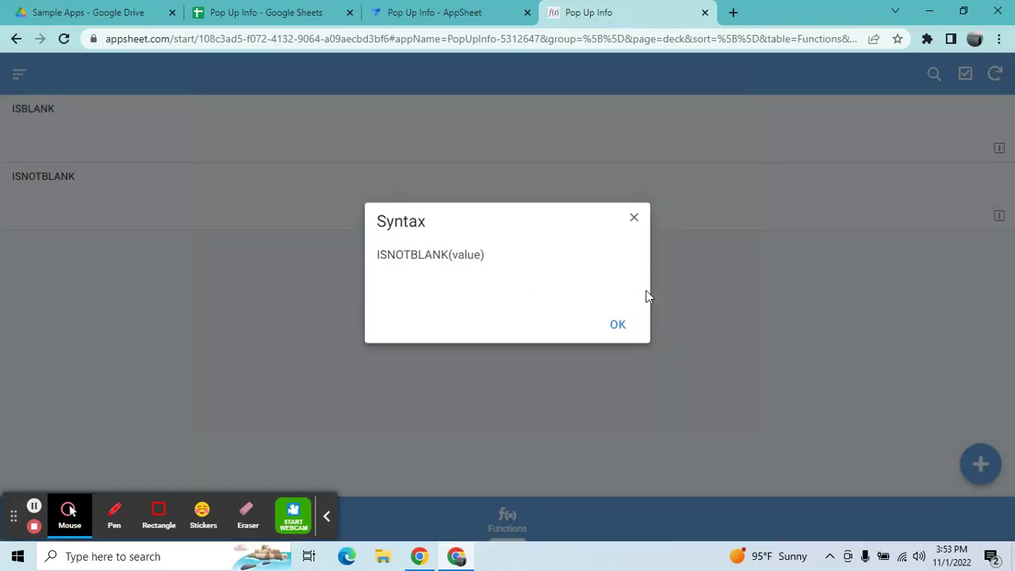
left_click(618, 326)
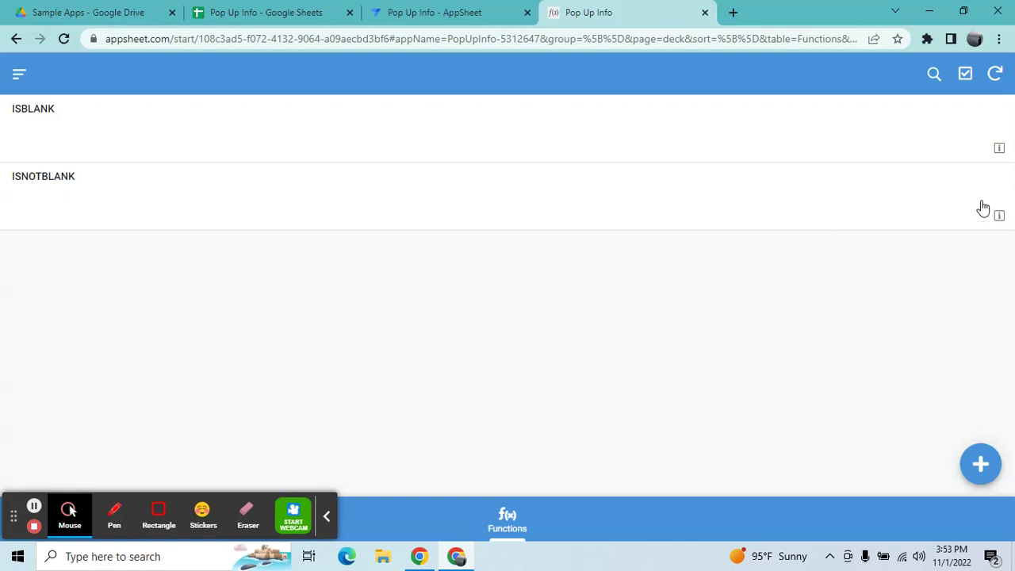
left_click(1000, 150)
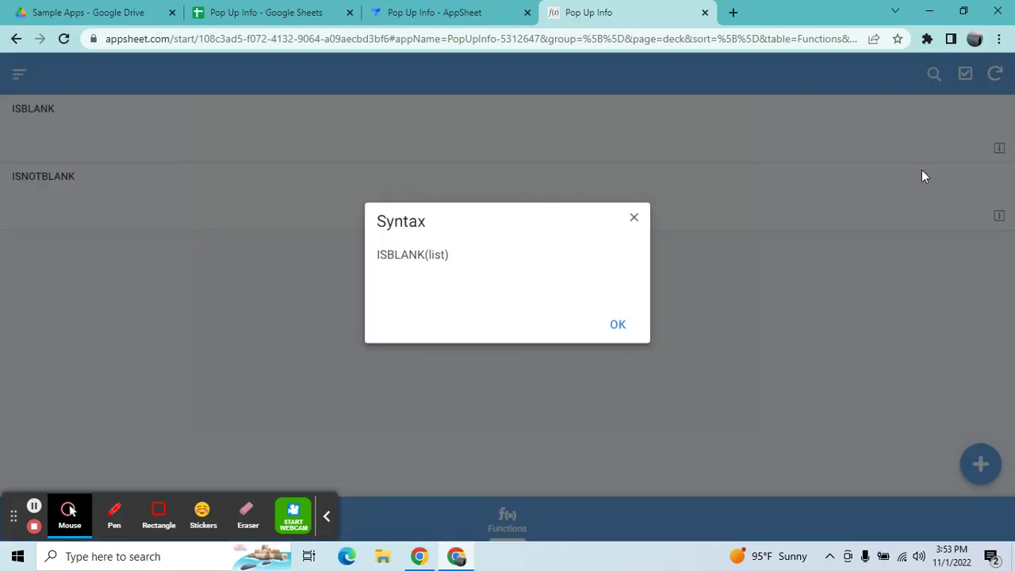
left_click(621, 324)
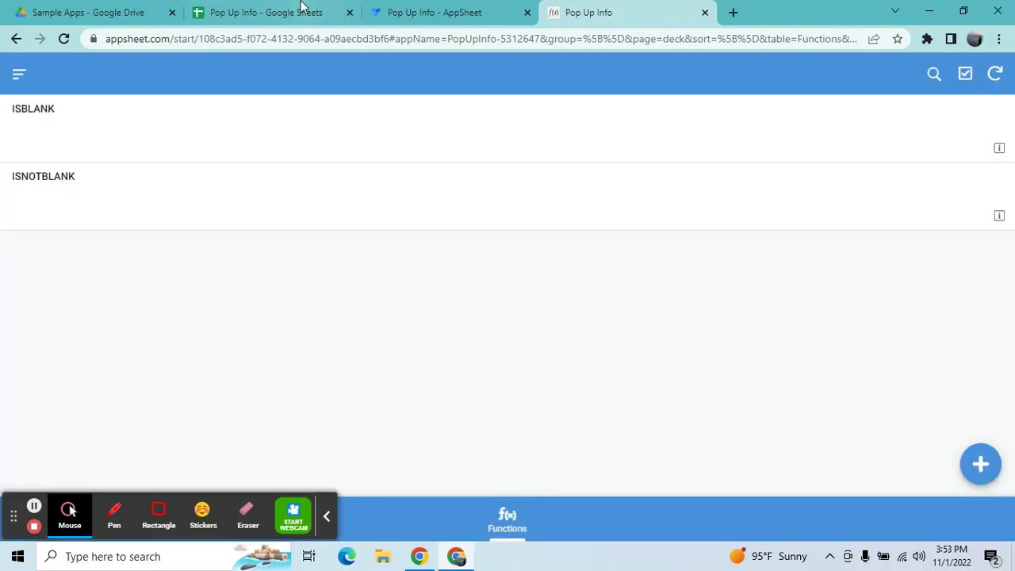
Switch to the Pop Up Info spreadsheet in Google Sheets and examine the Functions sheet's column headers and listed function names
left_click(302, 8)
left_click(199, 349)
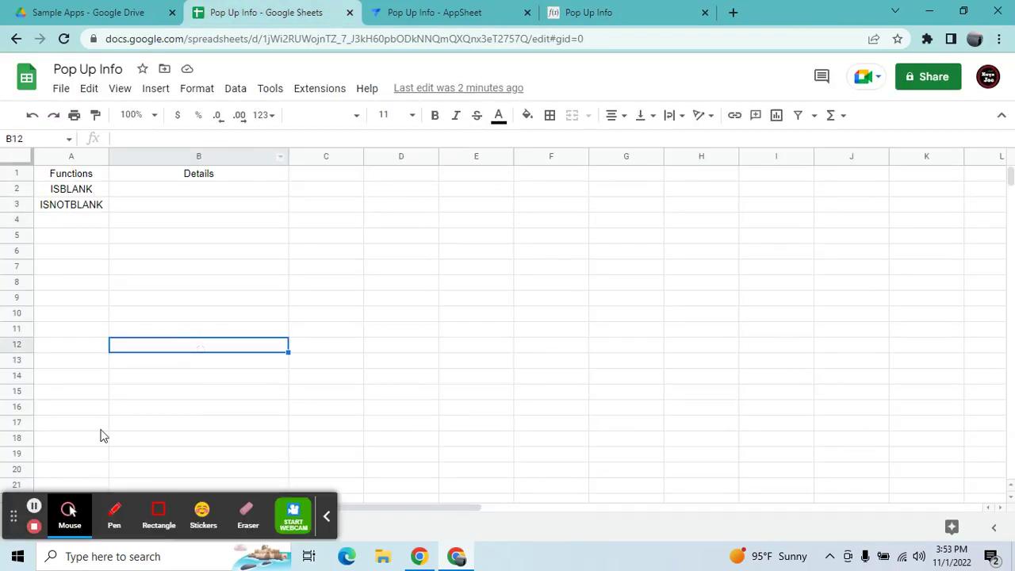
left_click(161, 286)
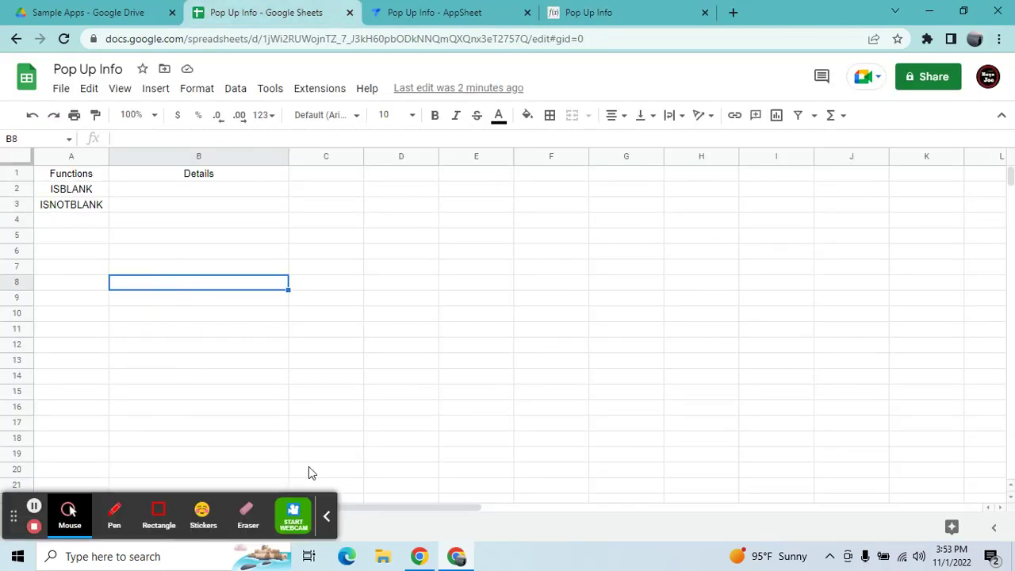
left_click(326, 516)
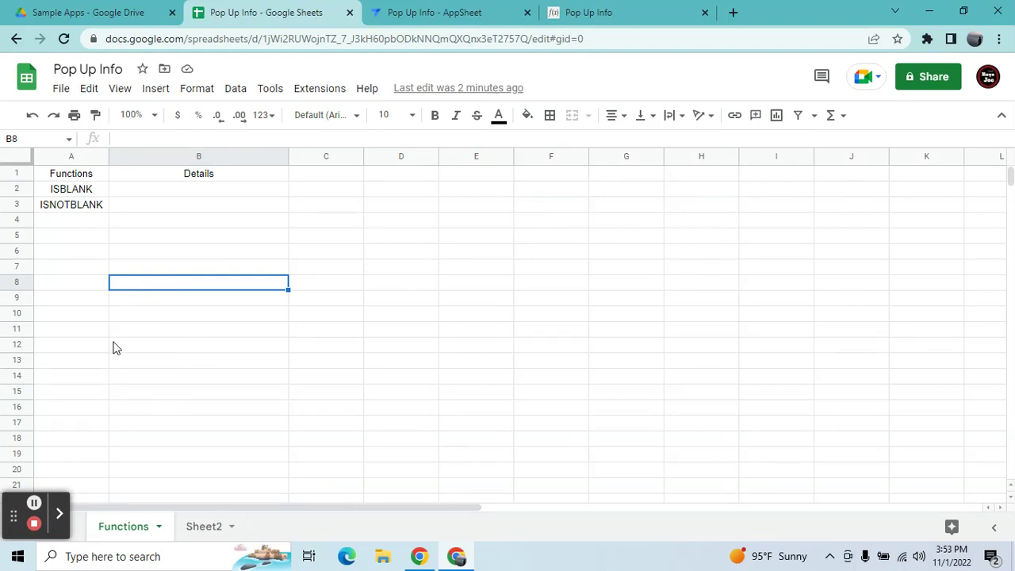
left_click(131, 525)
left_click(80, 178)
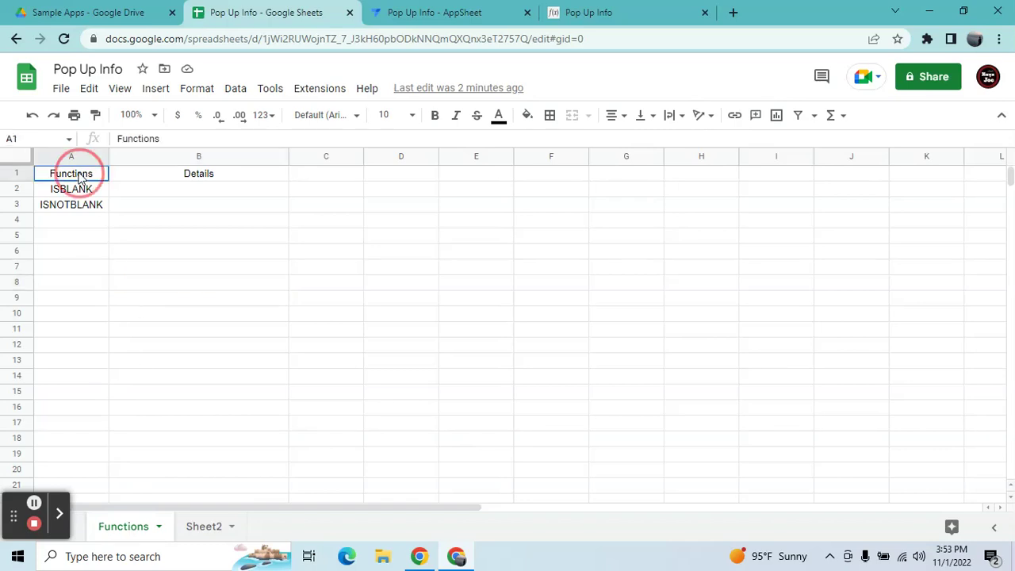
left_click(144, 177)
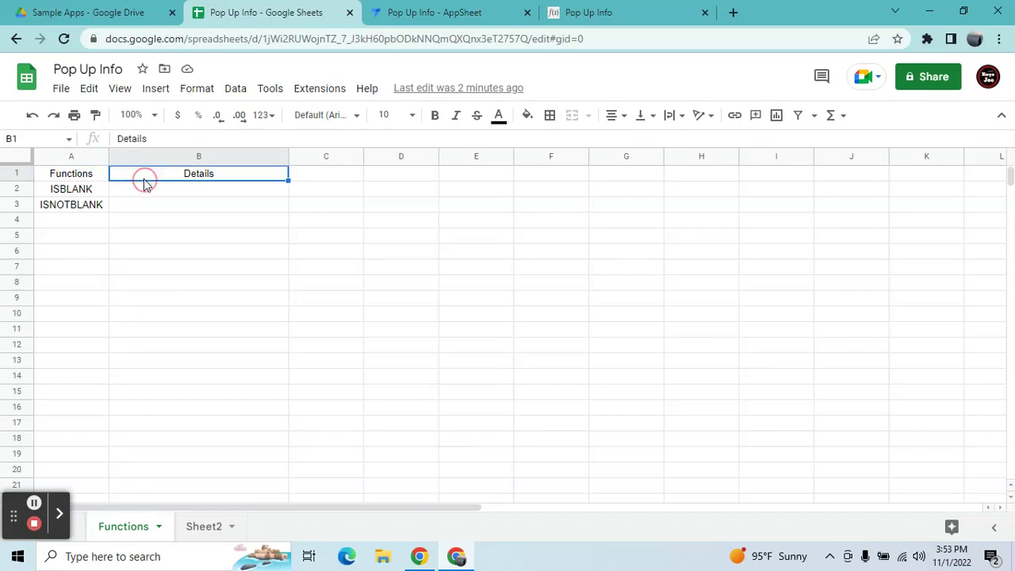
left_click(74, 176)
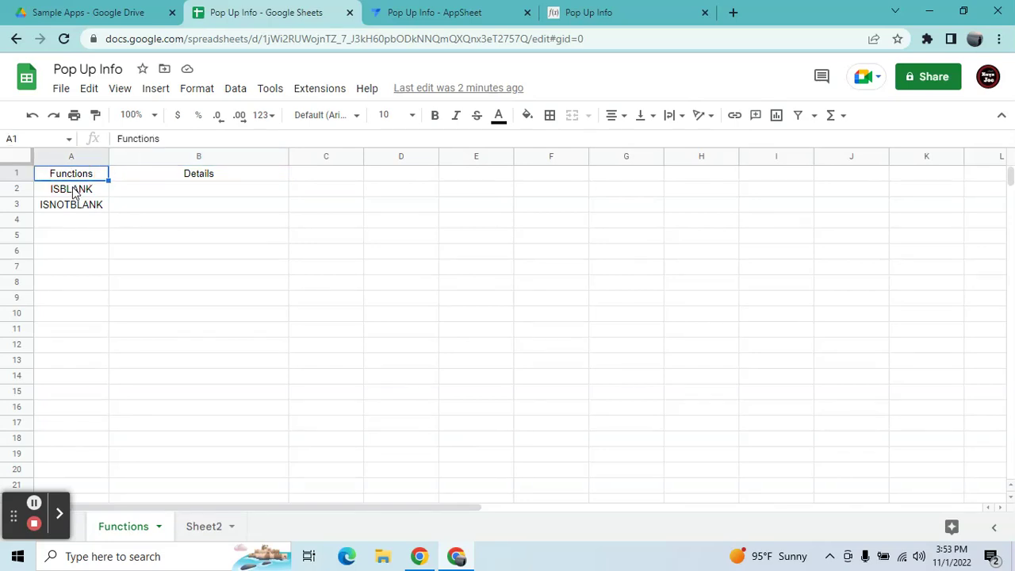
left_click(72, 191)
left_click(75, 205)
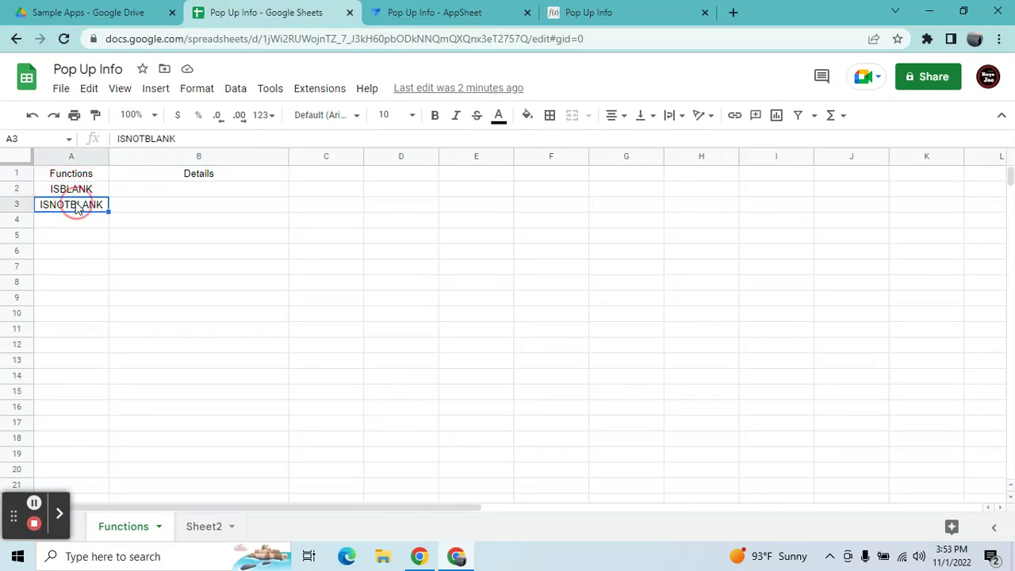
Examine the Details column of the Functions sheet, comparing its header with the cells beneath it
left_click(162, 178)
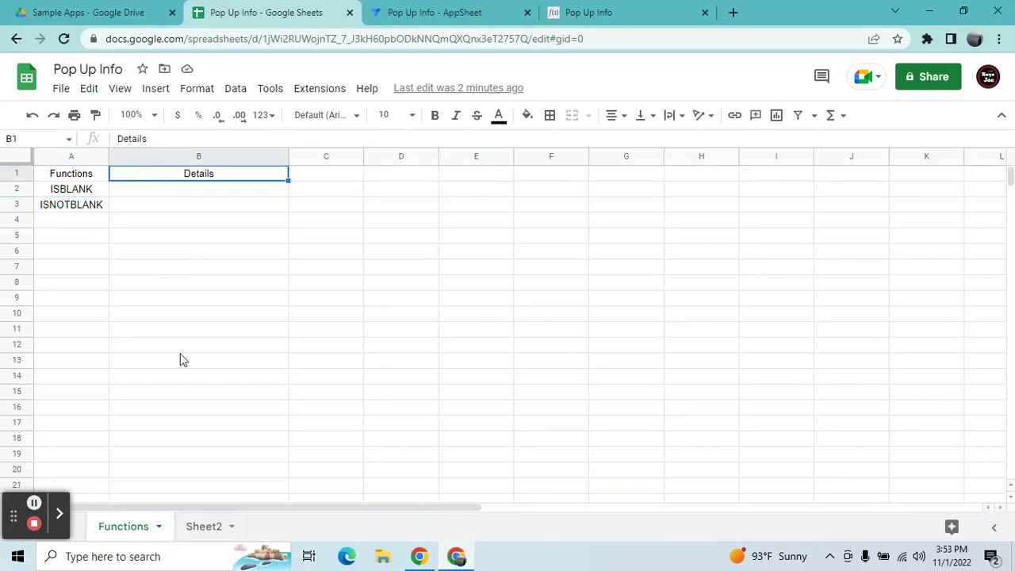
left_click(169, 207)
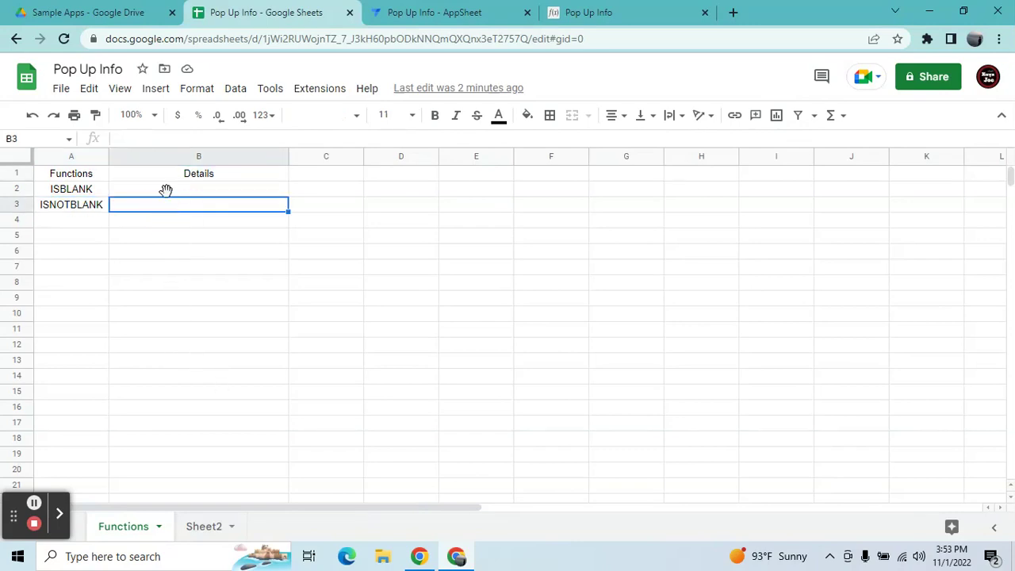
left_click(164, 178)
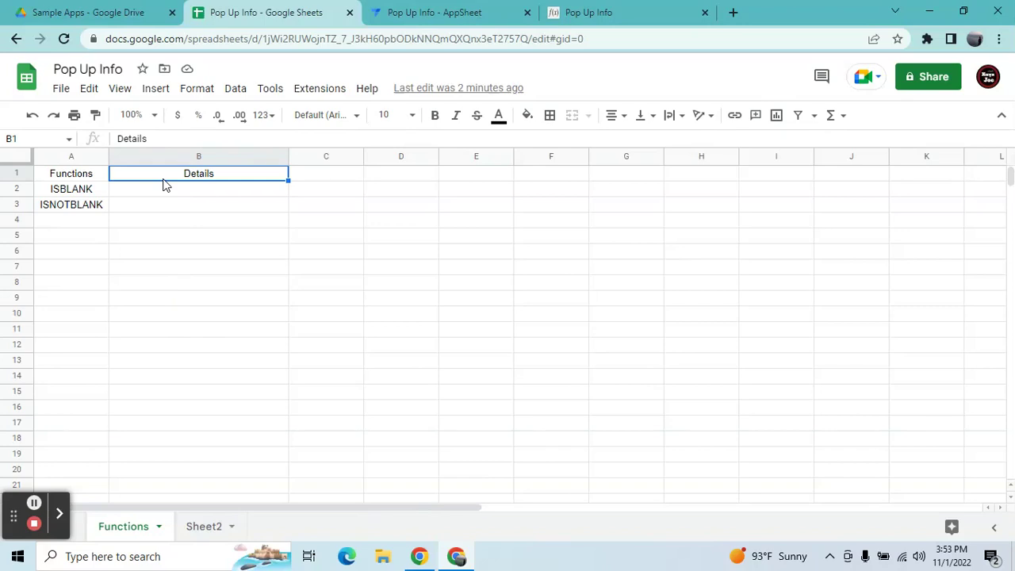
key("Left")
key("Right")
left_click(167, 190)
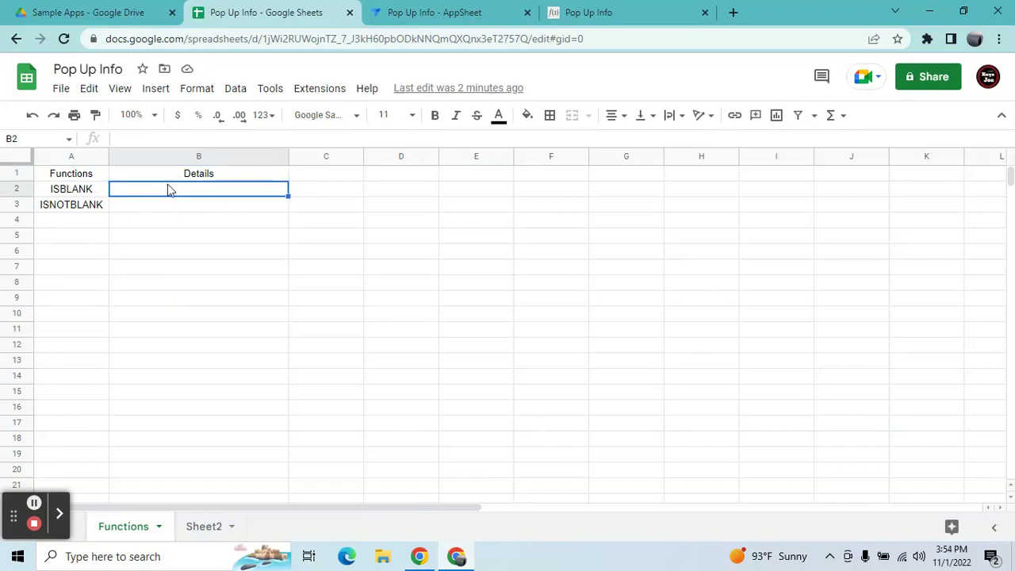
left_click(173, 176)
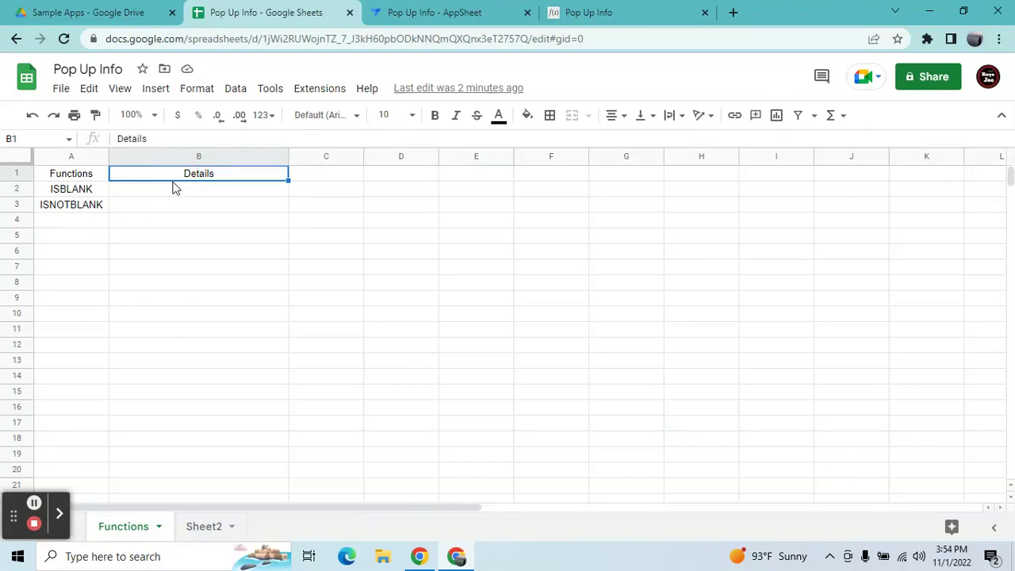
left_click(174, 191)
left_click(169, 178)
Switch to the AppSheet editor and open the column structure of the Functions table
left_click(412, 12)
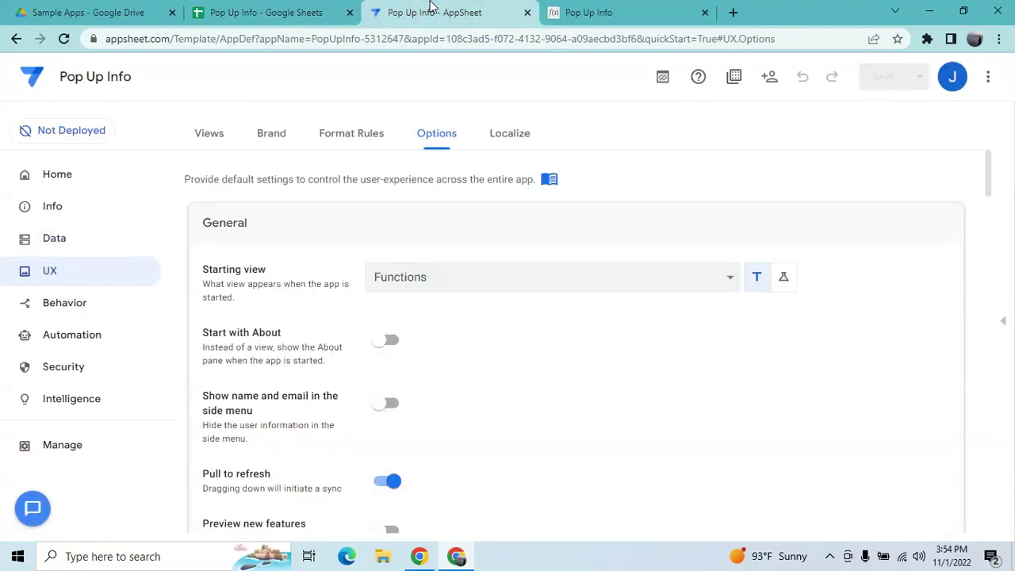
left_click(77, 235)
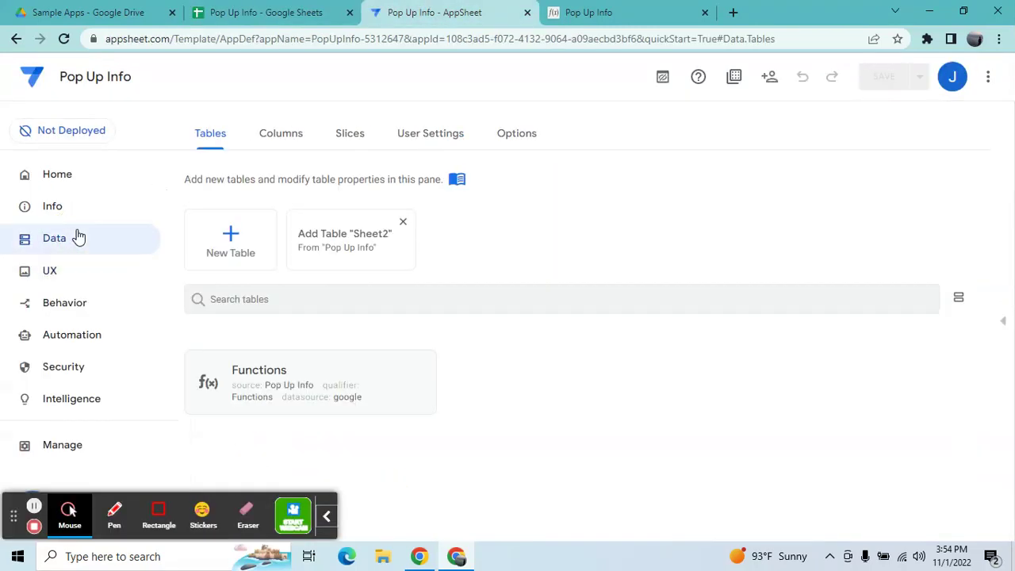
left_click(301, 387)
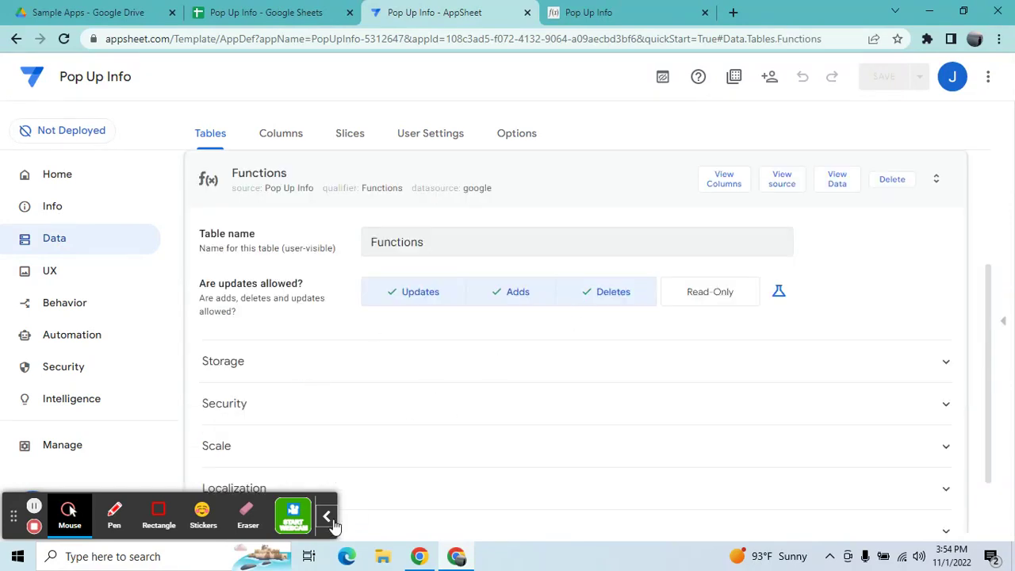
left_click(328, 518)
left_click(722, 181)
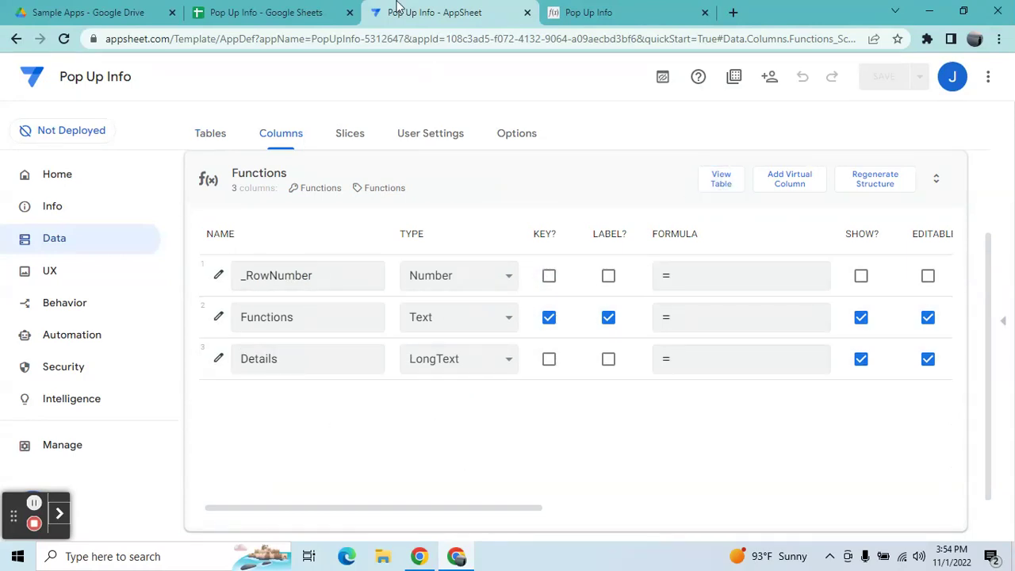
Compare the Functions sheet with the table's columns in the editor, and open the ISBLANK info pop-up in the running app
left_click(234, 10)
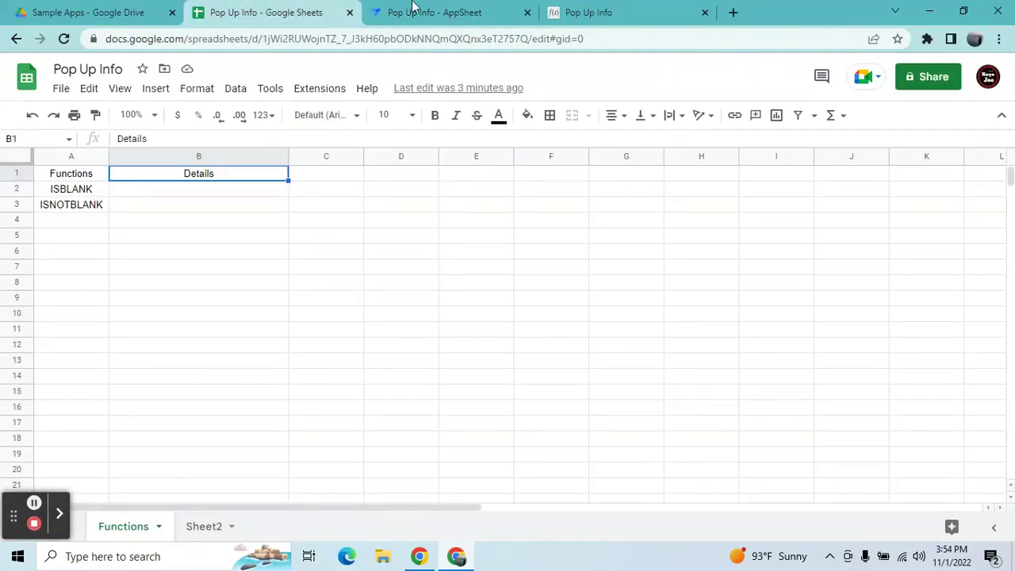
left_click(460, 10)
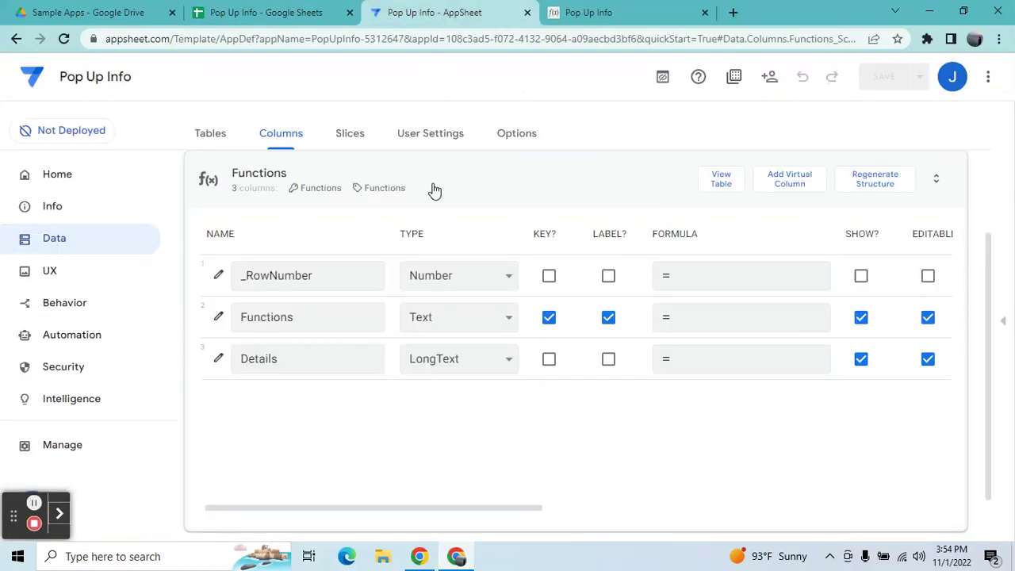
left_click(608, 10)
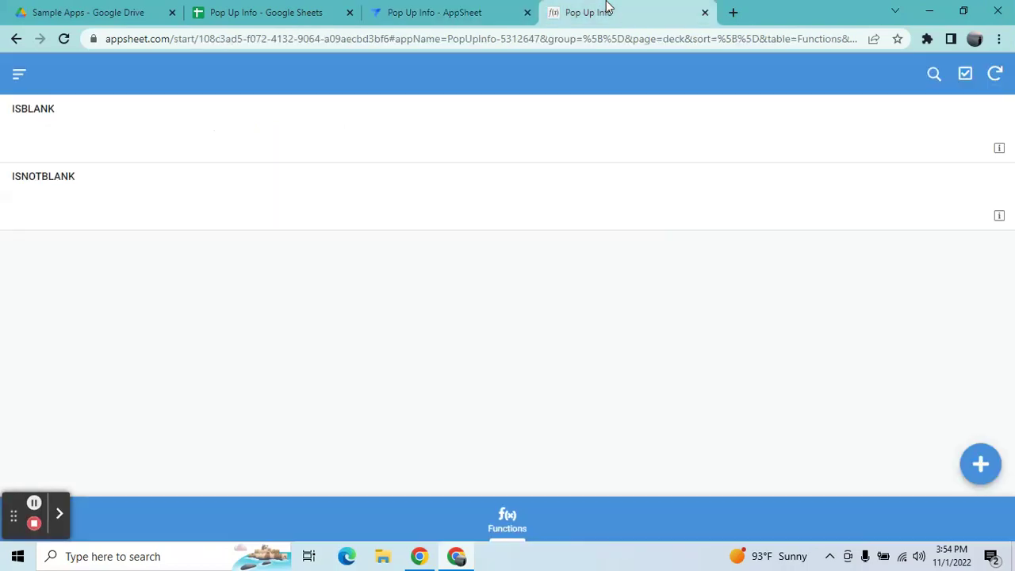
left_click(1001, 152)
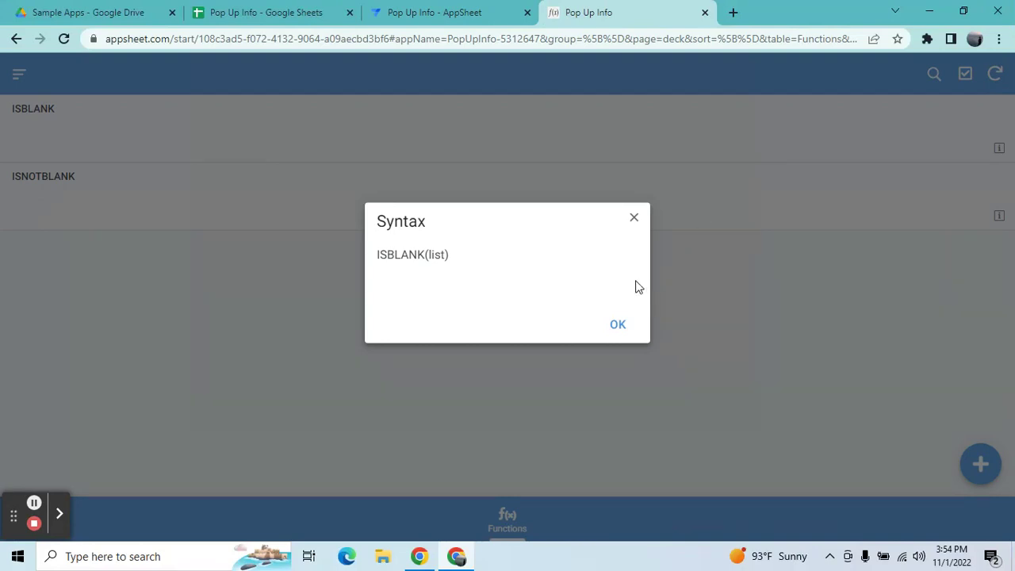
Review the Info action's main and appearance settings in the AppSheet editor, and dismiss the ISBLANK pop-up in the running app
left_click(421, 9)
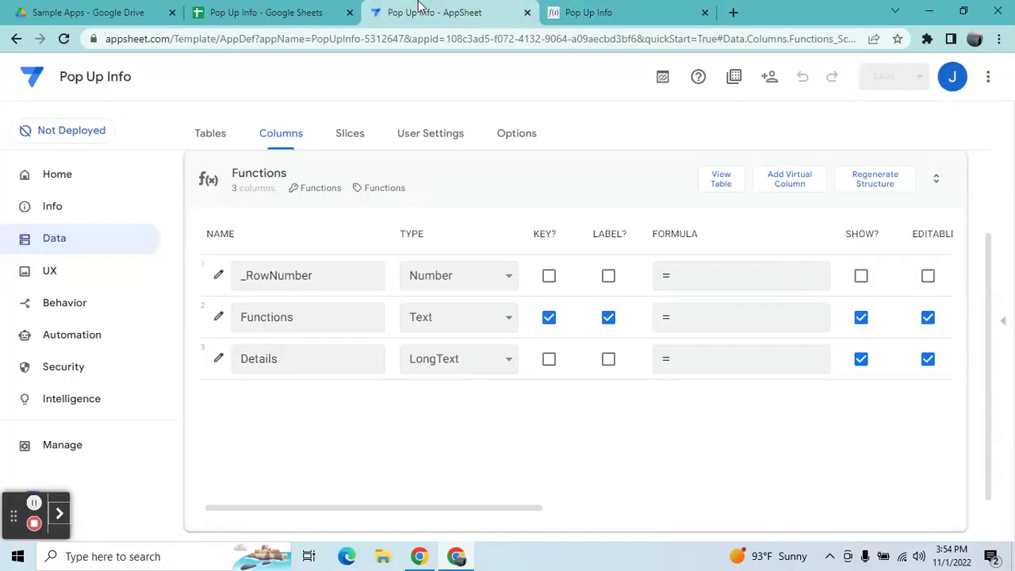
left_click(52, 304)
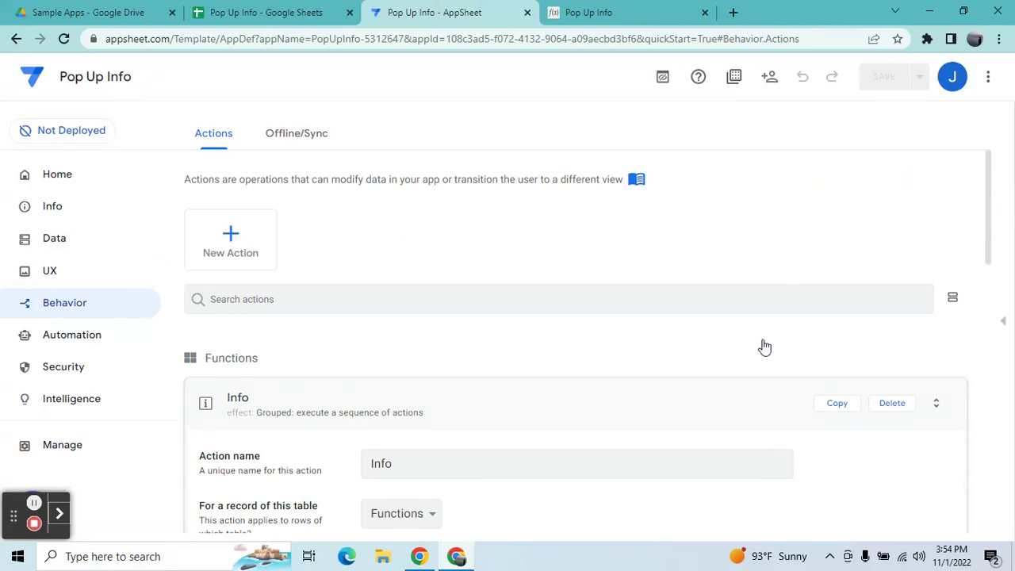
scroll(873, 337, "down", 1)
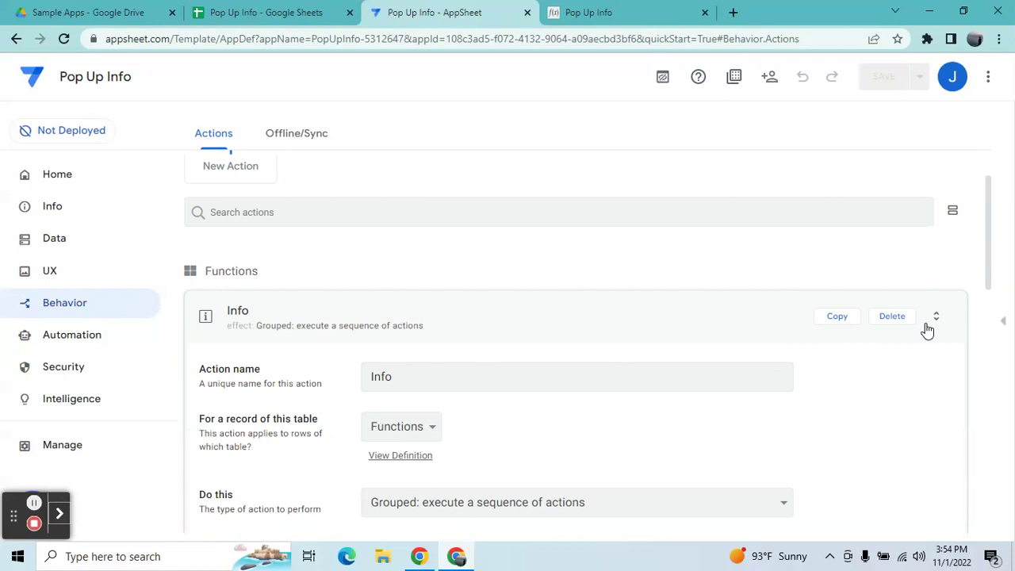
scroll(417, 492, "down", 2)
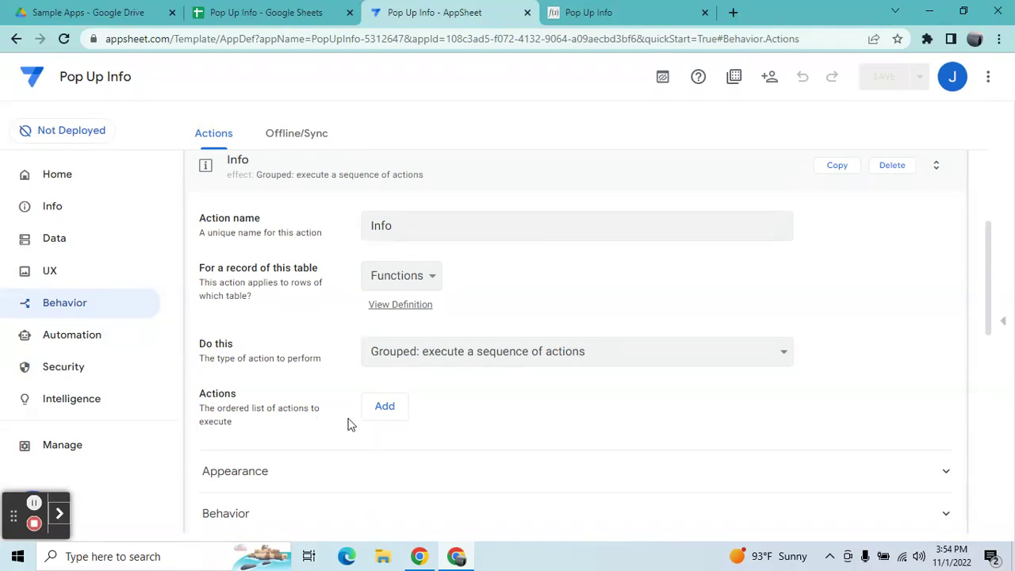
left_click(399, 225)
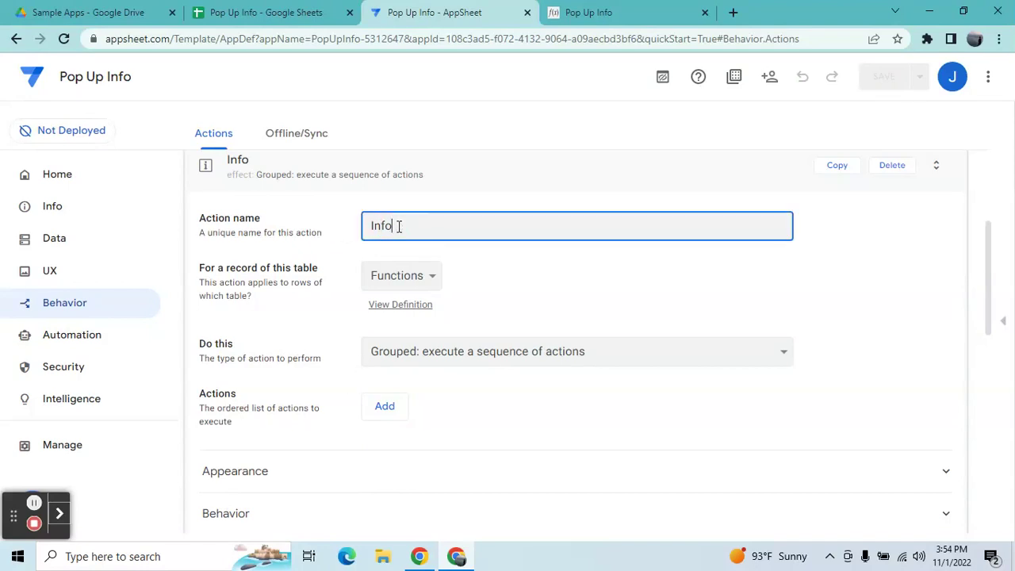
left_click_drag(990, 252, 989, 269)
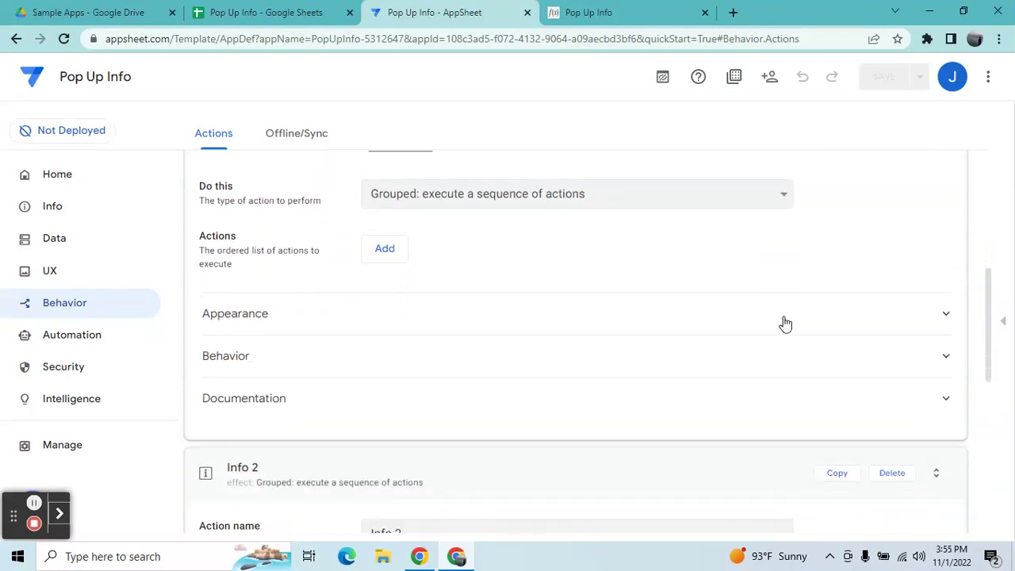
left_click(775, 315)
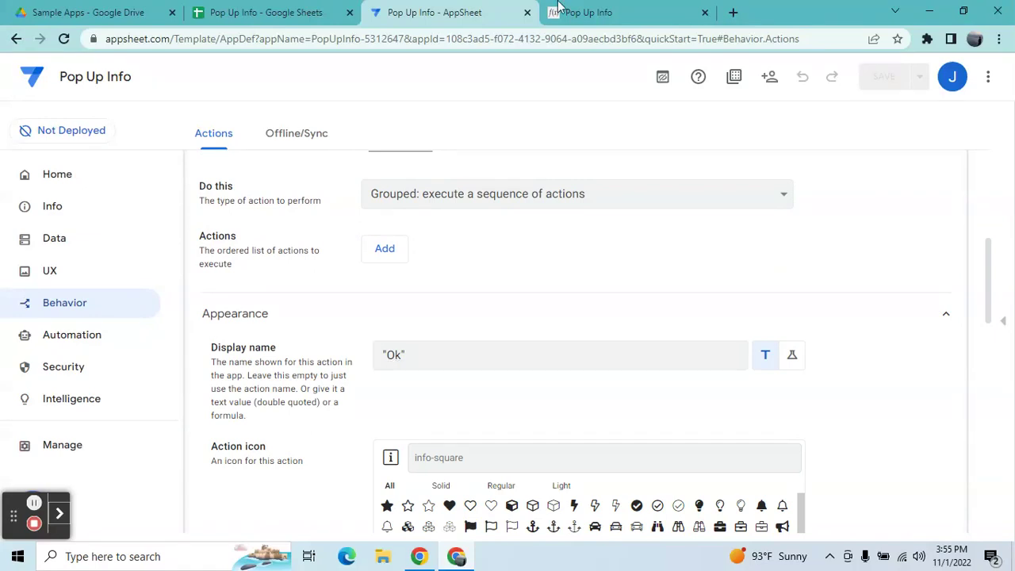
left_click(621, 8)
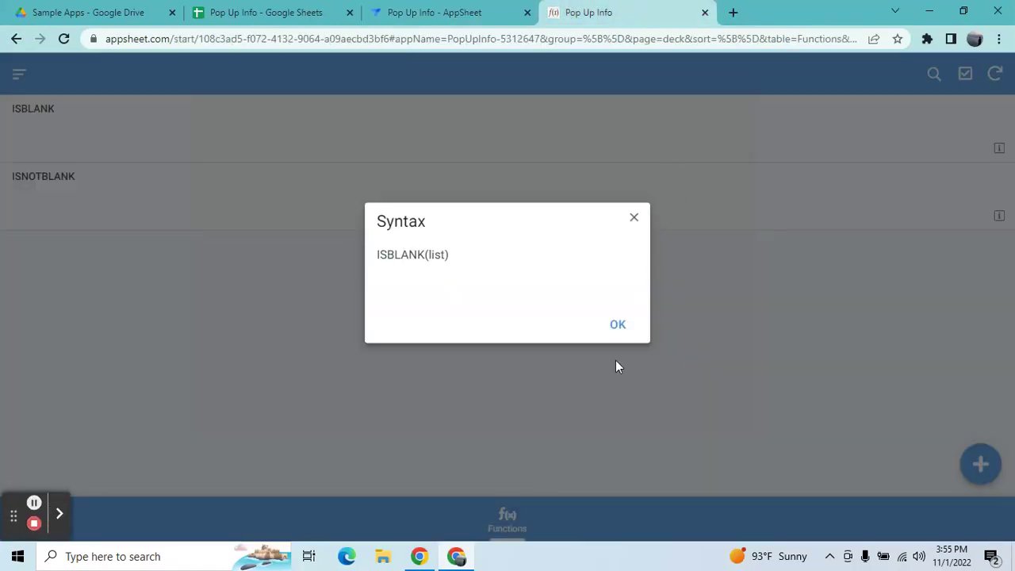
left_click(620, 325)
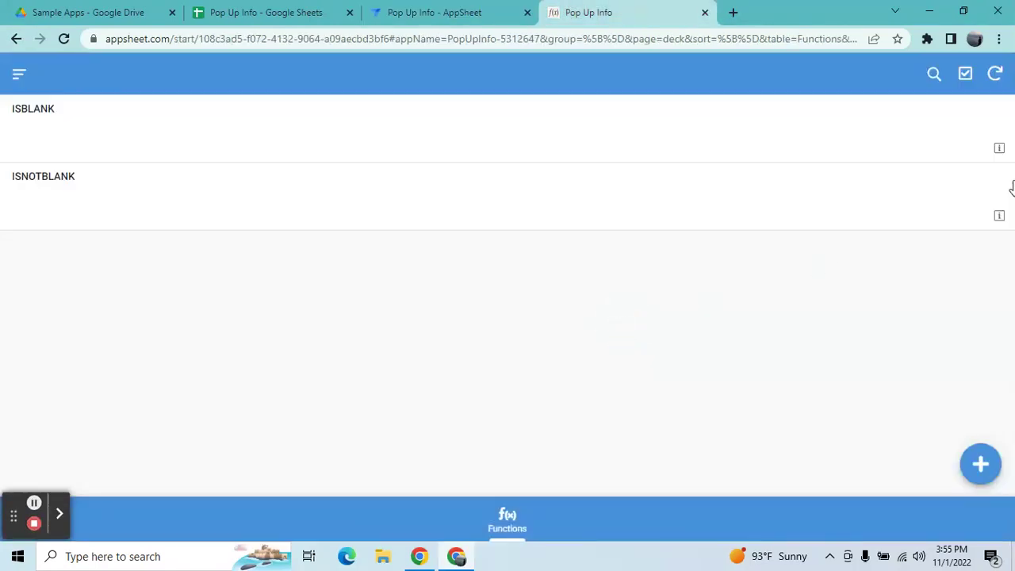
Open and dismiss the ISBLANK syntax pop-up in the running app, and switch back to the AppSheet editor
left_click(1000, 149)
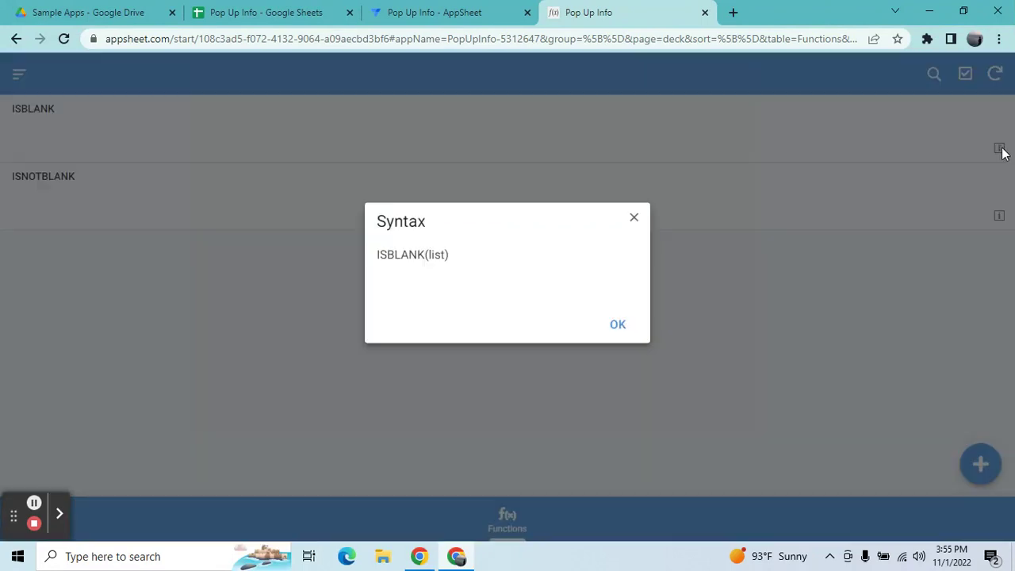
left_click(618, 326)
left_click(483, 9)
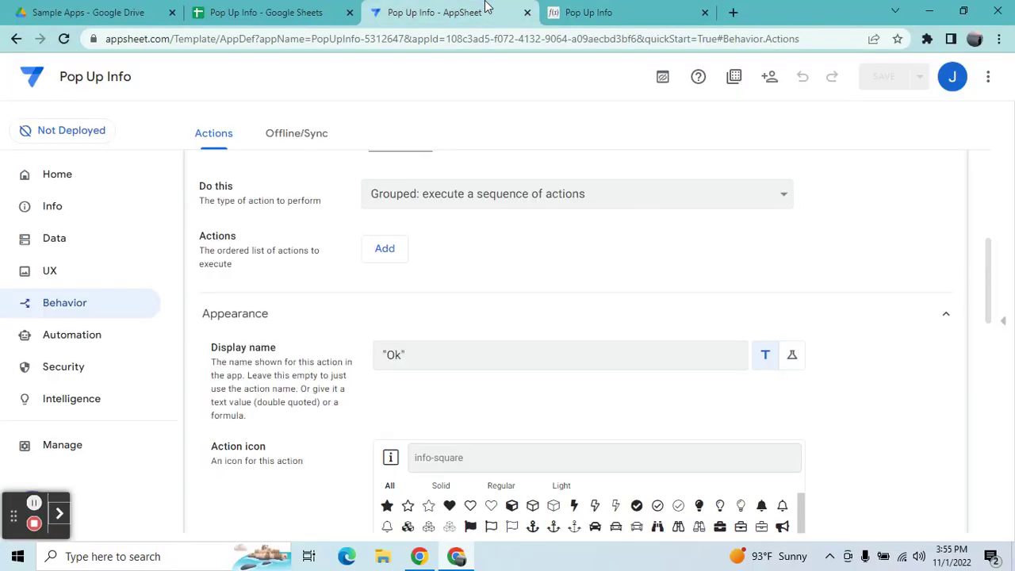
Set the Info action's display name to "Exit" and save the app
left_click(400, 355)
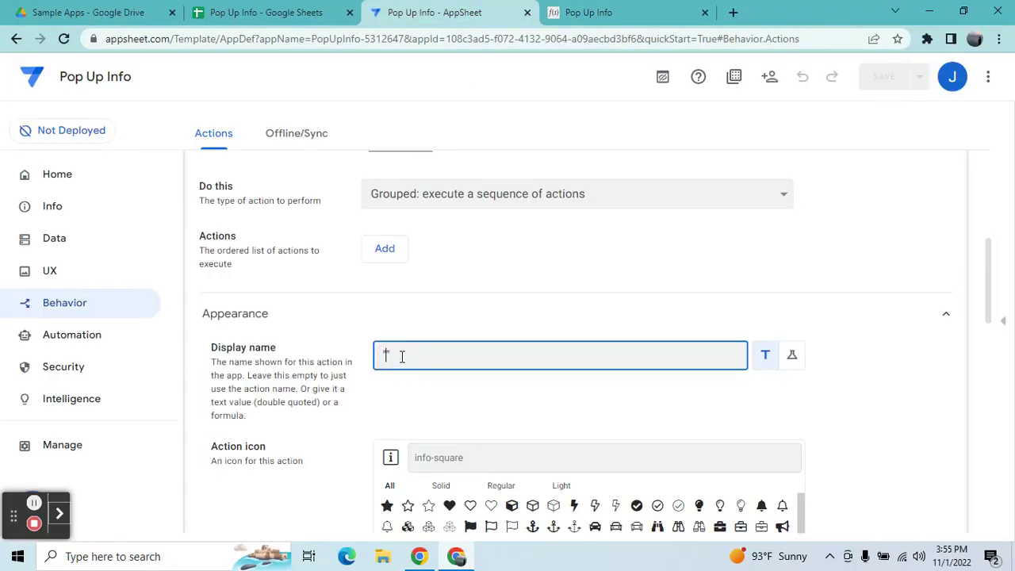
type("Exit")
left_click(791, 167)
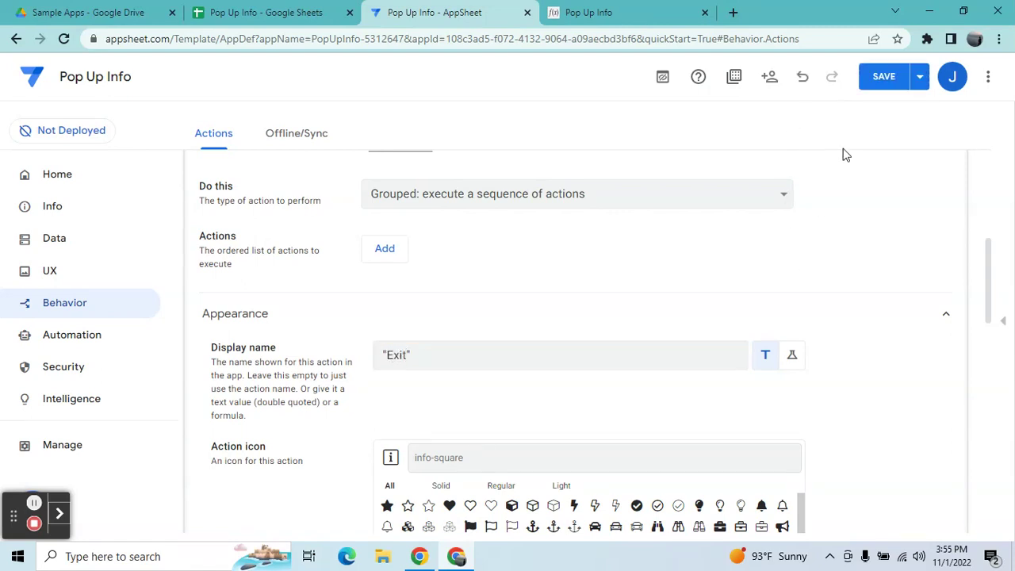
left_click(877, 89)
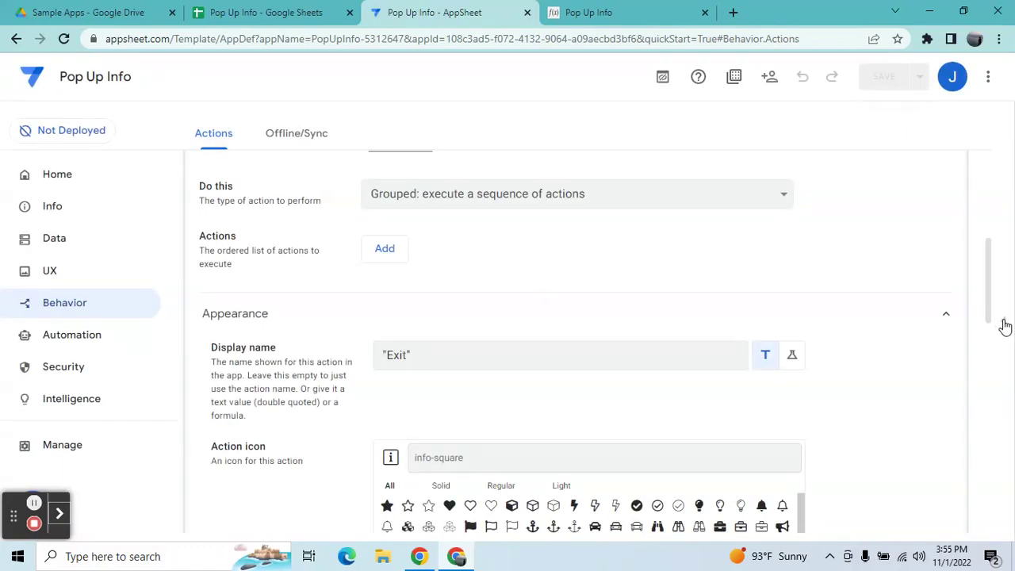
Reveal the editor's app preview, check the ISBLANK pop-up's dismiss button there, and hide the preview
left_click(1005, 326)
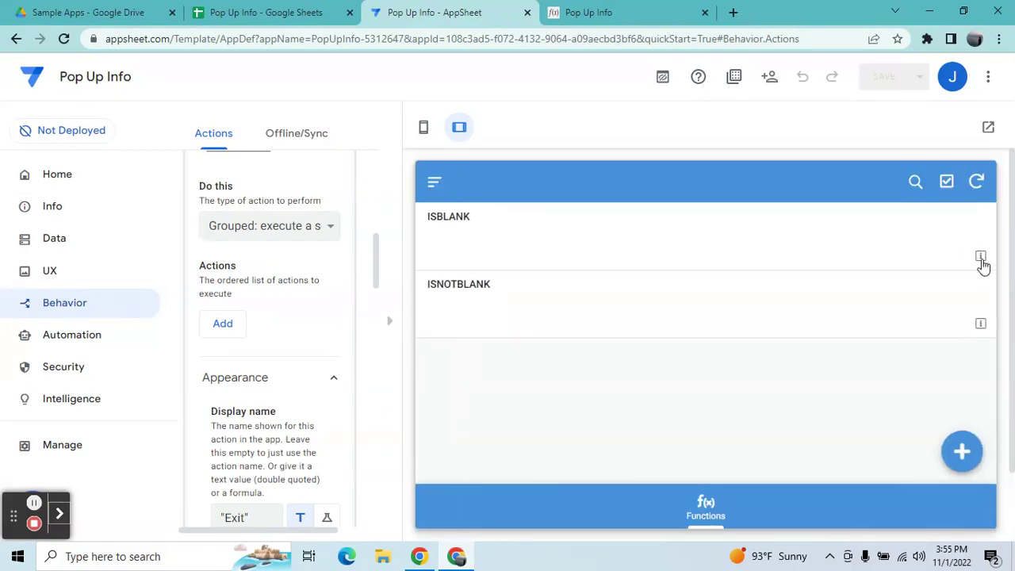
left_click(981, 259)
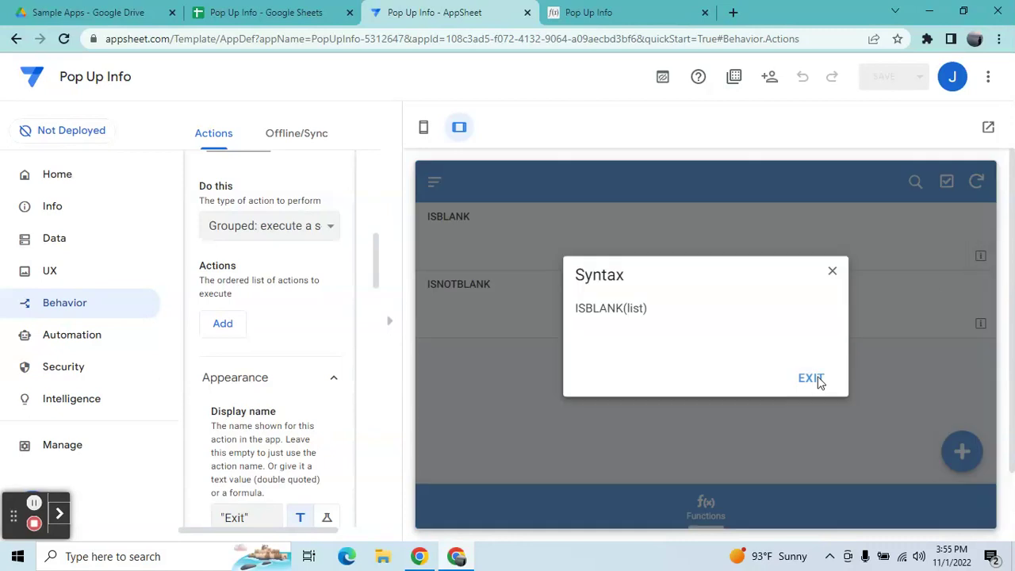
left_click(819, 381)
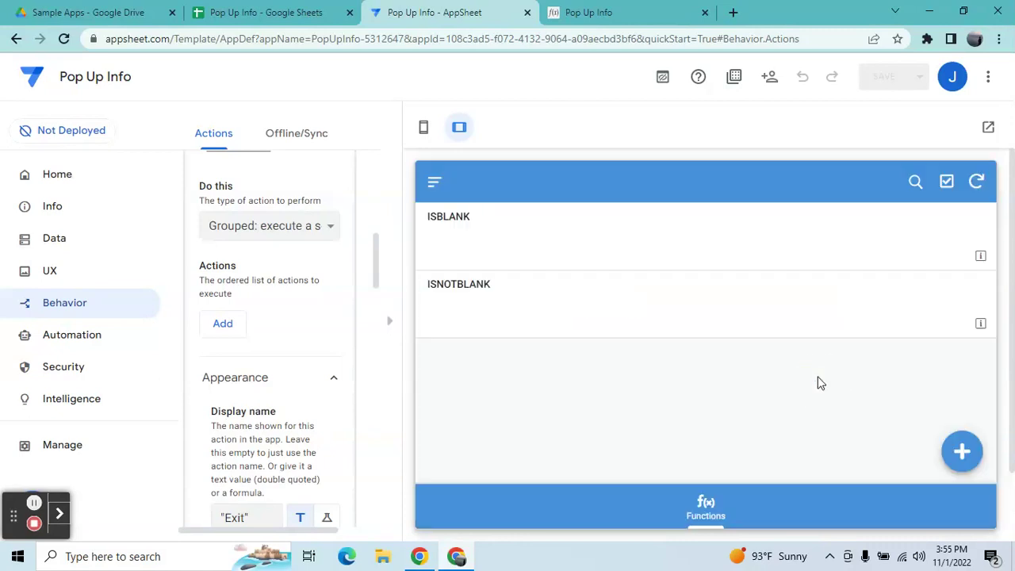
left_click(395, 326)
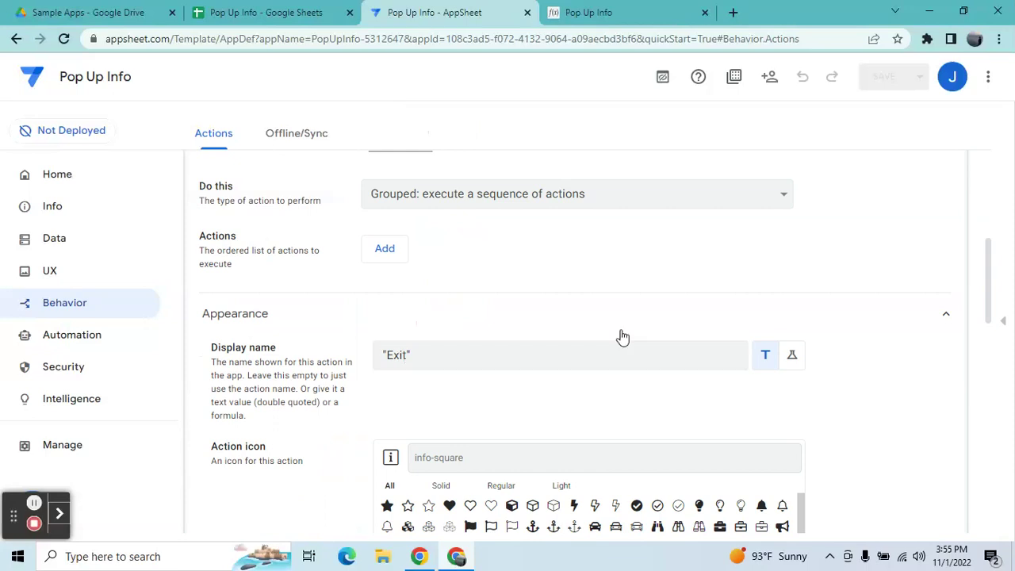
Try Display prominently for the Info action, restore Display inline, and reselect Details as the attached column
left_click_drag(990, 300, 991, 362)
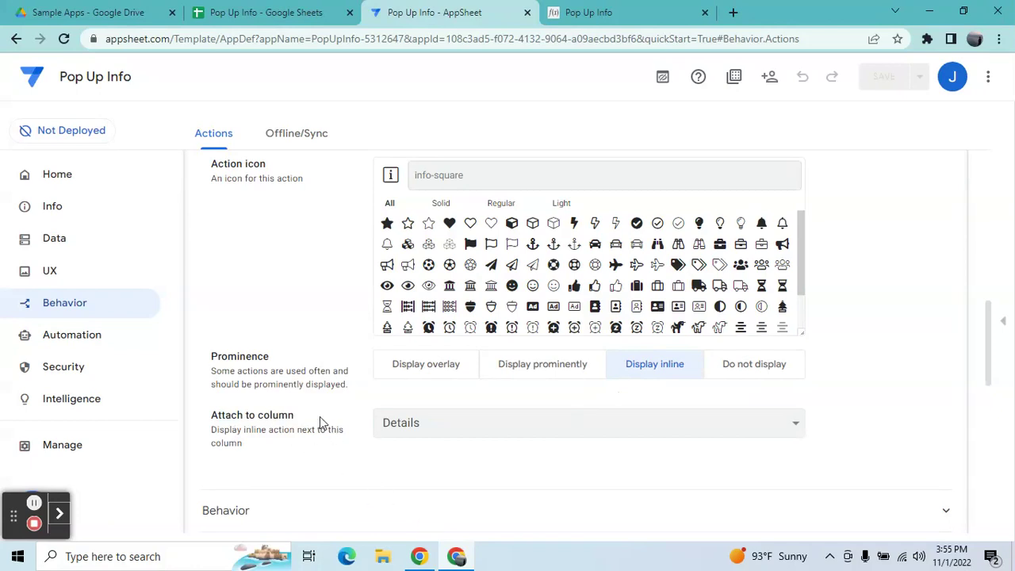
left_click(517, 376)
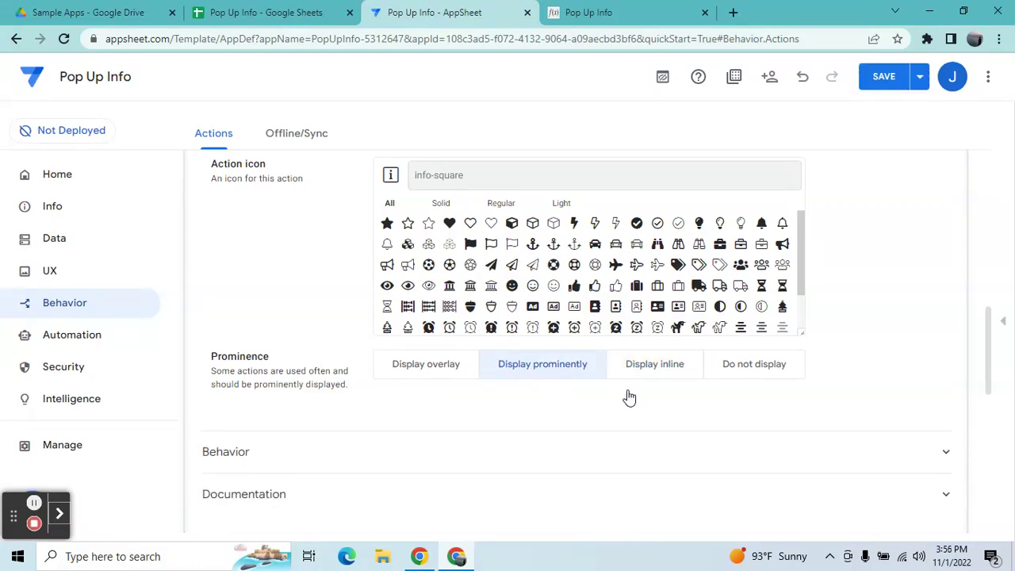
left_click(652, 372)
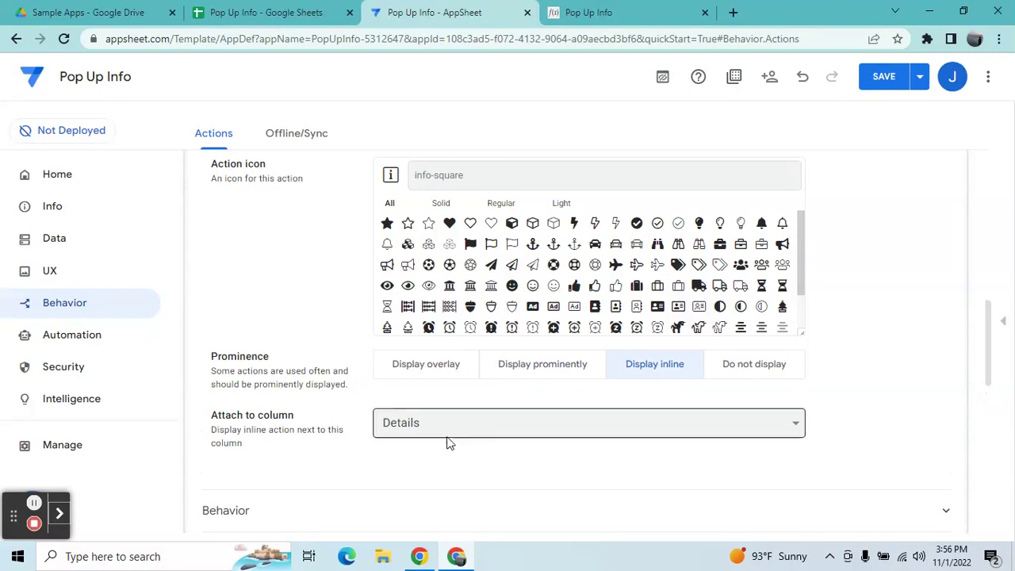
left_click(437, 426)
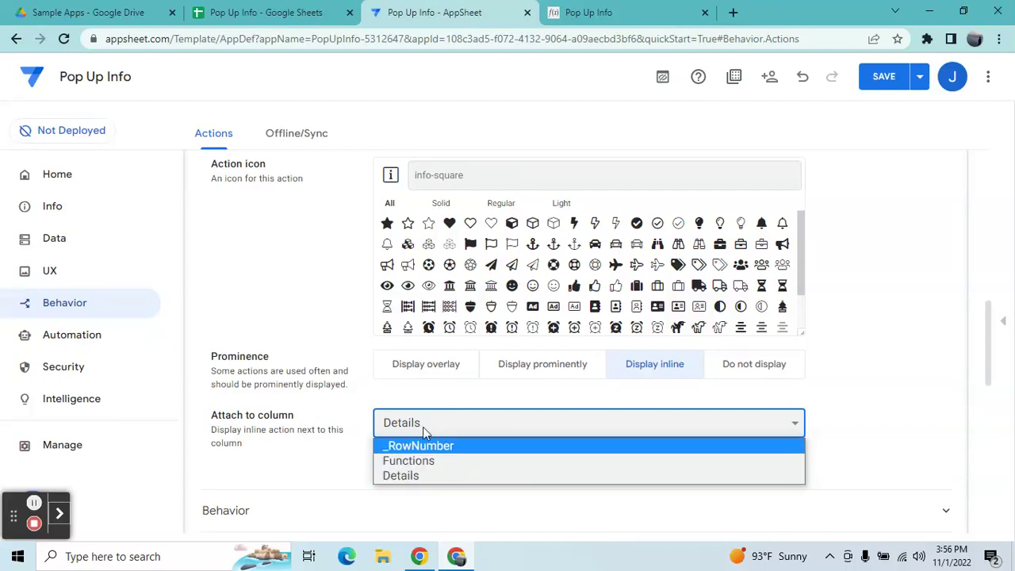
left_click(406, 478)
Switch to the Functions spreadsheet and examine the Details header and the cells beneath it
left_click(250, 9)
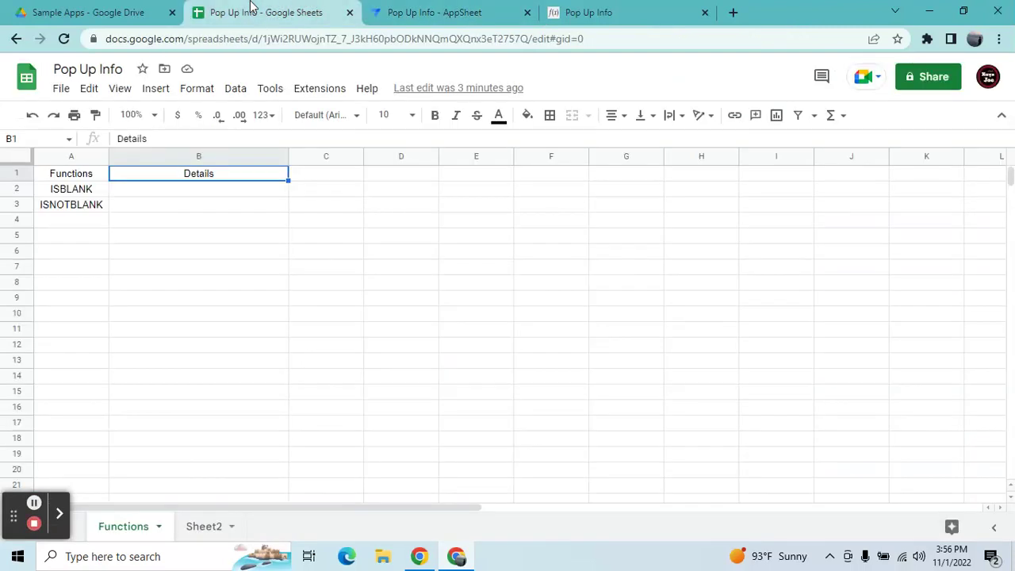
left_click(190, 190)
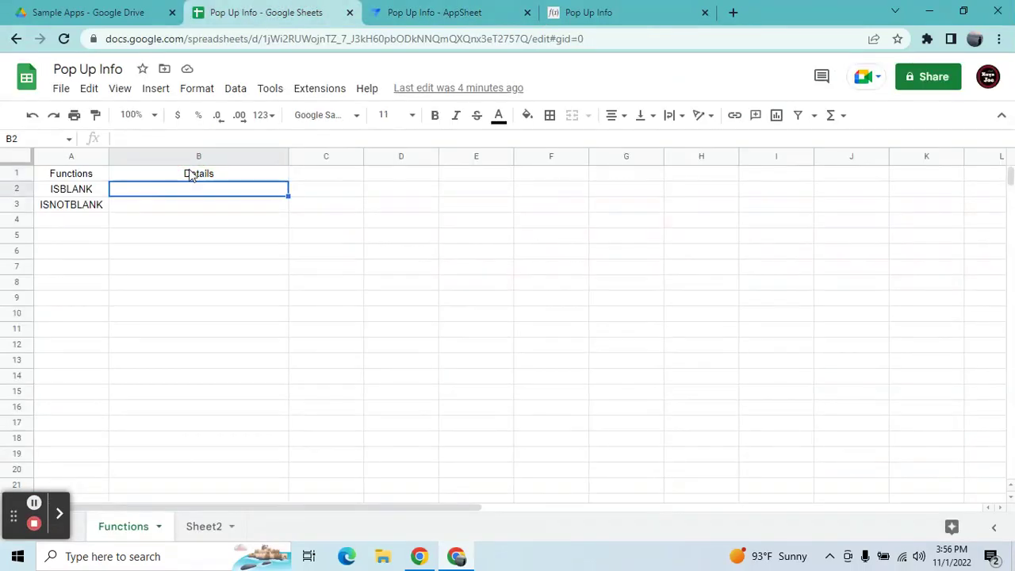
left_click(193, 173)
left_click(188, 195)
double_click(186, 203)
left_click(186, 193)
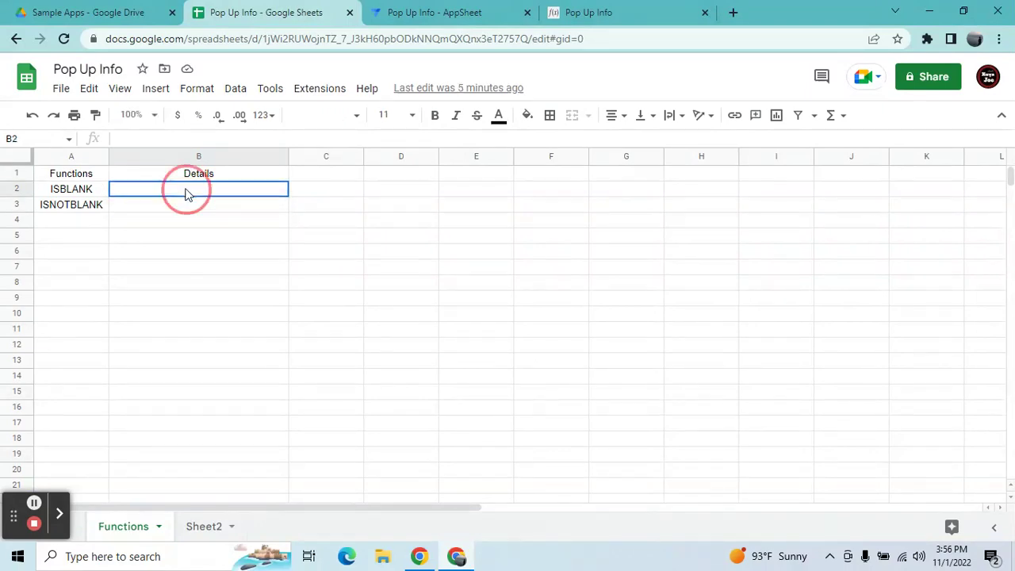
Return to the AppSheet editor and expand the Info action's Behavior settings
left_click(420, 9)
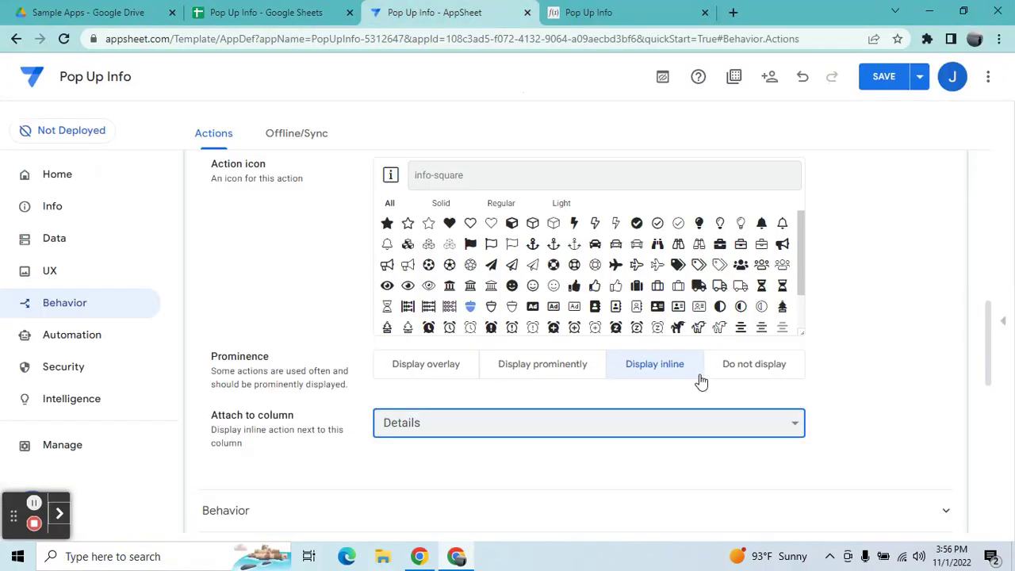
scroll(990, 359, "down", 3)
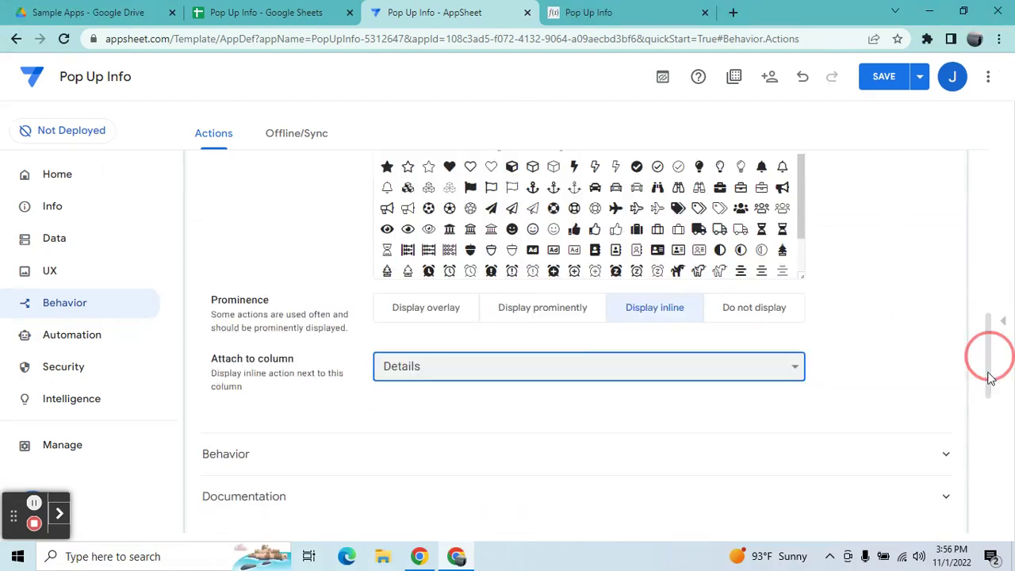
left_click(671, 267)
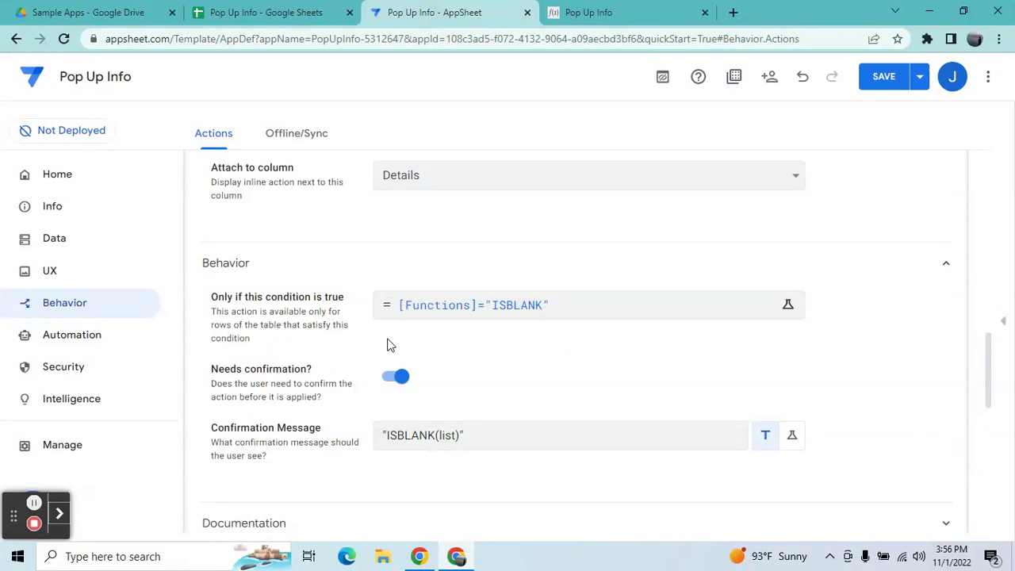
Compare the Functions header and ISBLANK cell in the spreadsheet with the Info action's condition in the AppSheet editor
left_click(305, 6)
left_click(79, 177)
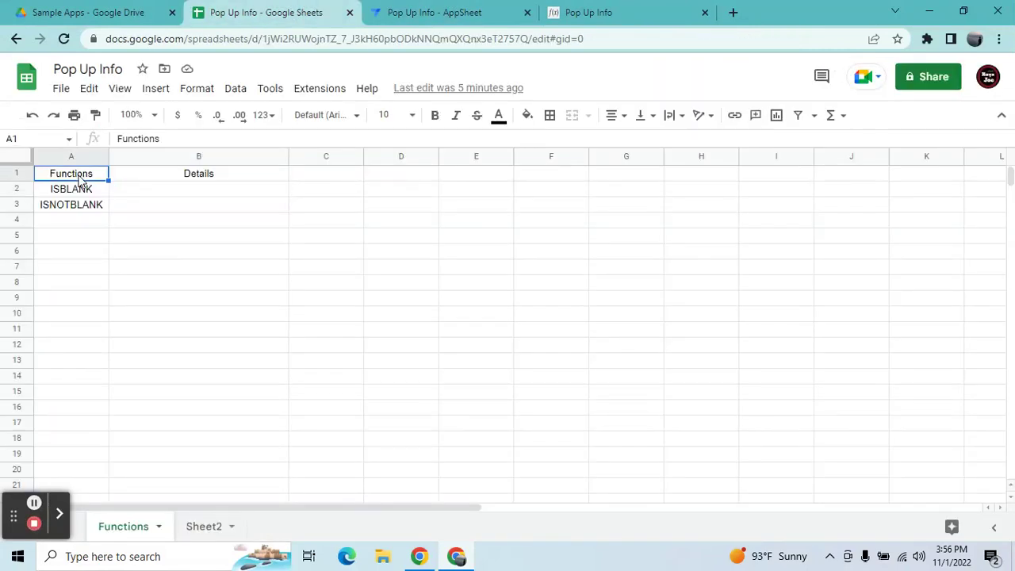
left_click(79, 189)
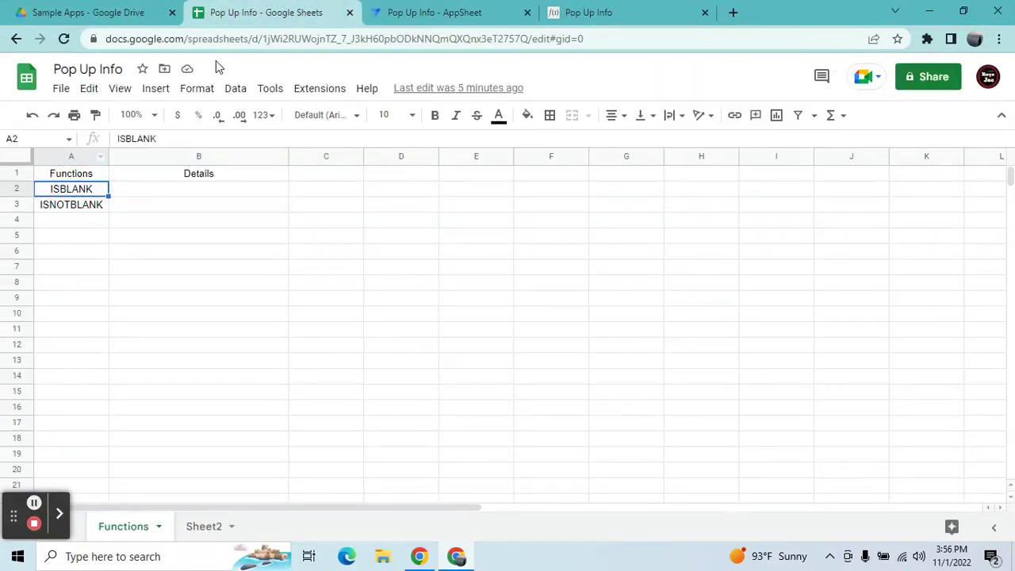
left_click(392, 8)
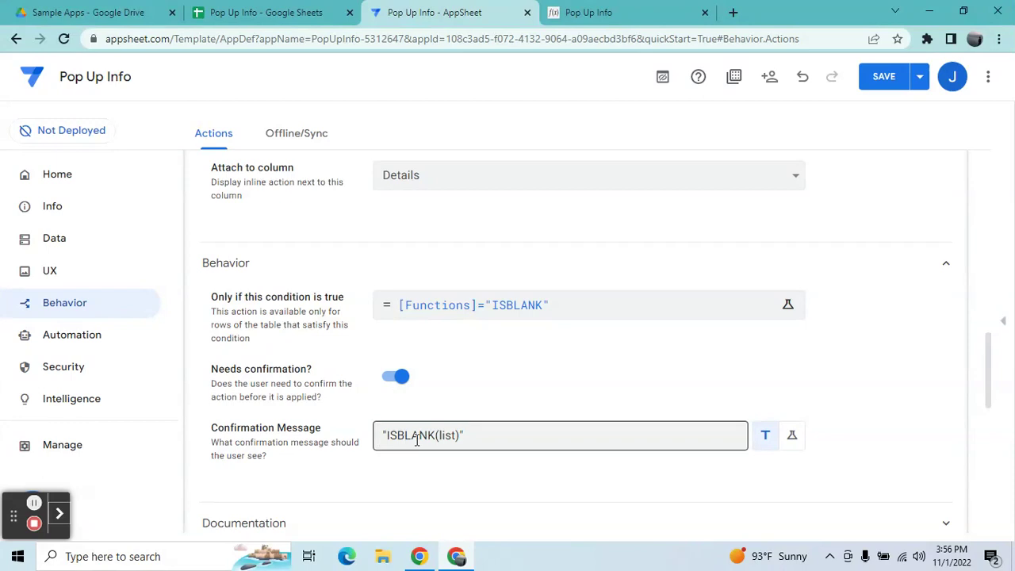
Switch the Info action's confirmation message to expression mode, and view it in the Expression Assistant without saving changes
left_click(659, 432)
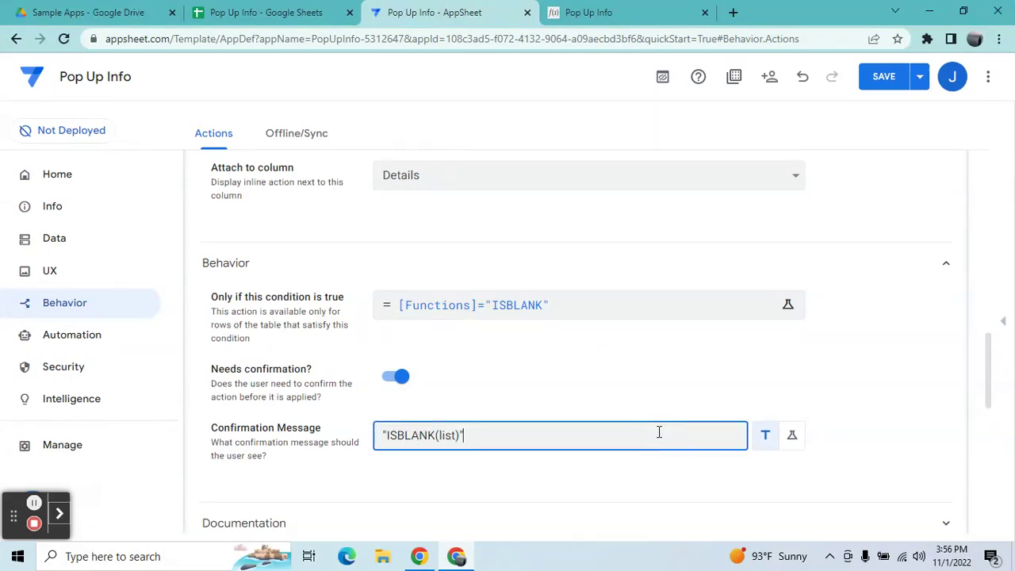
left_click(793, 436)
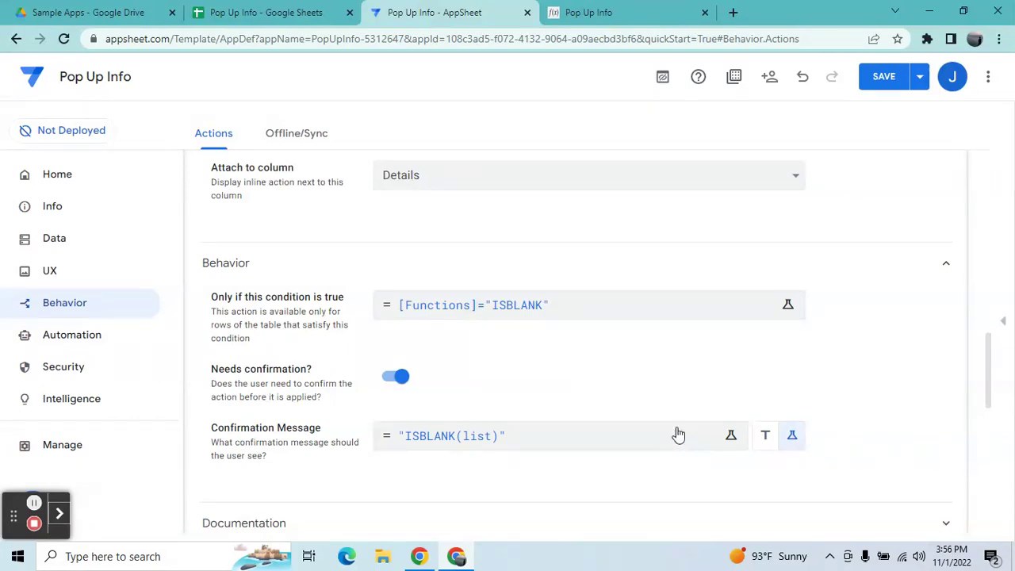
left_click(767, 434)
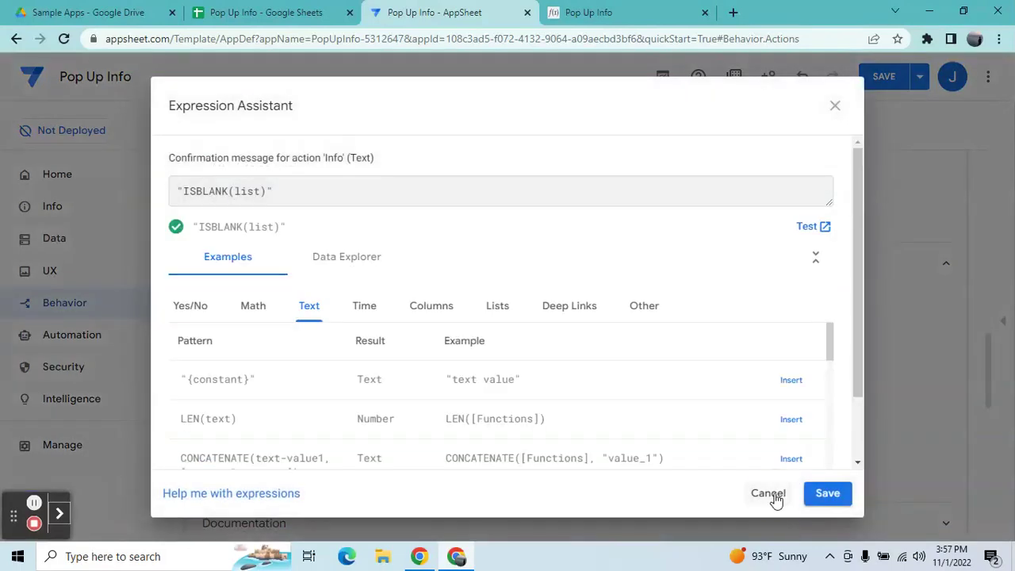
left_click(768, 493)
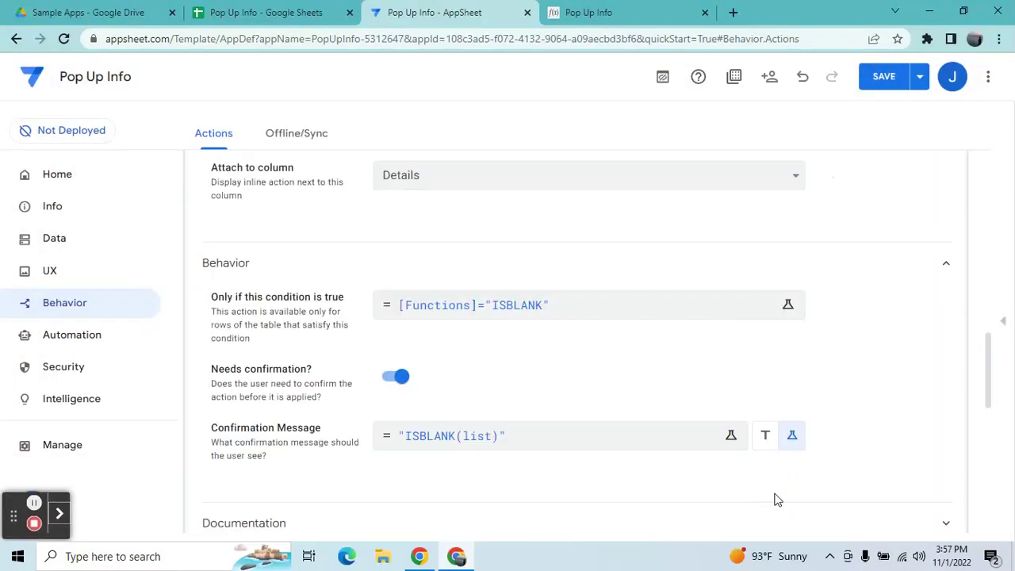
Inspect the confirmation message in the app preview's ISBLANK pop-up, close the pop-up, and hide the preview
left_click(1003, 326)
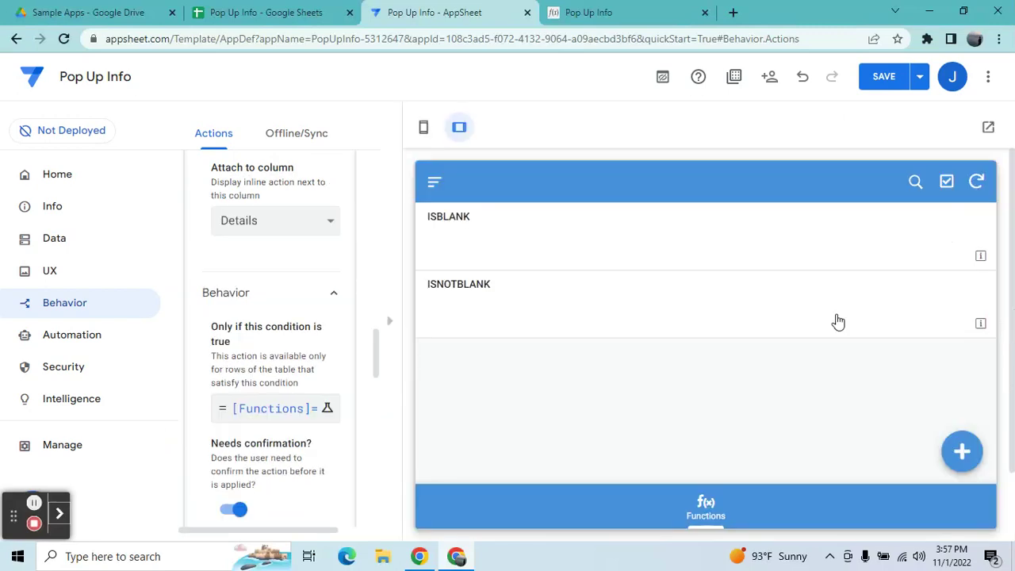
left_click(981, 257)
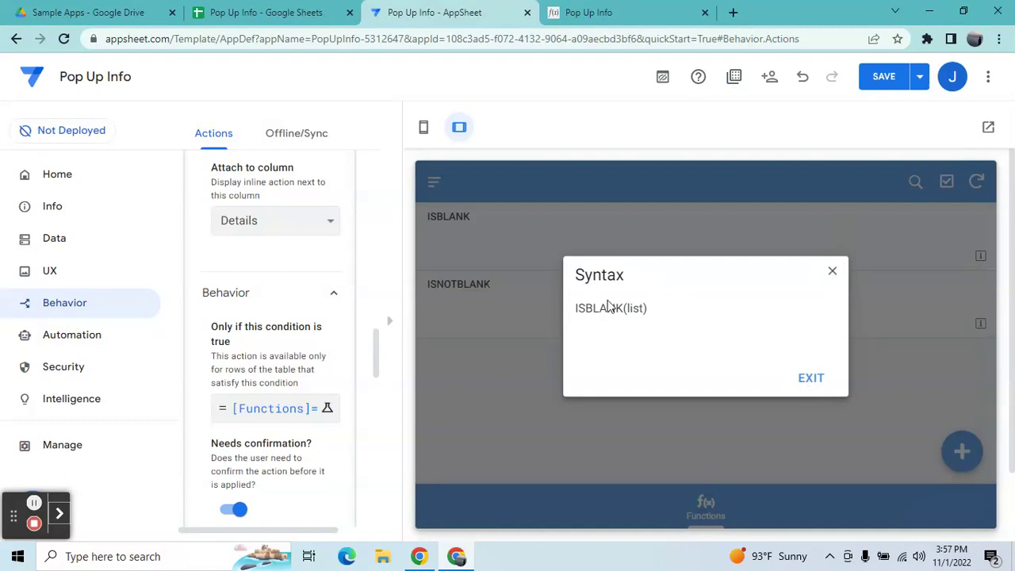
left_click(833, 272)
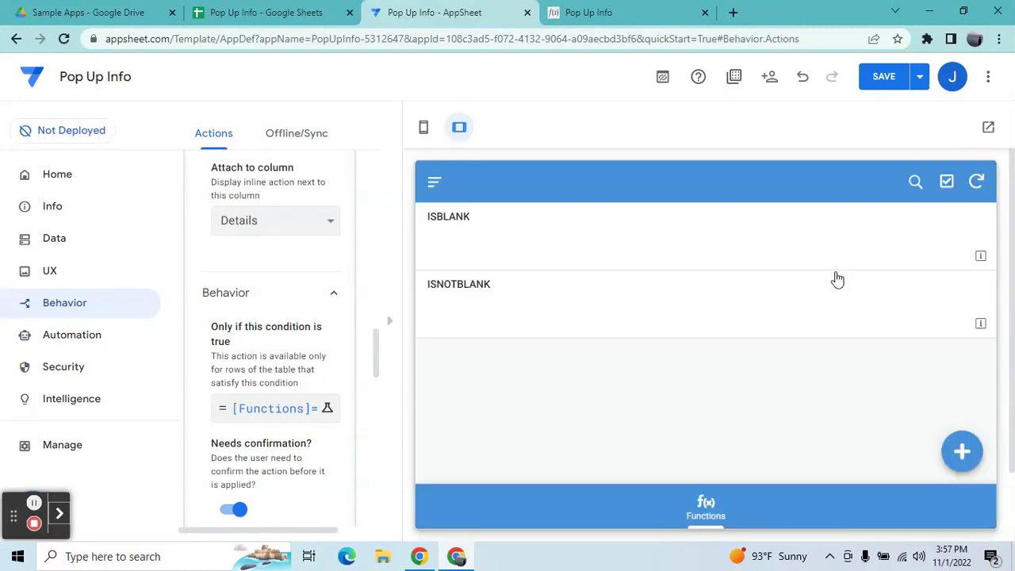
left_click(391, 320)
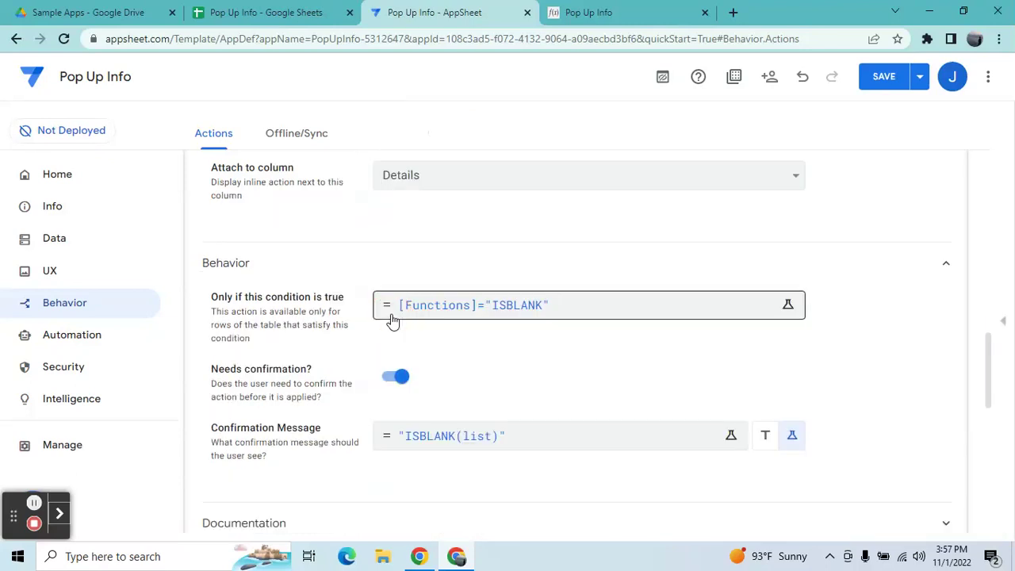
Open the UX localization settings and bring up the expression for the "No" system text
left_click(63, 272)
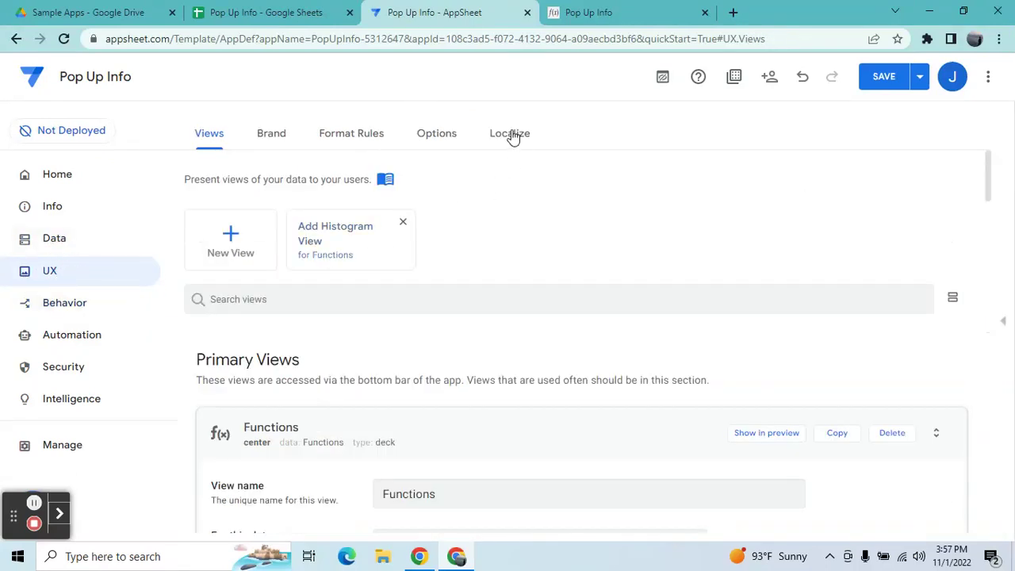
left_click(512, 135)
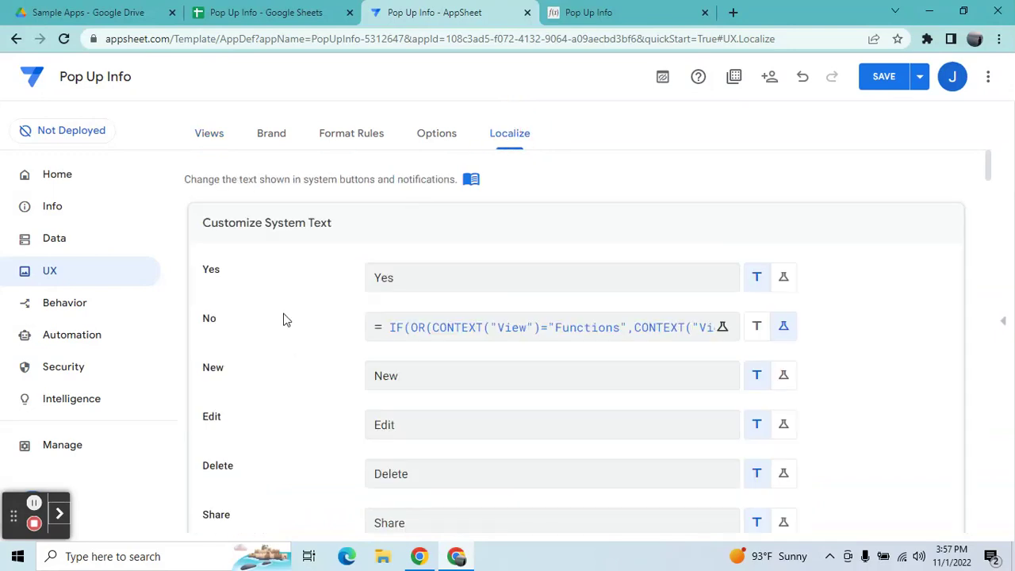
left_click(435, 337)
left_click(428, 226)
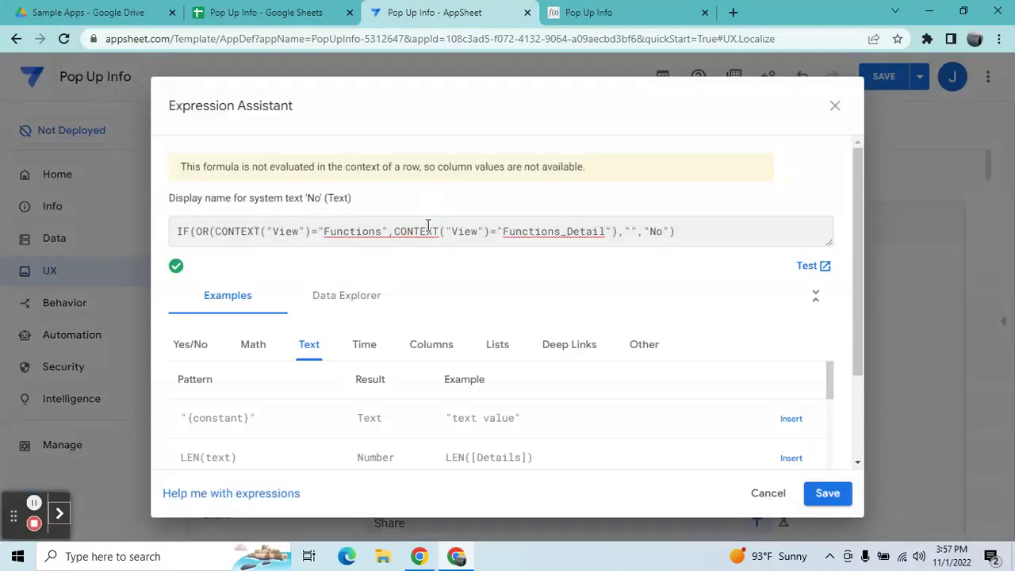
Copy the "No" system text expression, clear it, and save the app with that text left blank
key("ctrl+a")
key("ctrl+c")
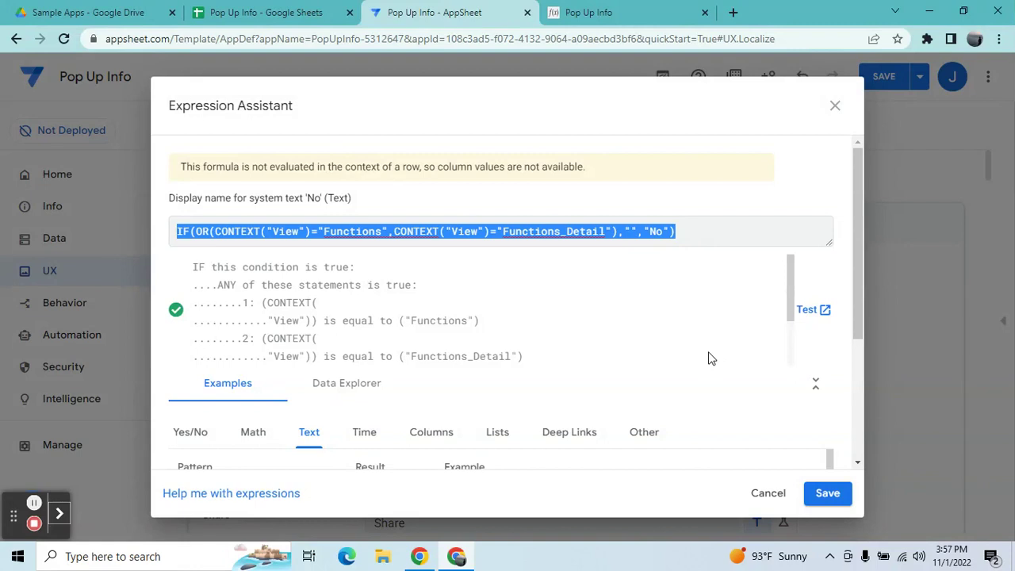
key("BackSpace")
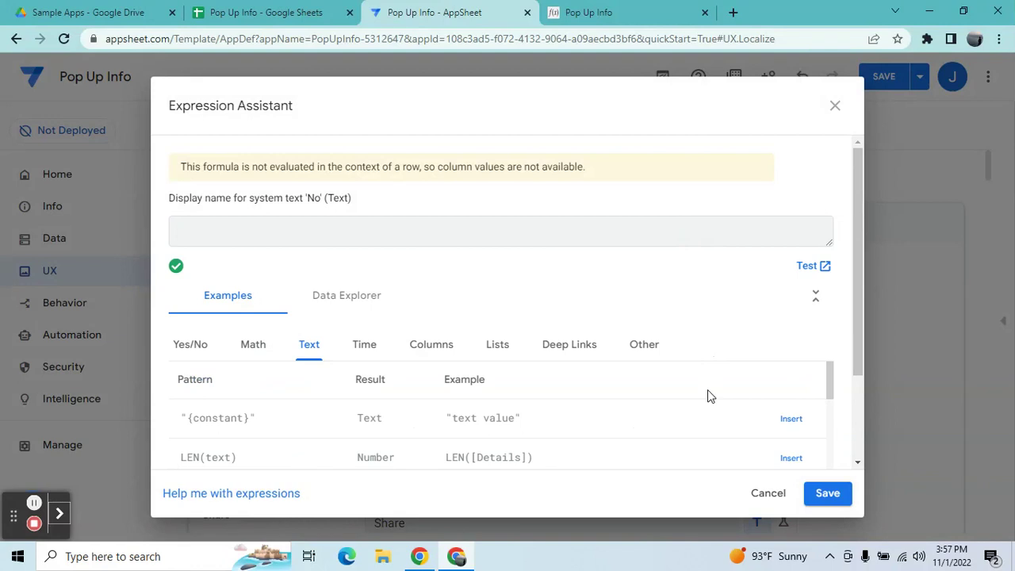
left_click(824, 499)
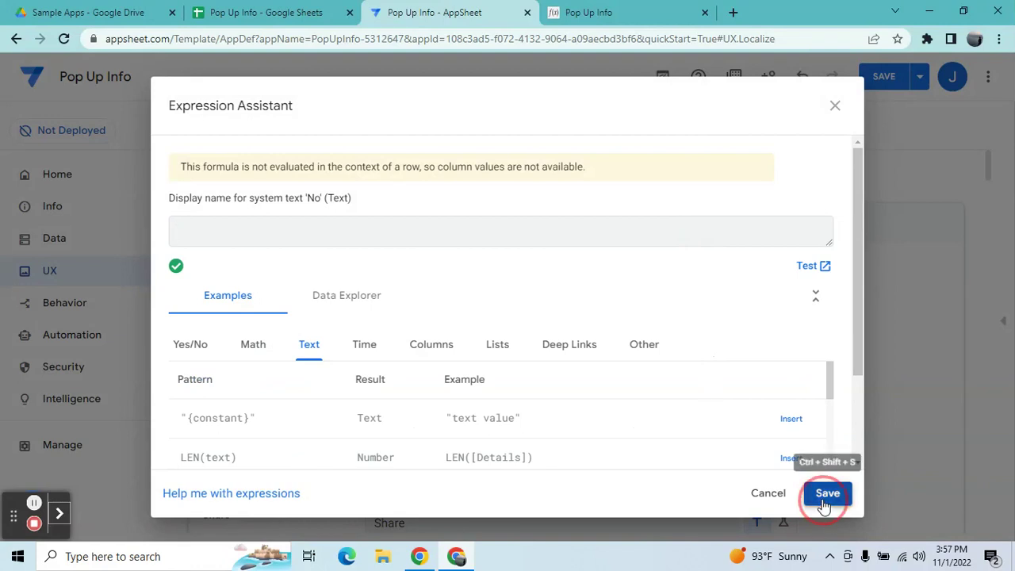
left_click(886, 85)
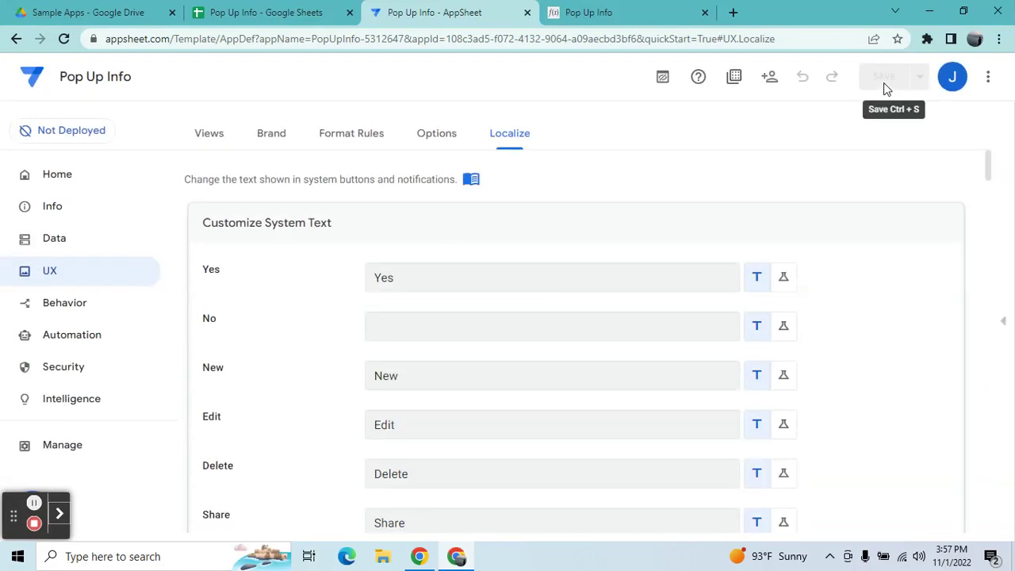
Show the app preview, inspect the buttons in the ISBLANK syntax pop-up, and hide the preview again
left_click(1001, 322)
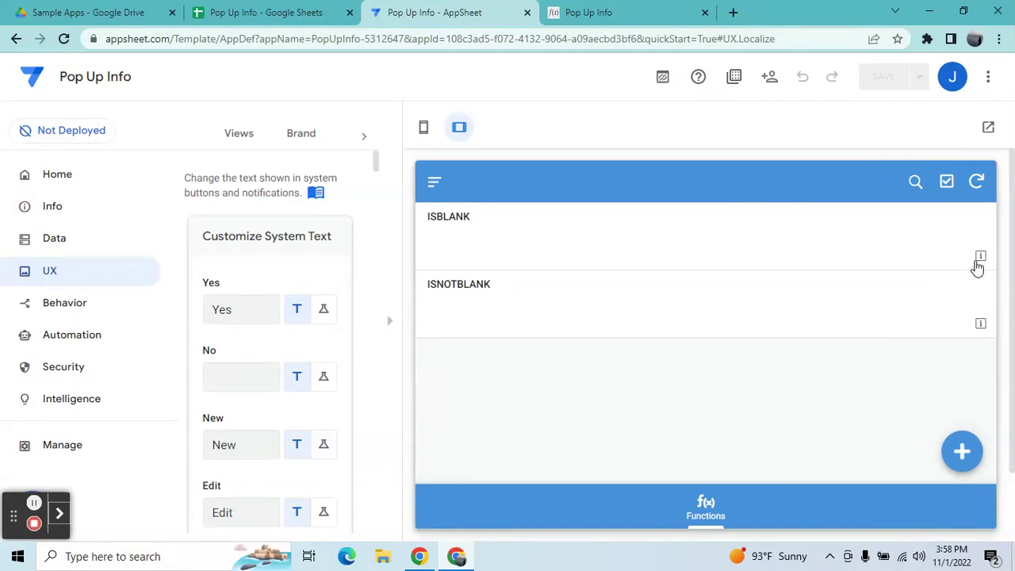
left_click(982, 260)
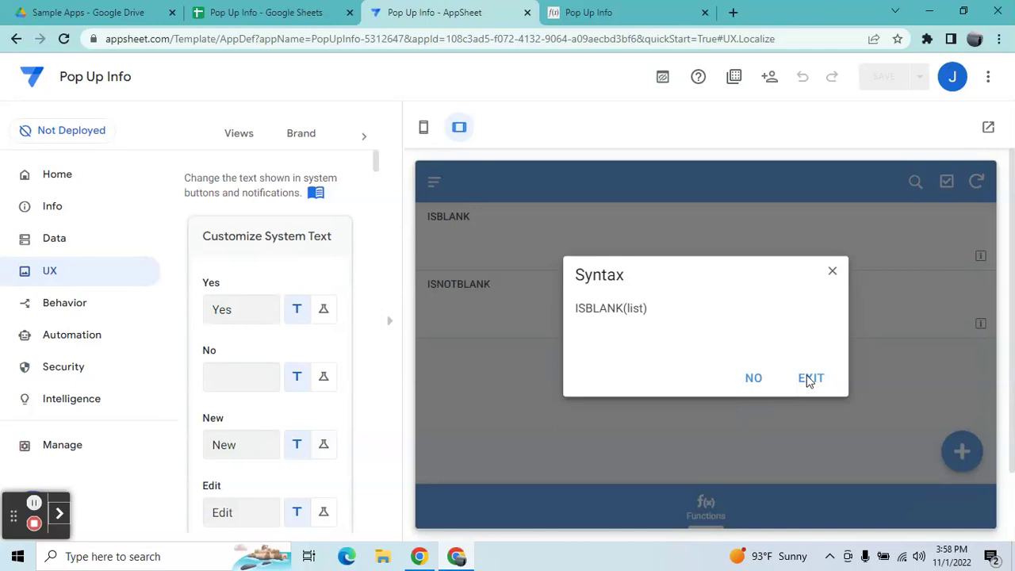
left_click(832, 272)
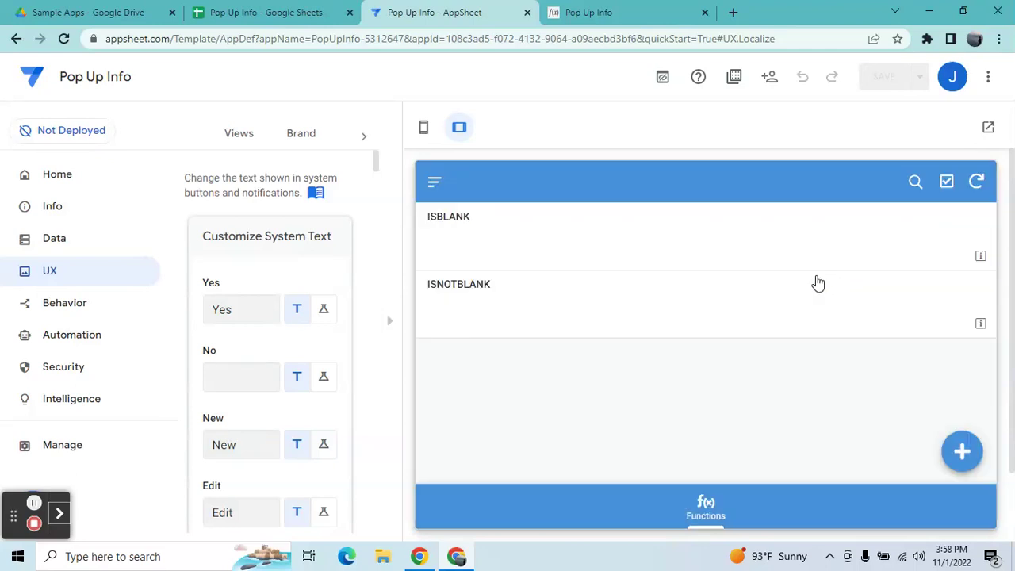
left_click(390, 323)
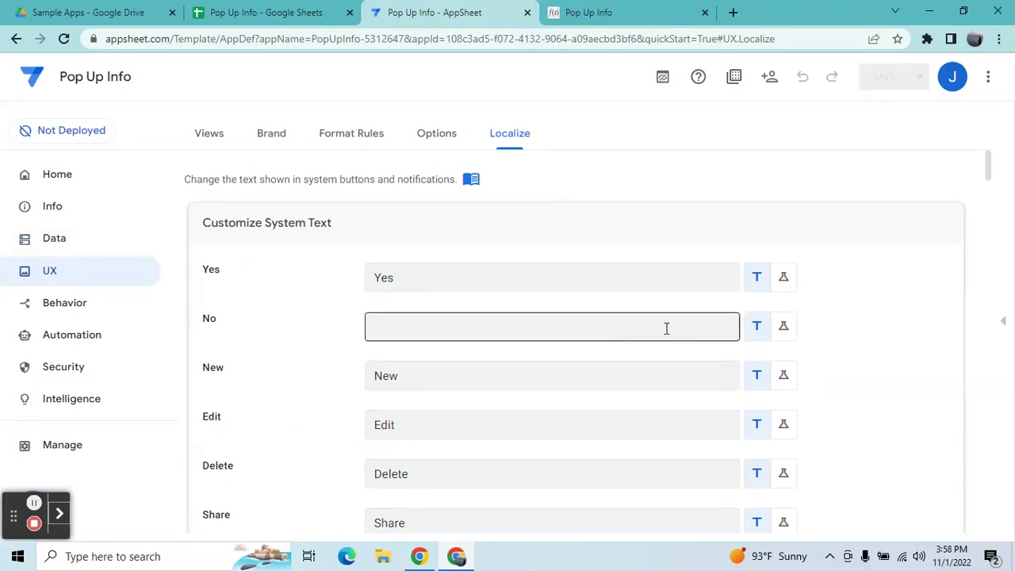
Switch the "No" system text to expression mode and paste IF(OR(CONTEXT("View")="Functions",CONTEXT("View")="Functions_Detail"),"","No") as its expression
left_click(784, 327)
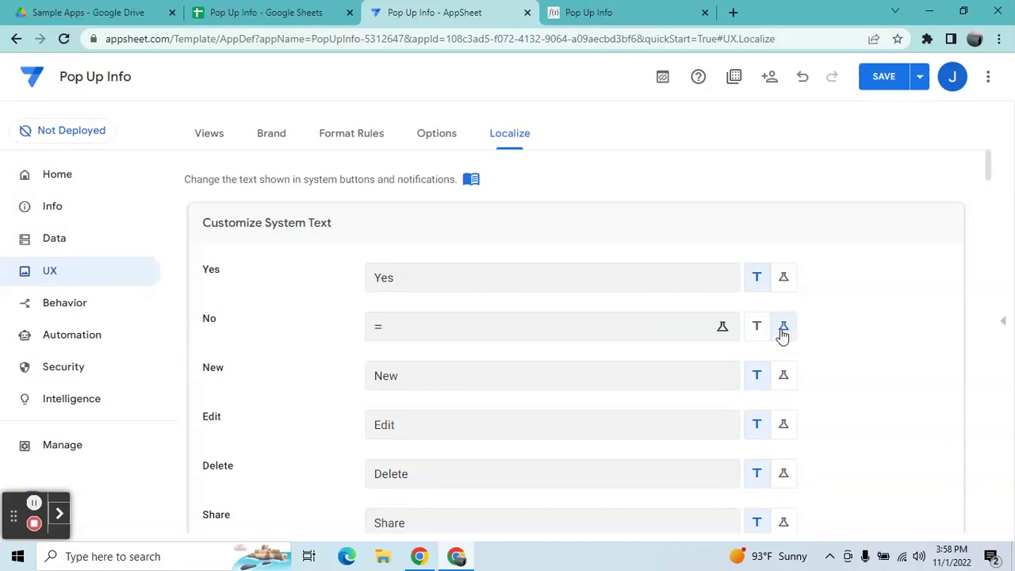
left_click(639, 322)
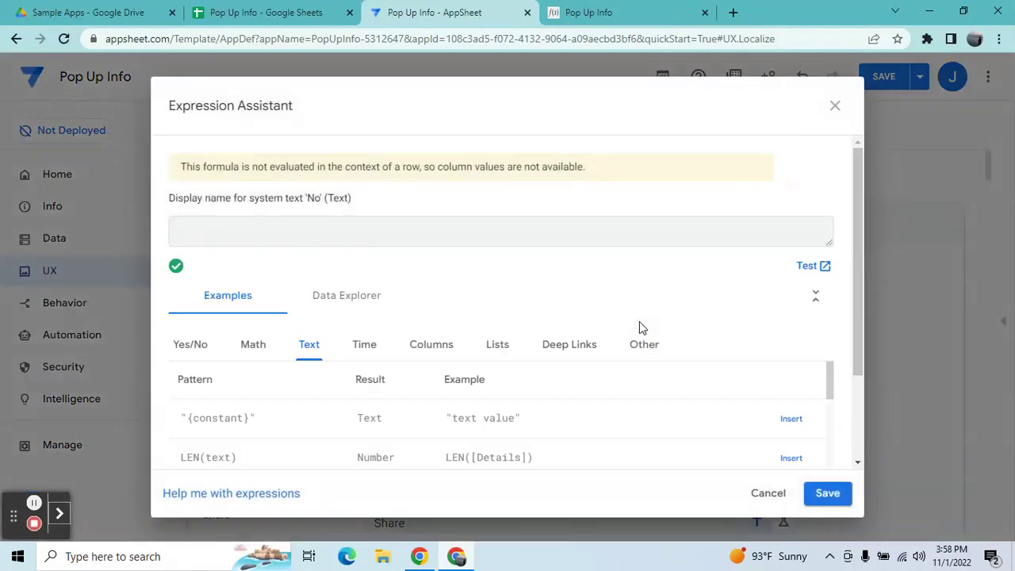
key("ctrl+v")
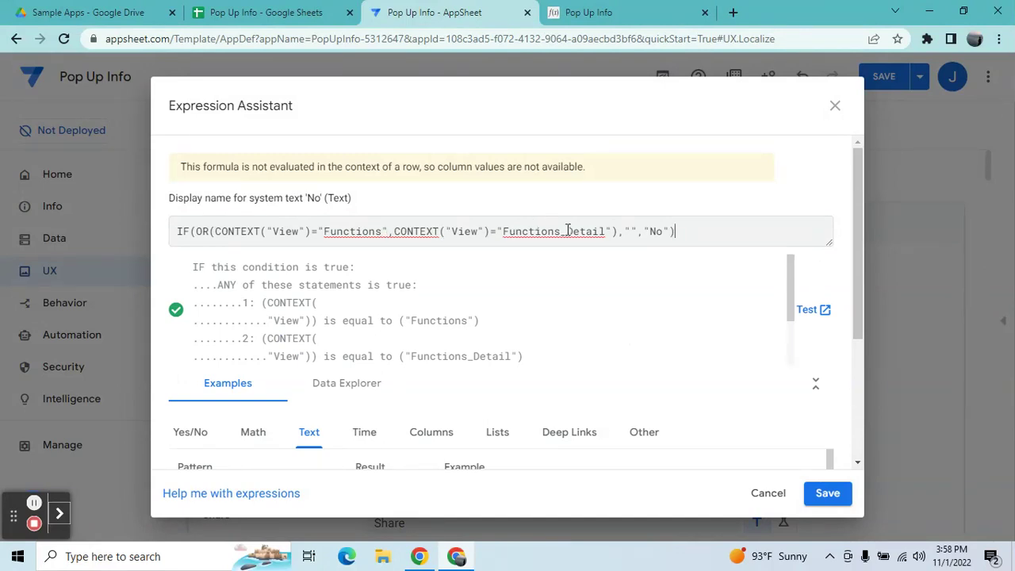
Check the Functions list and the ISBLANK detail view in the running app, and save the "No" expression in the editor
left_click(623, 11)
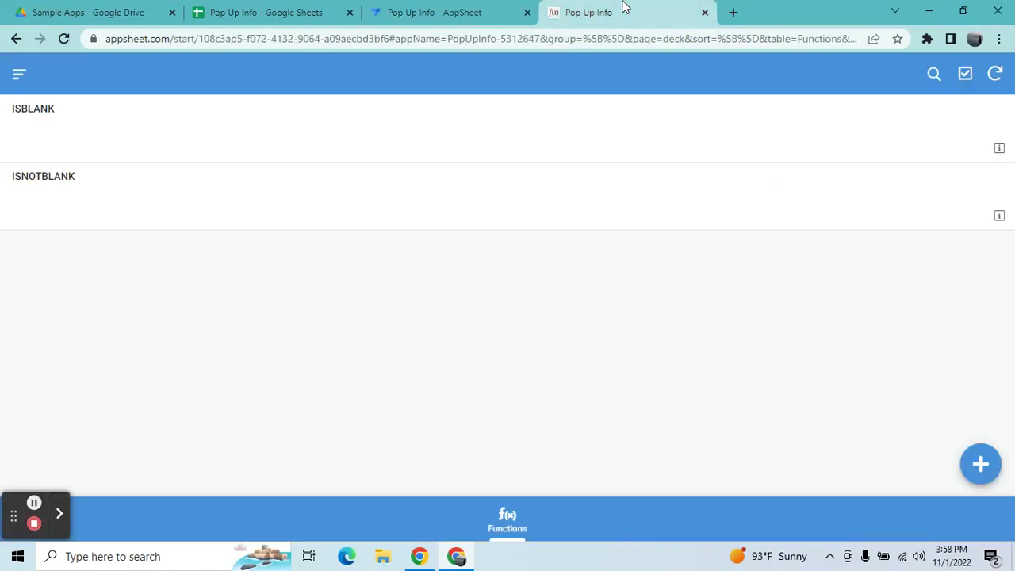
left_click(277, 127)
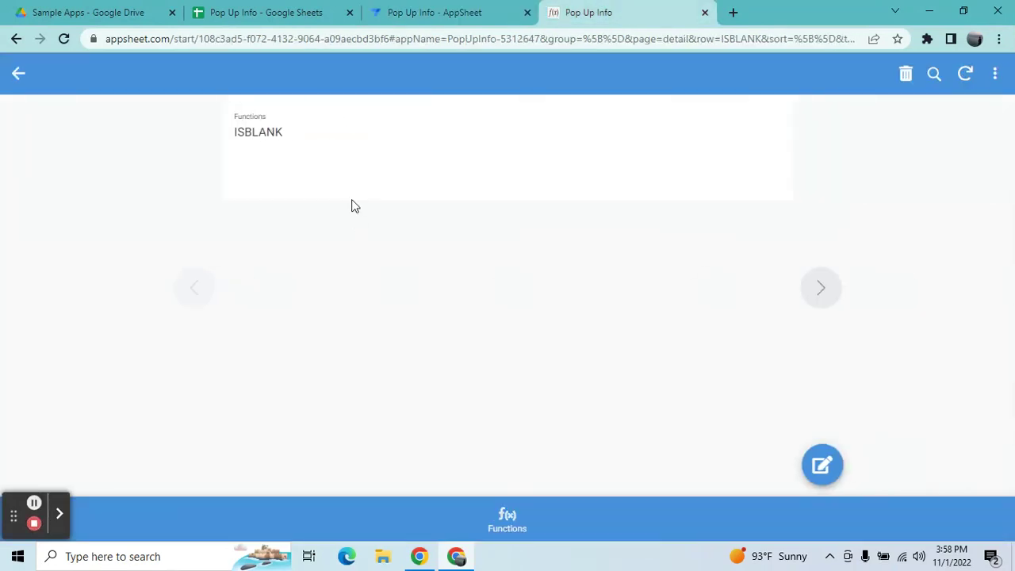
left_click(19, 75)
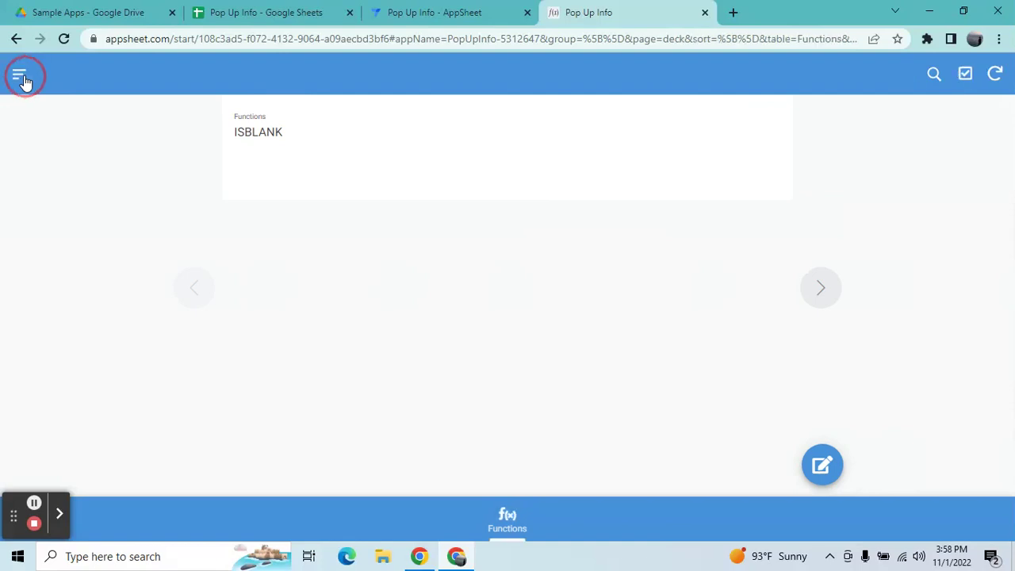
left_click(450, 9)
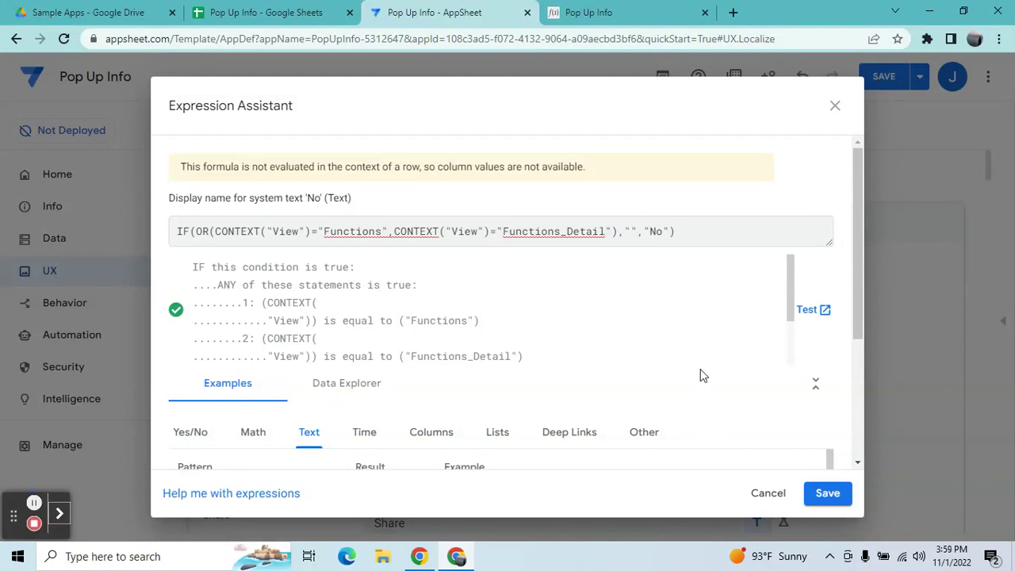
left_click(825, 493)
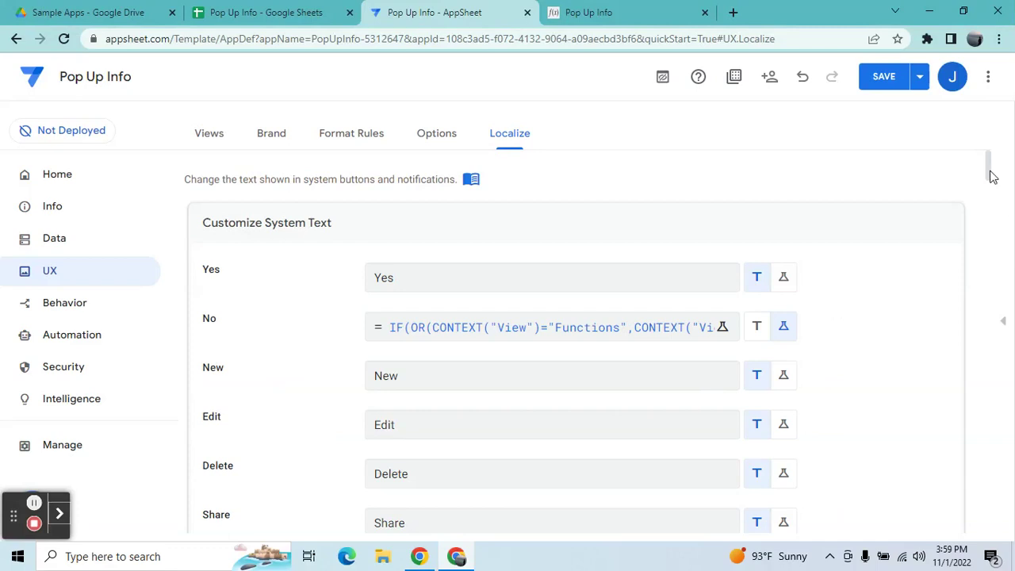
Copy the "Confirm" system text expression, clear it, and save the app with that text left blank
left_click_drag(992, 176, 992, 184)
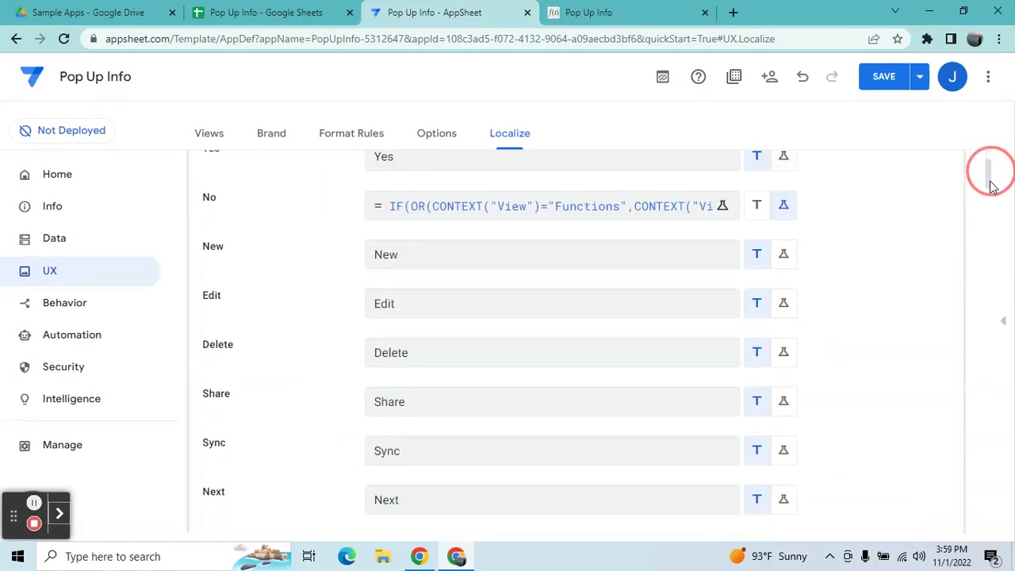
left_click_drag(992, 184, 989, 368)
left_click_drag(986, 323, 974, 256)
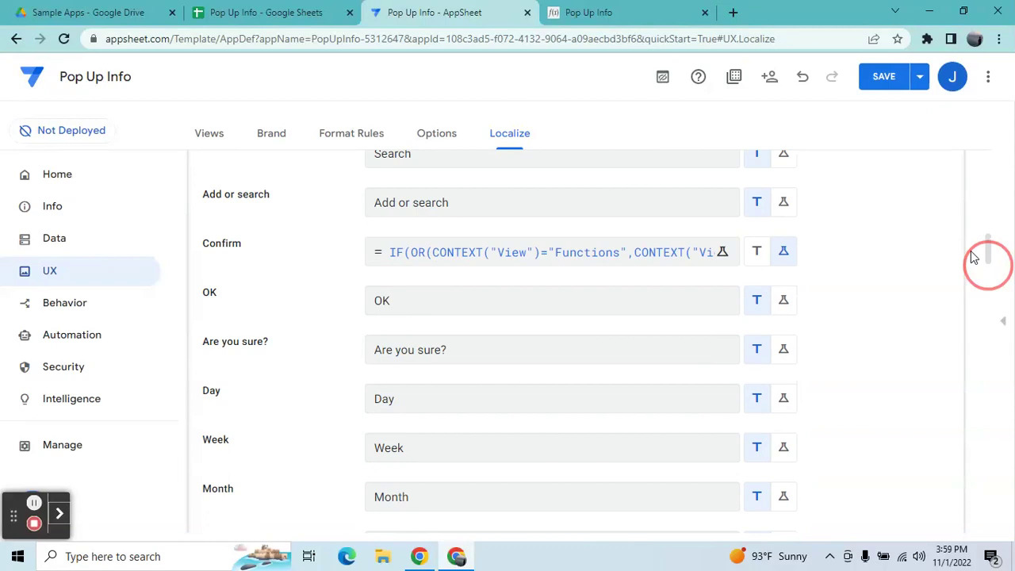
left_click(674, 251)
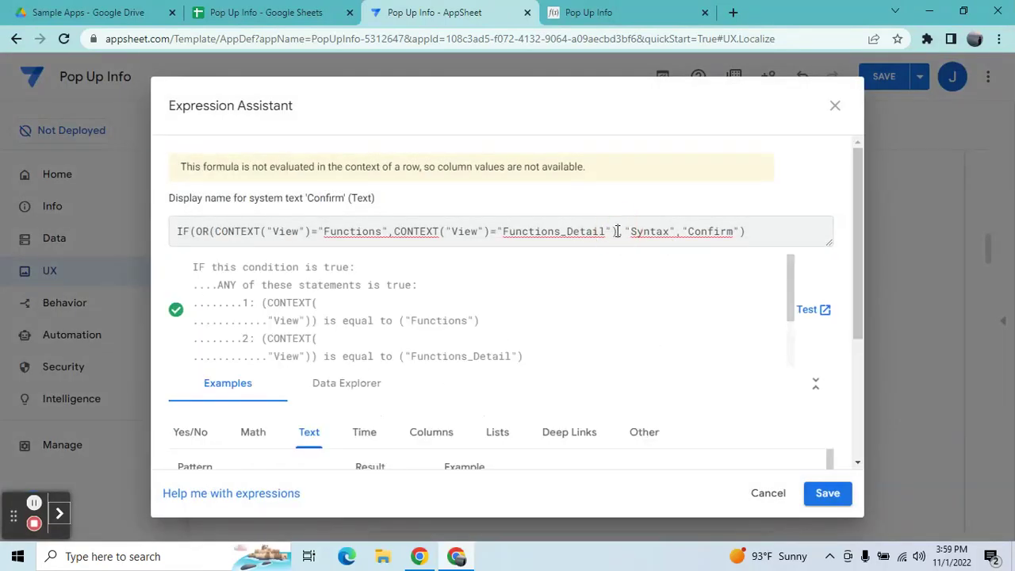
triple_click(612, 226)
key("ctrl+c")
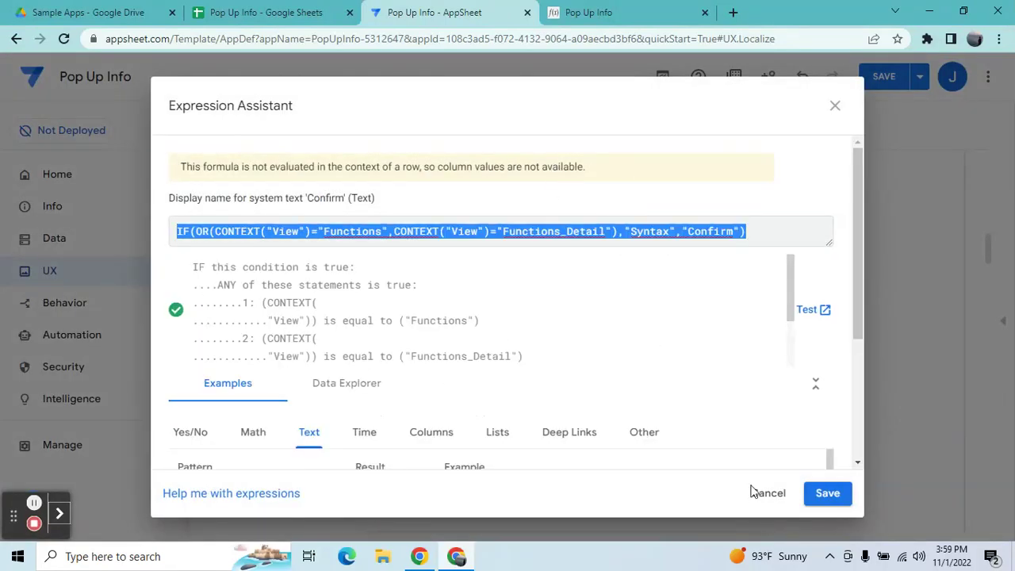
key("Delete")
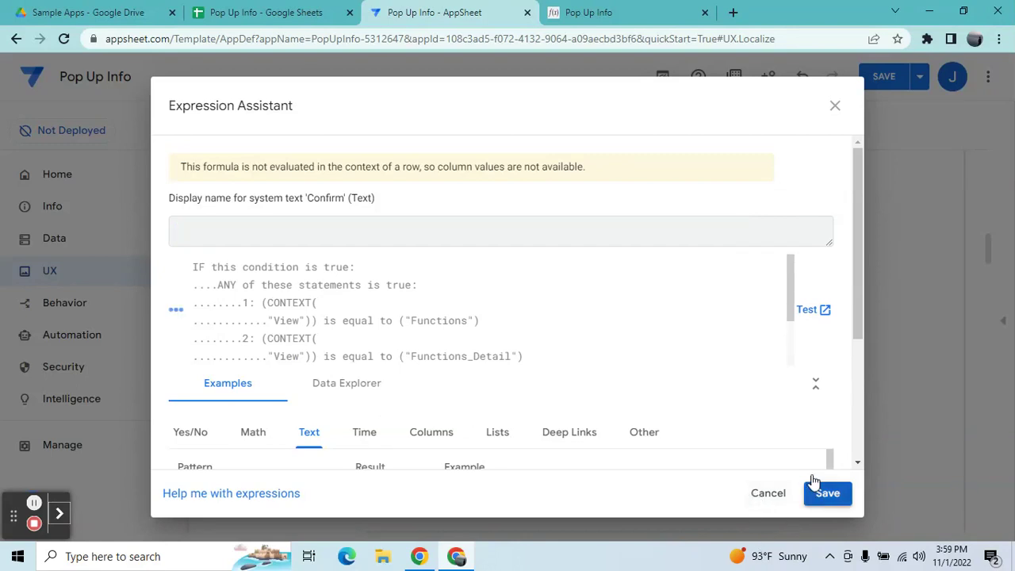
left_click(830, 495)
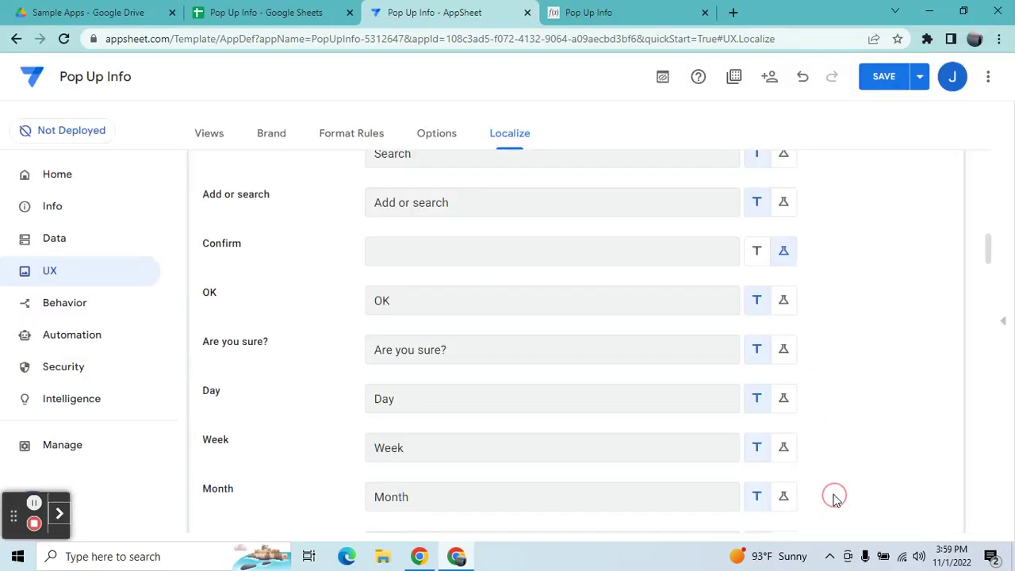
left_click(893, 79)
Switch to the running app and inspect the title and buttons of the ISBLANK pop-up, closing it again
left_click(627, 12)
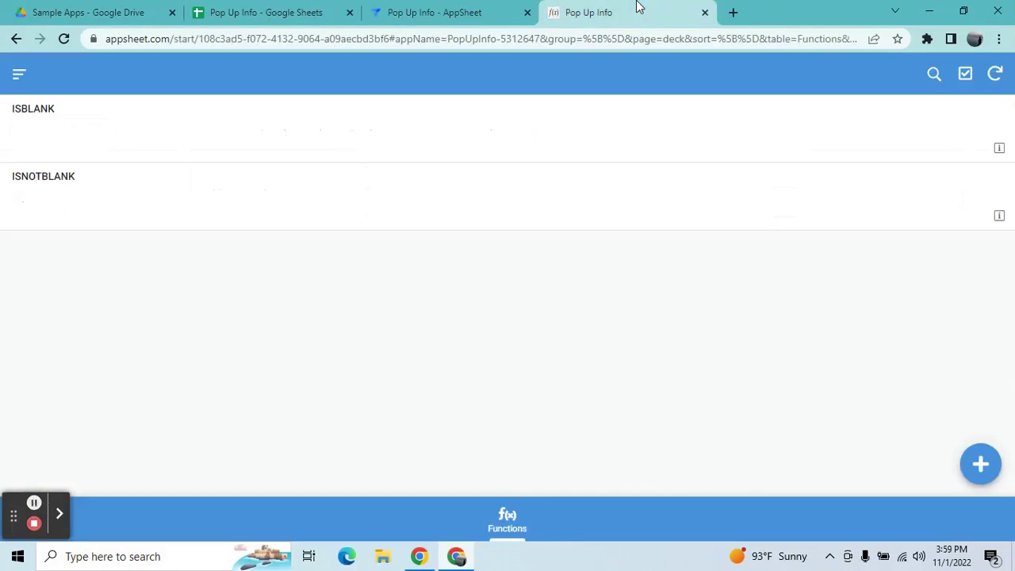
left_click(999, 149)
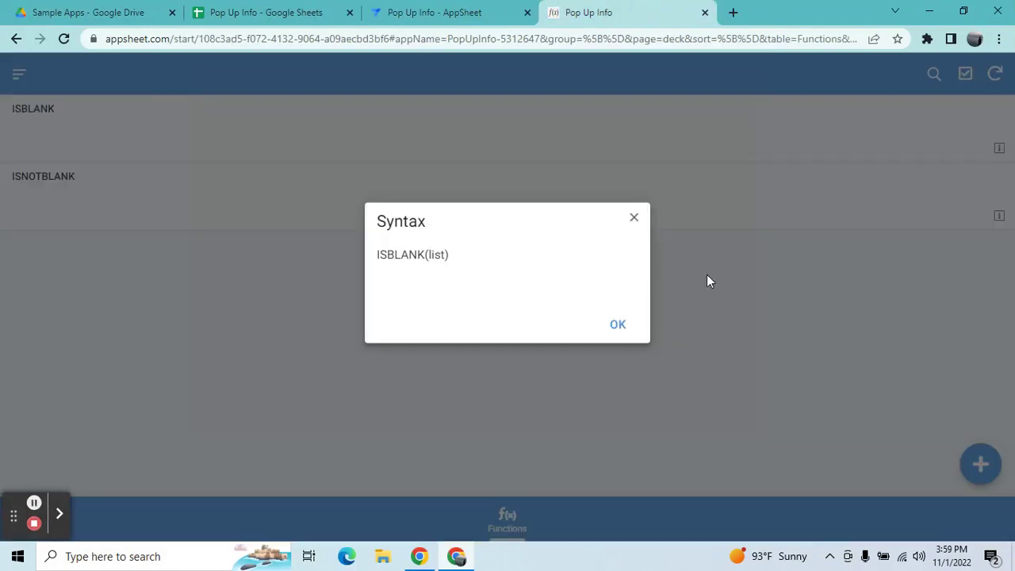
left_click(635, 217)
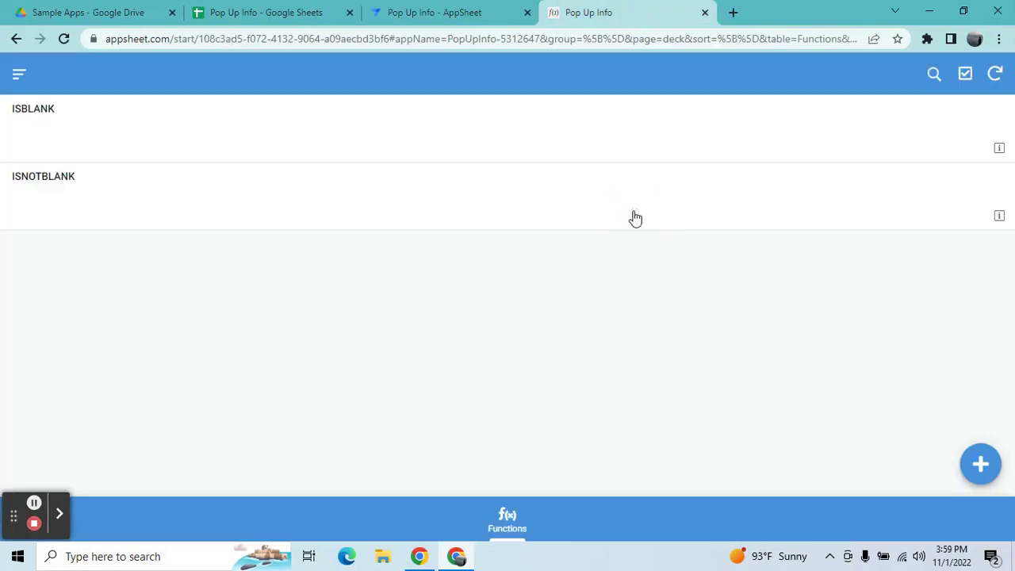
Return to the AppSheet editor, inspect the ISBLANK pop-up's title in the app preview, and hide the preview
left_click(492, 8)
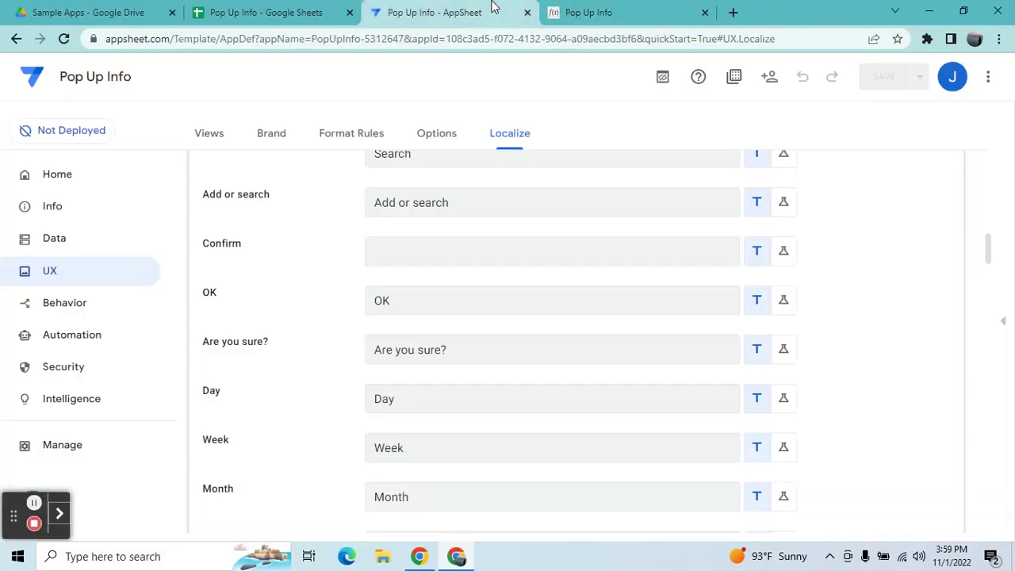
left_click(1008, 326)
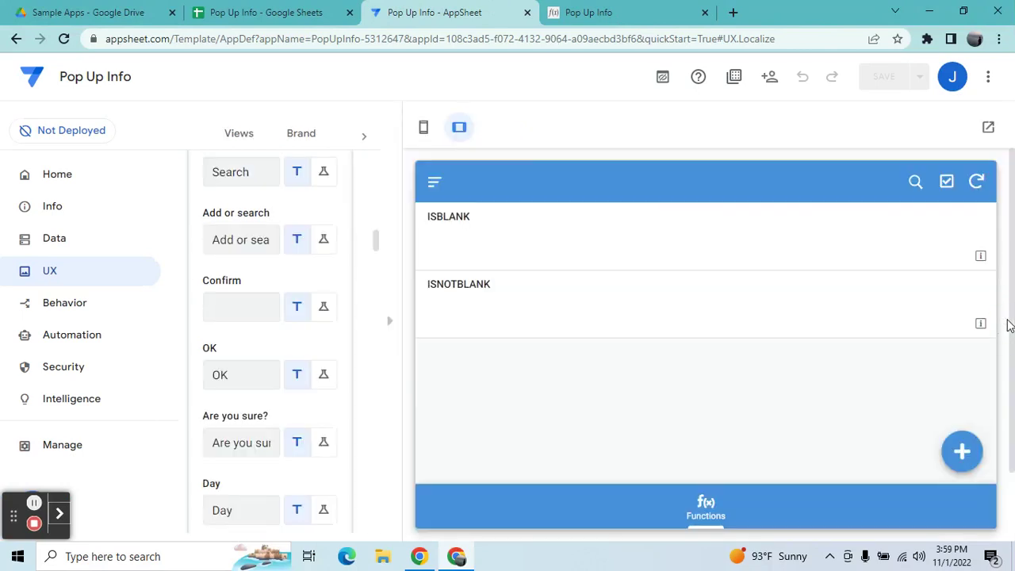
left_click(982, 259)
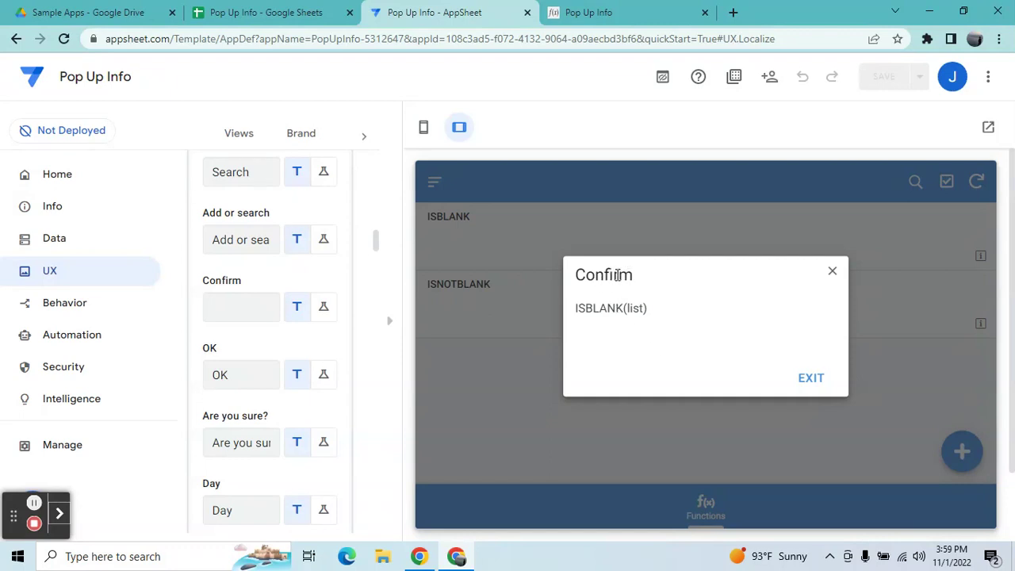
left_click(812, 379)
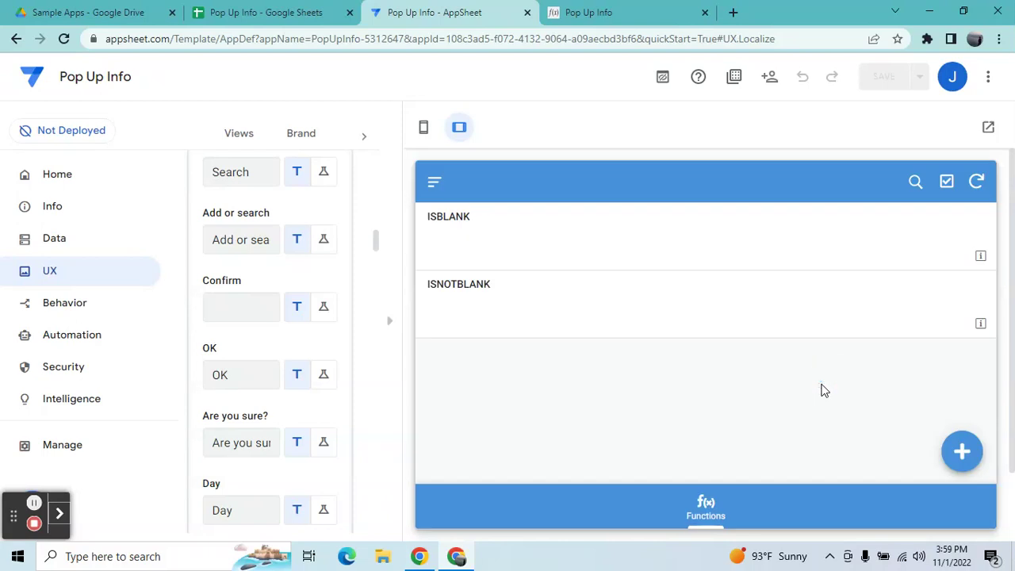
left_click(394, 327)
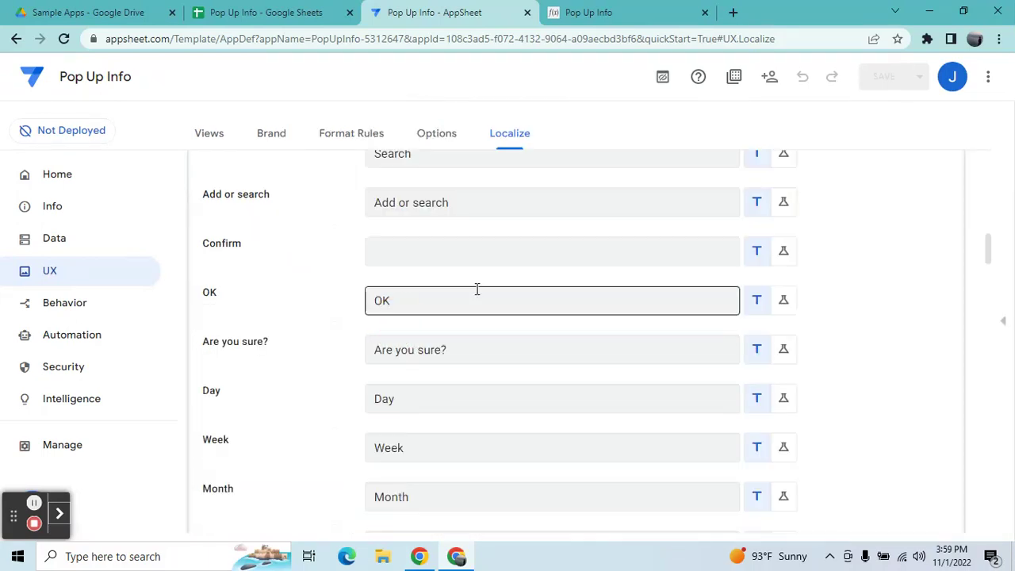
Set the "Confirm" system text to the expression IF(OR(CONTEXT("View")="Functions",CONTEXT("View")="Functions_Detail"),"Syntax","Confirm")
left_click(784, 254)
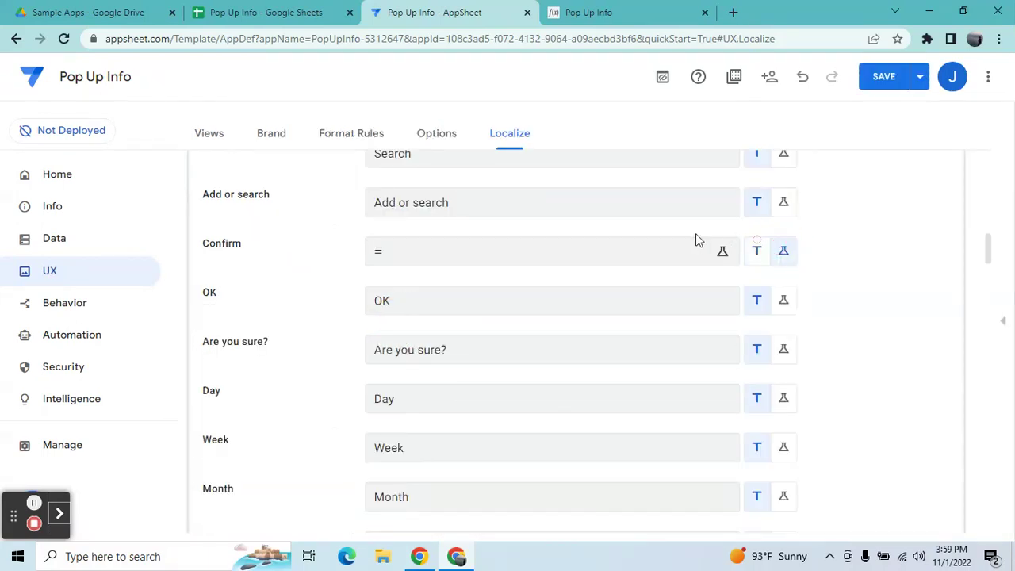
left_click(671, 245)
key("ctrl+v")
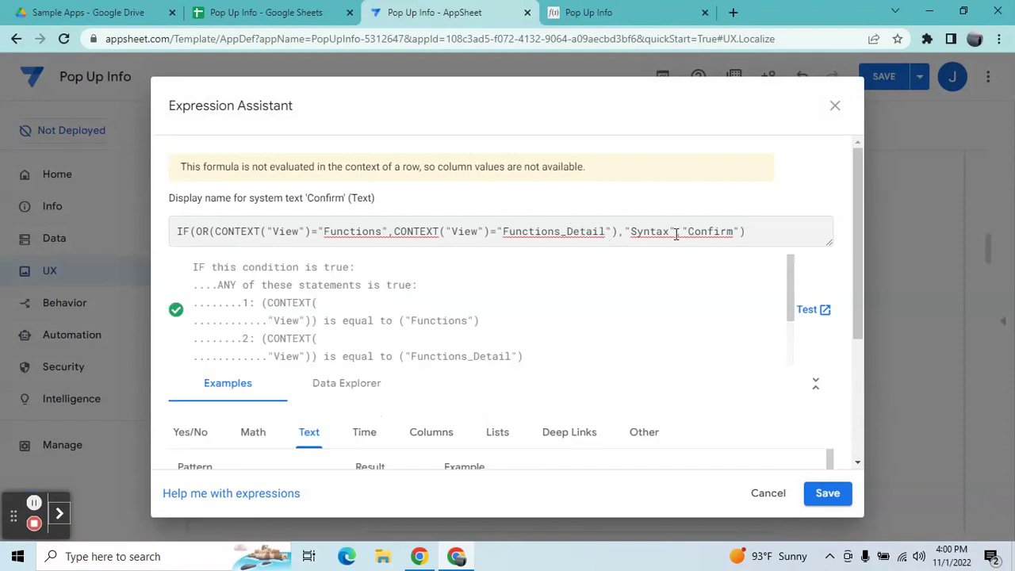
left_click_drag(666, 231, 637, 235)
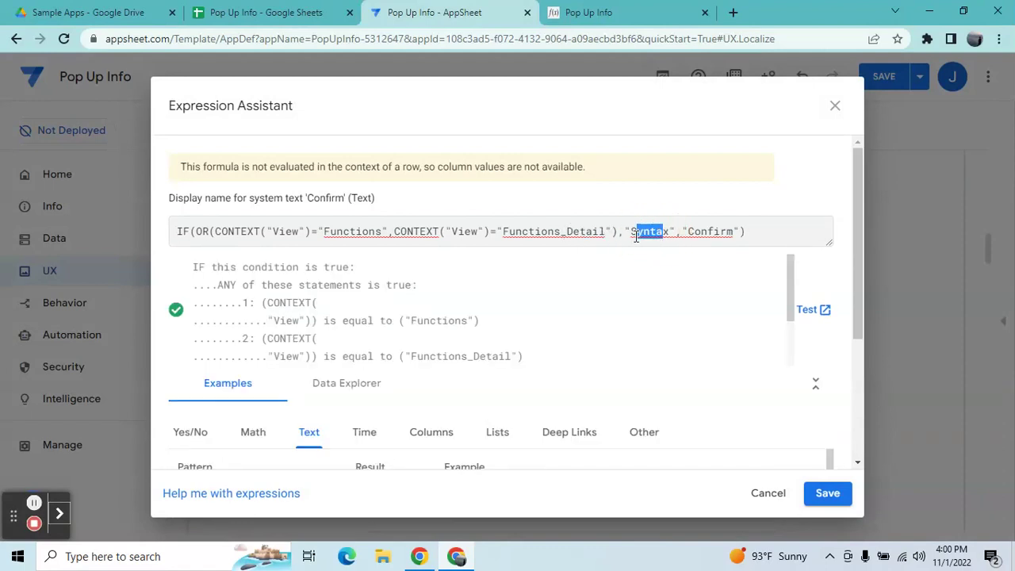
left_click(689, 231)
left_click(822, 498)
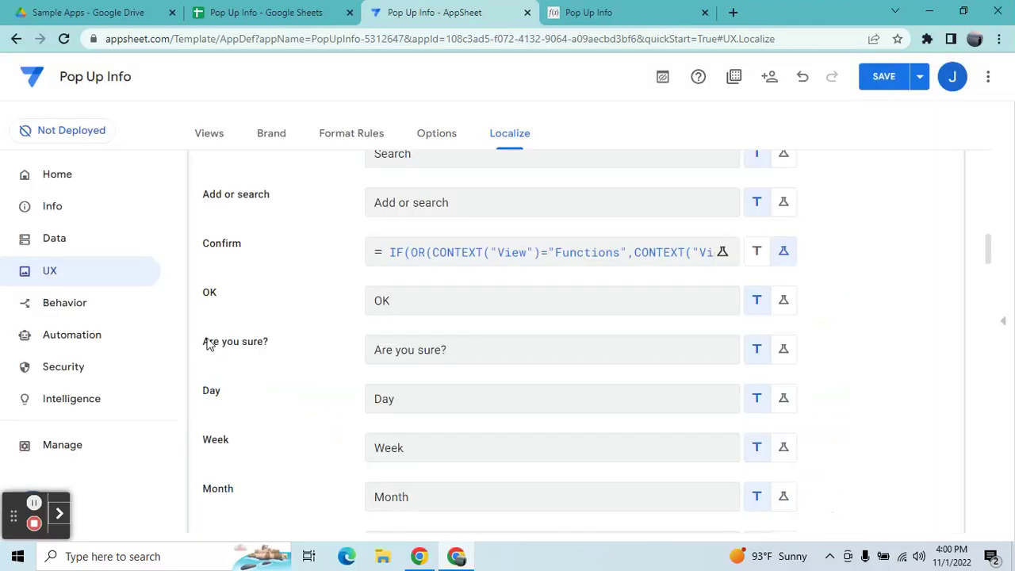
Review the action list and the settings of the existing Info action for the Functions table
left_click(57, 309)
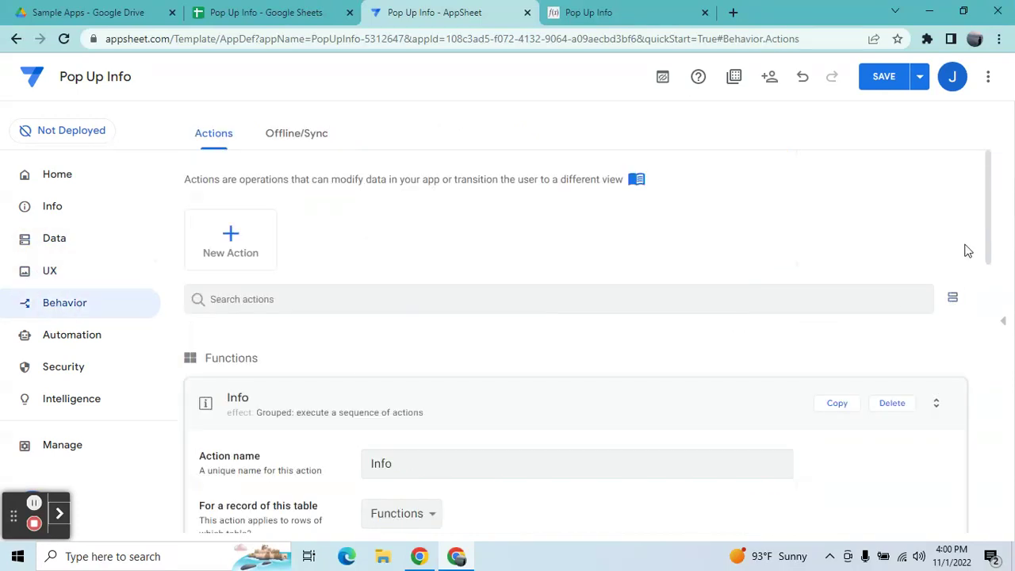
left_click_drag(989, 238, 985, 504)
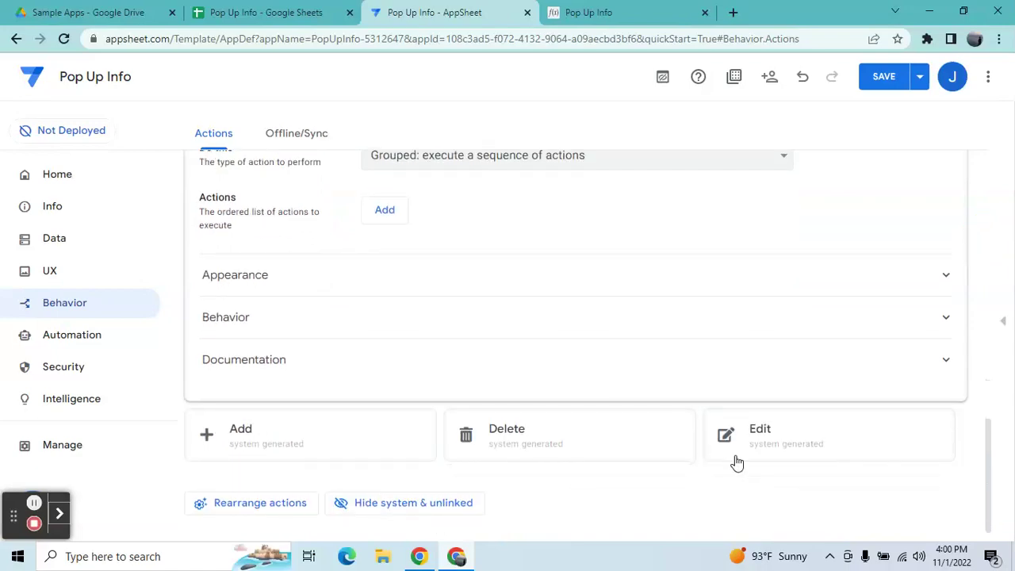
left_click(676, 265)
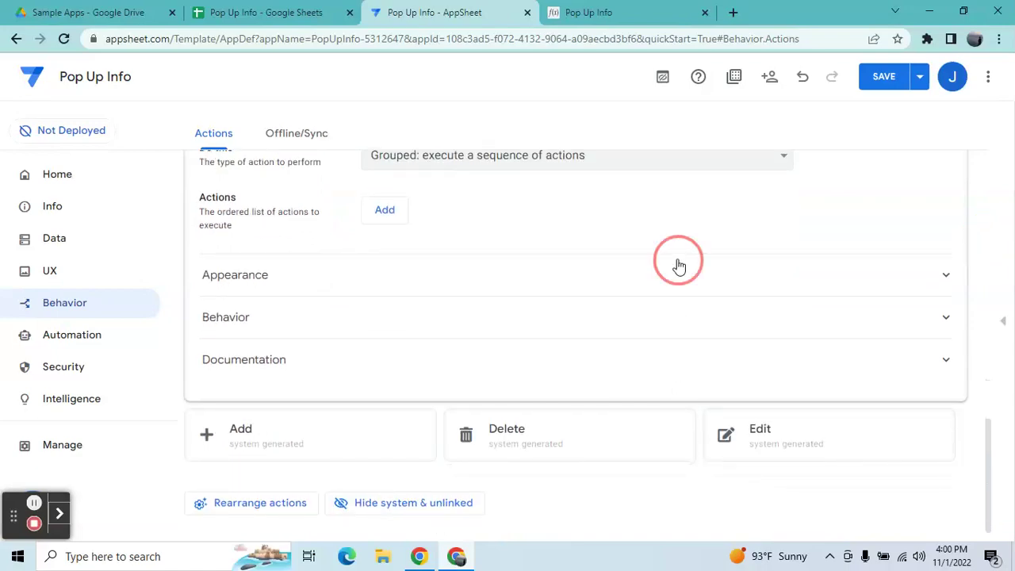
left_click(990, 472)
left_click_drag(990, 473, 944, 226)
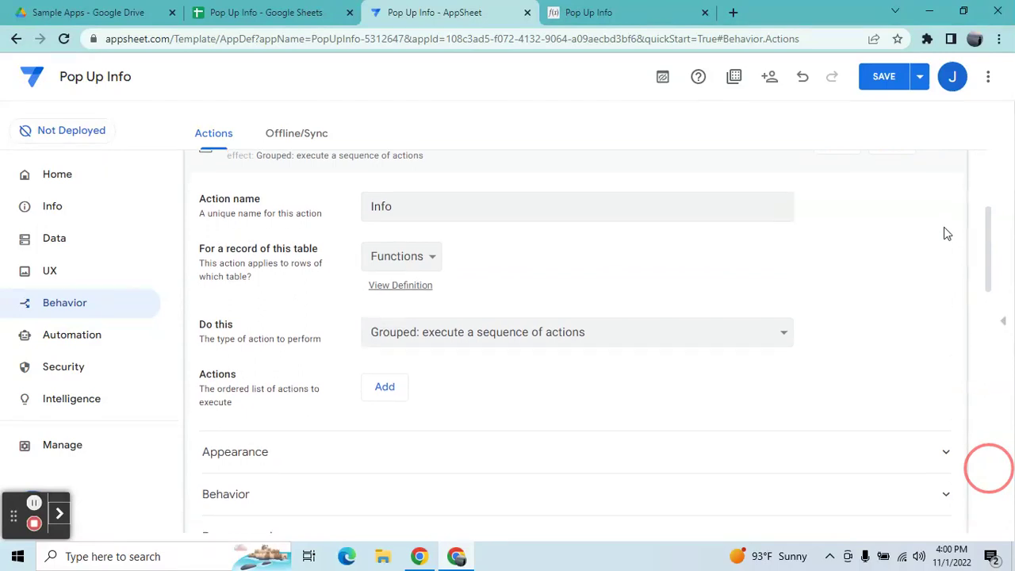
Switch to the running app and add a new record with IF as its function name
left_click(591, 10)
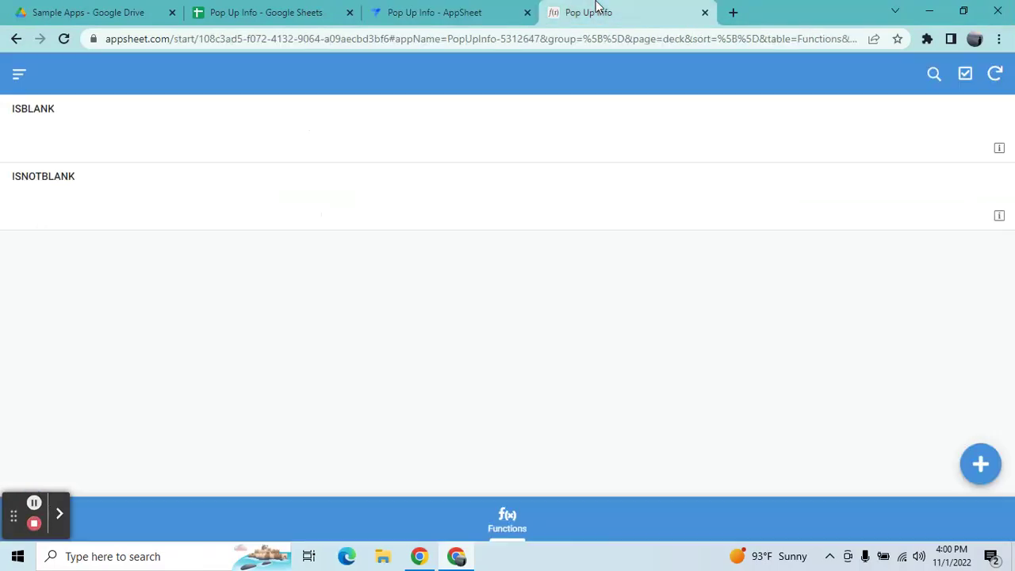
left_click(981, 464)
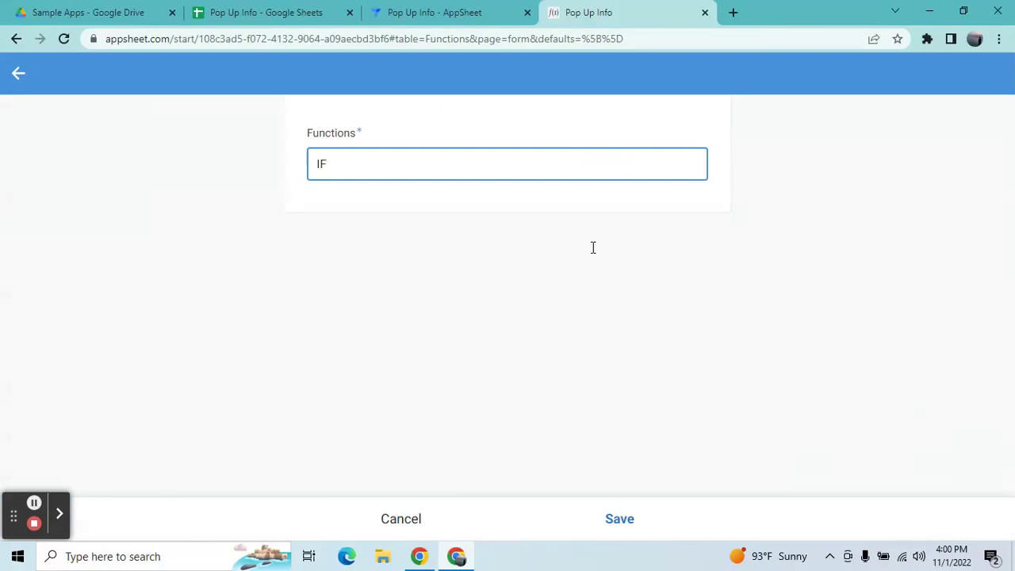
left_click(631, 531)
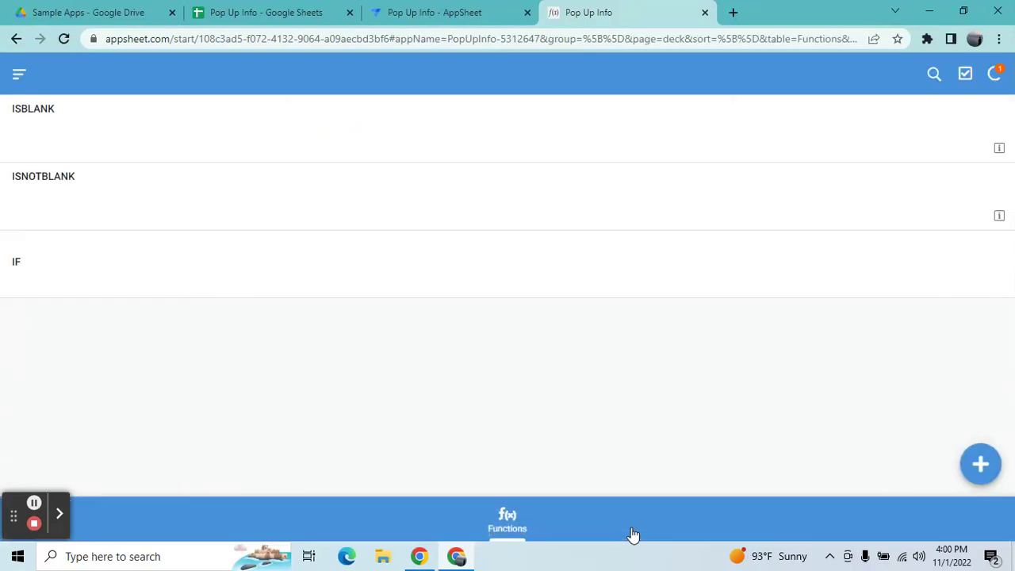
Return to the AppSheet editor and create a new action for the Functions table named "Info 3"
left_click(466, 12)
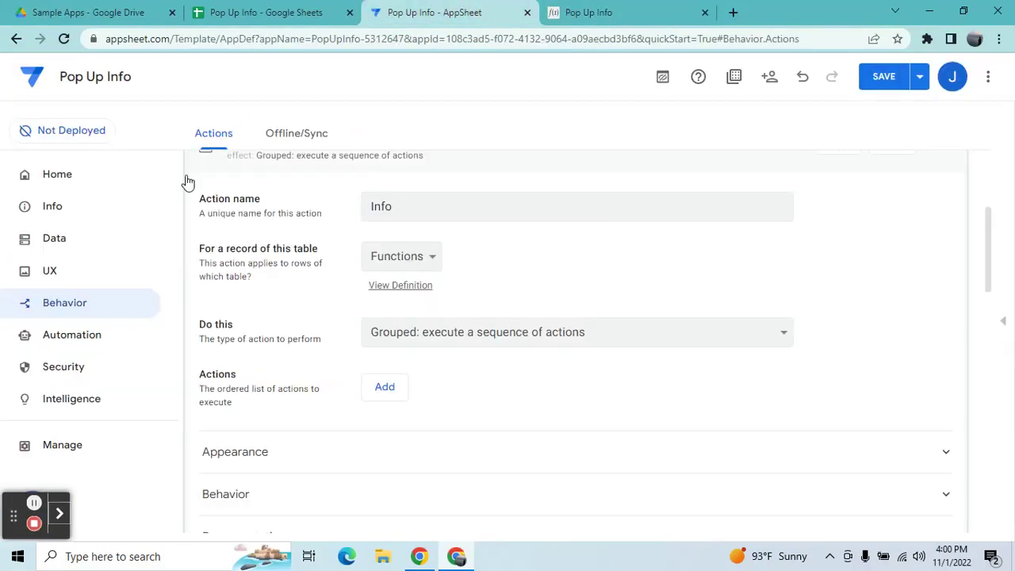
left_click(72, 279)
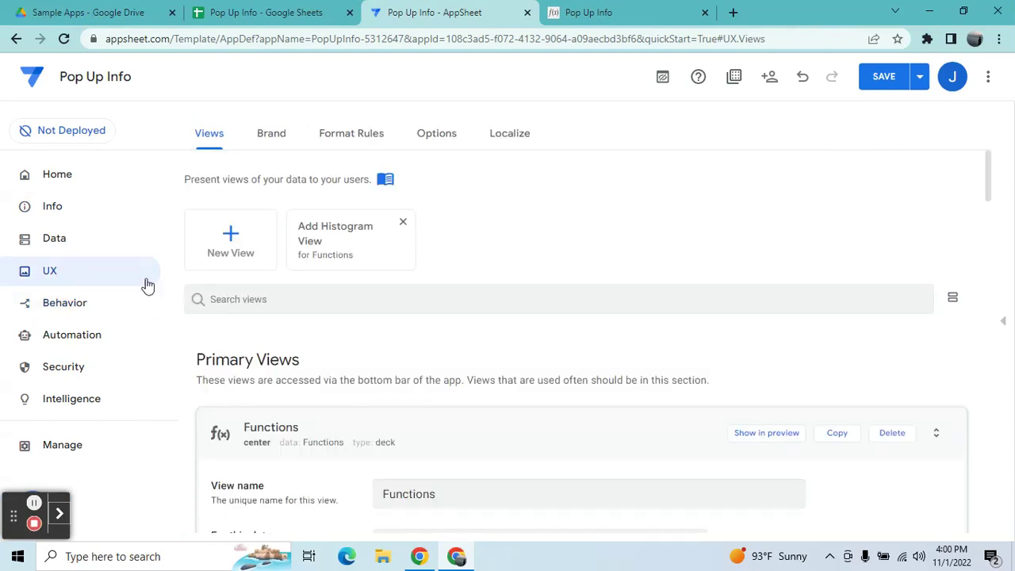
left_click(96, 305)
left_click(218, 247)
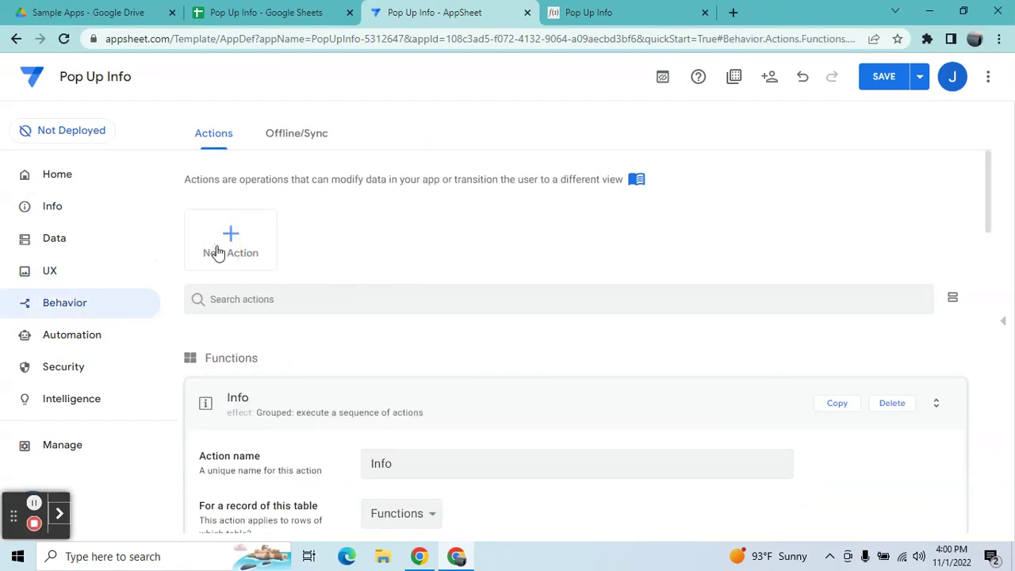
left_click(462, 228)
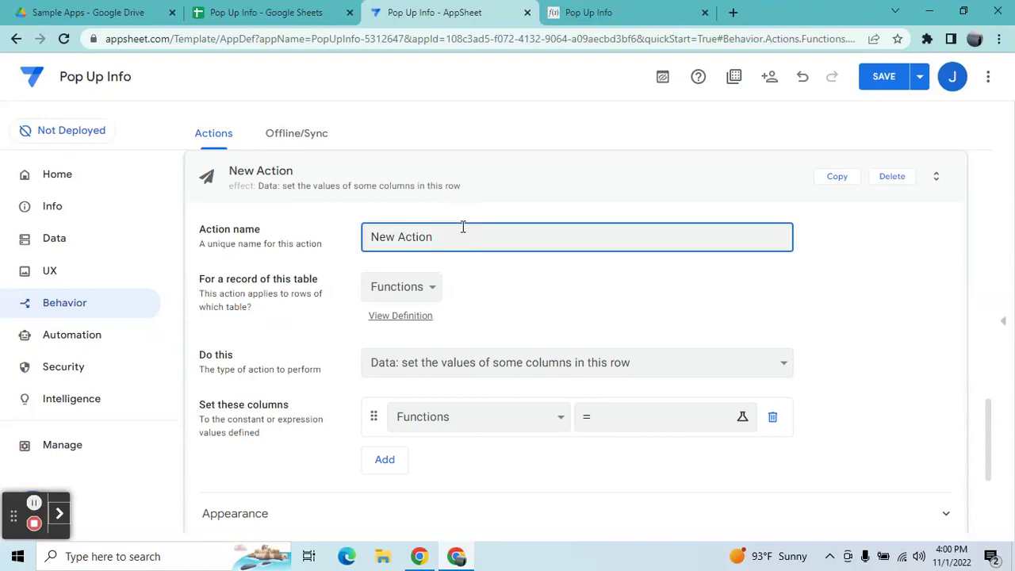
key("BackSpace")
key("BackSpace")
key("BackSpace")
key("BackSpace")
key("BackSpace")
key("BackSpace")
key("BackSpace")
key("BackSpace")
key("BackSpace")
type("Info3")
Set the Info 3 action to "Grouped: execute a sequence of actions" and give it the display name "Ok"
left_click(453, 358)
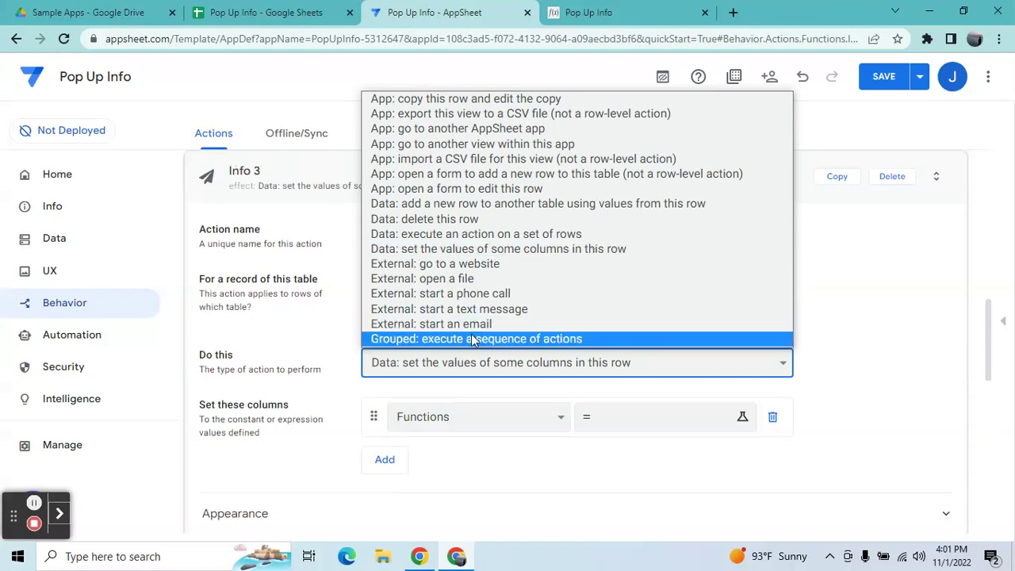
left_click(476, 338)
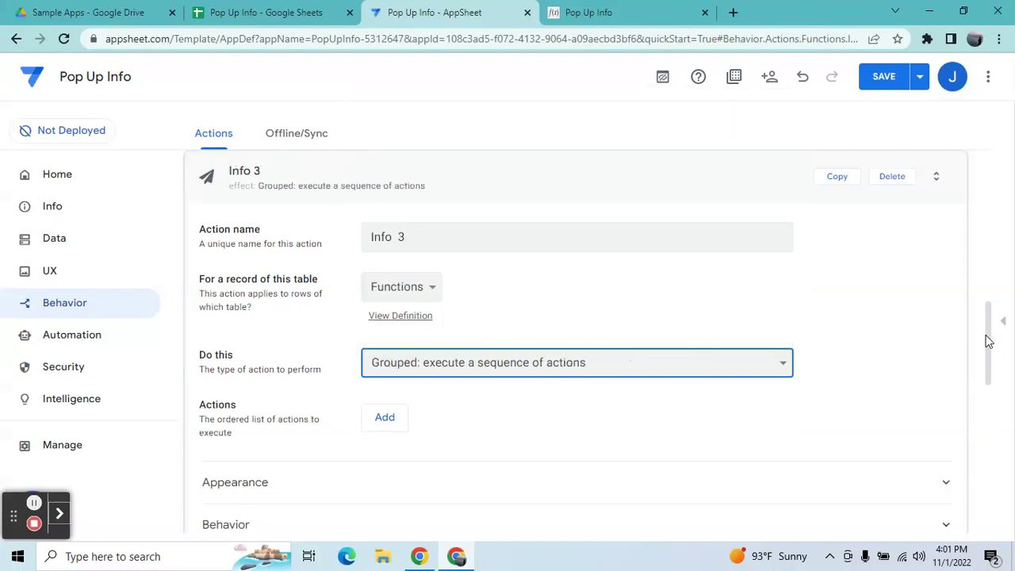
scroll(990, 341, "down", 2)
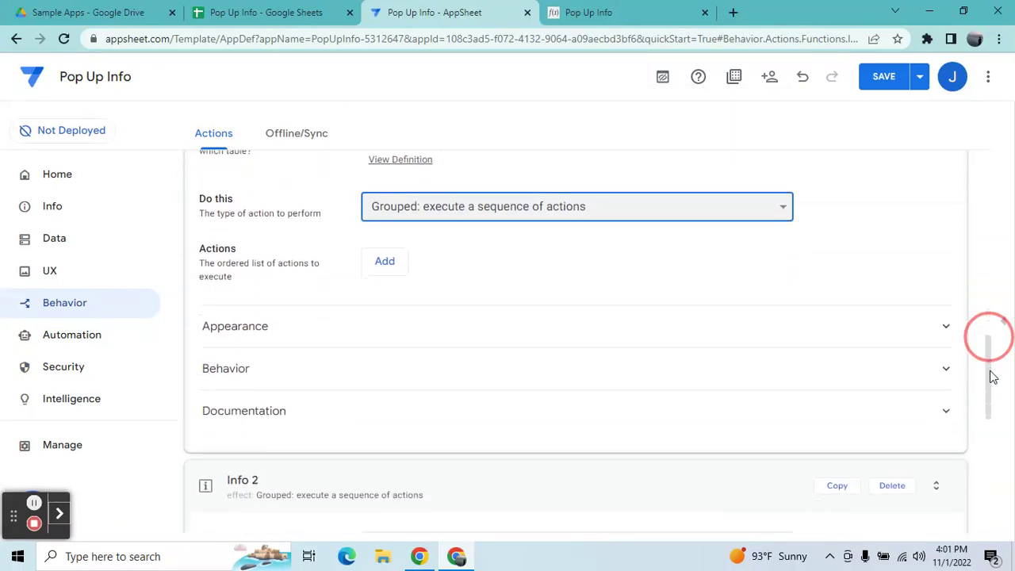
left_click(628, 327)
left_click(596, 369)
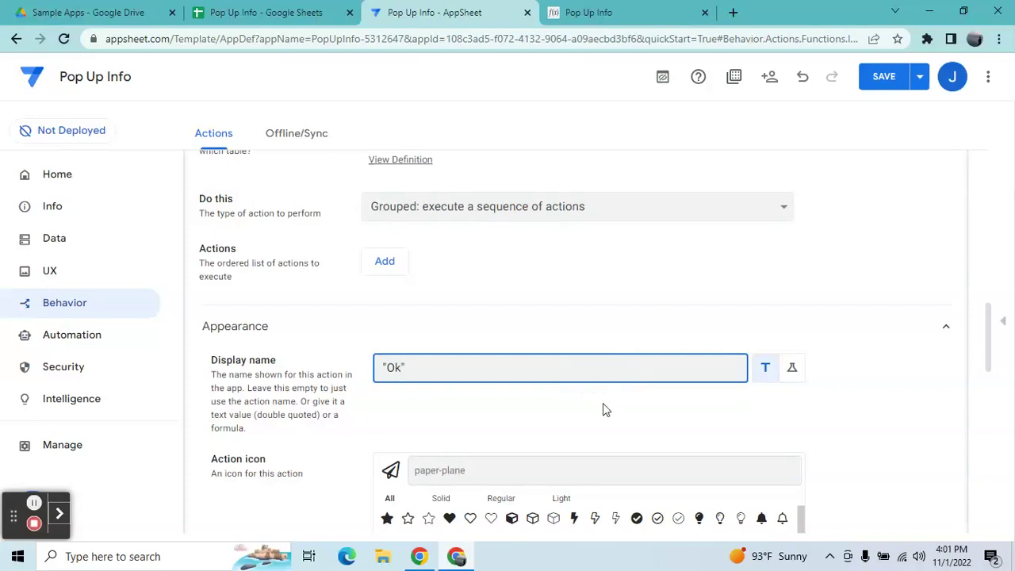
Give the Info 3 action the light square info icon and display it inline, attached to the Details column
left_click_drag(990, 358, 991, 415)
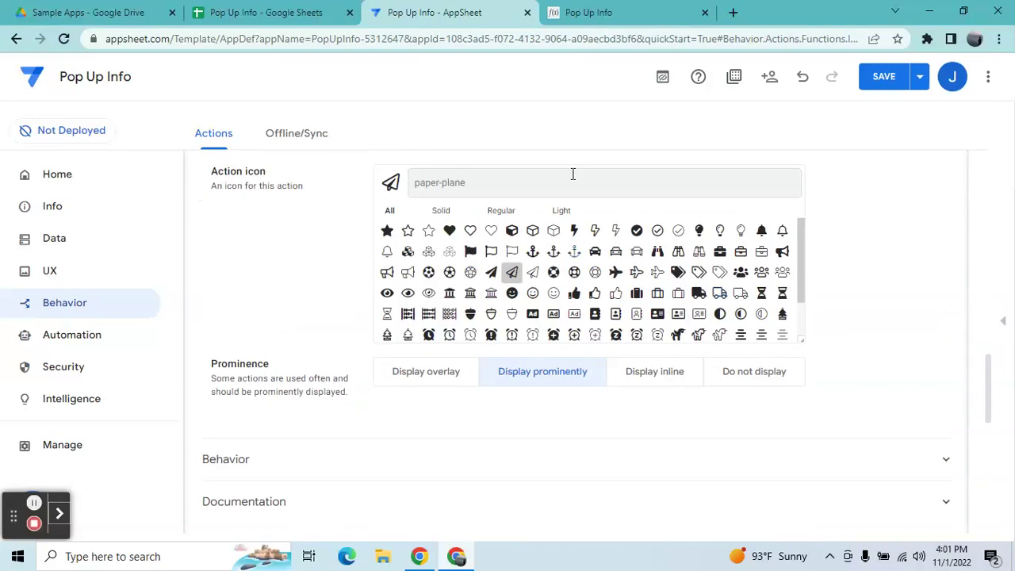
type("info")
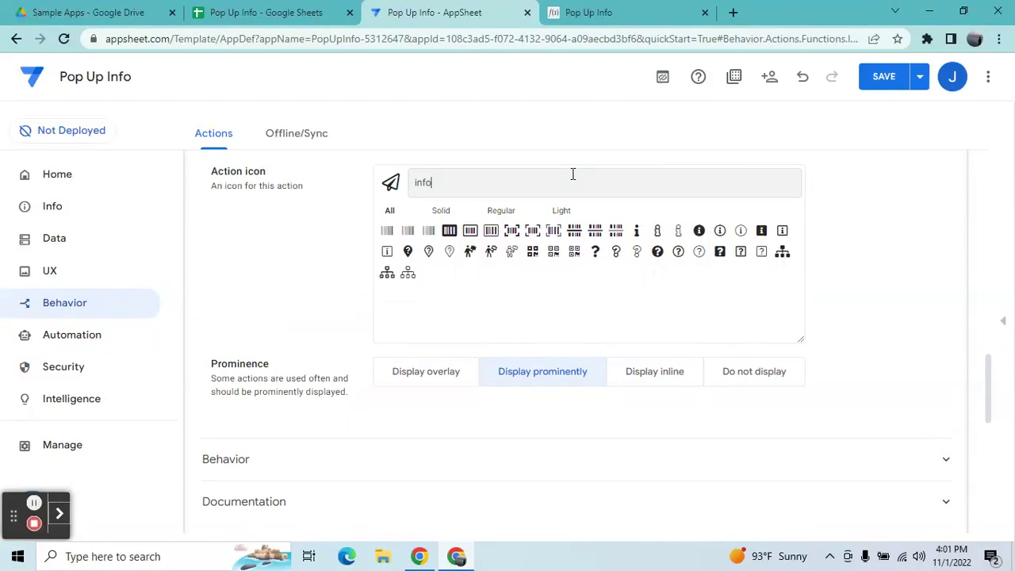
left_click(387, 251)
left_click(680, 373)
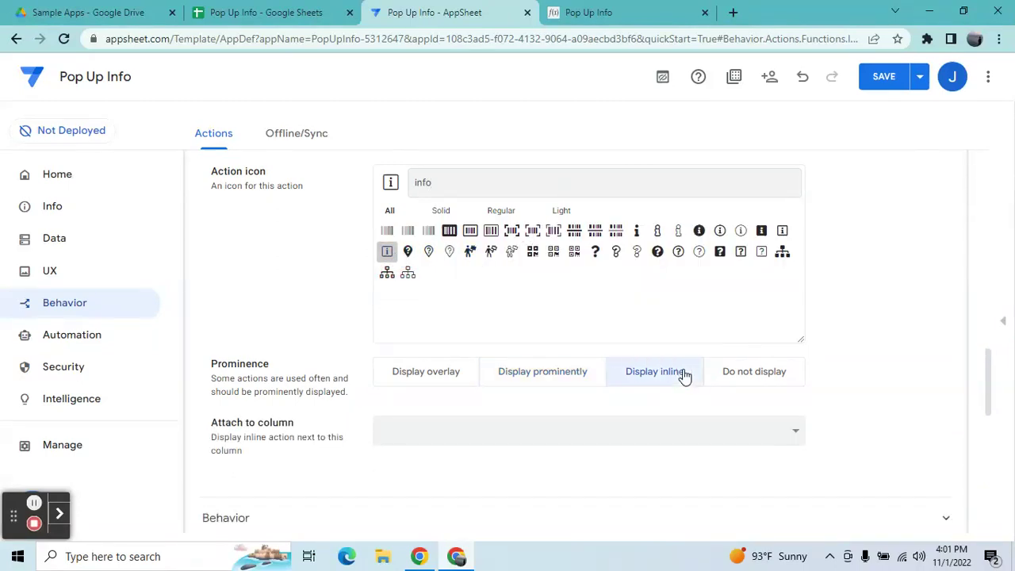
left_click(626, 421)
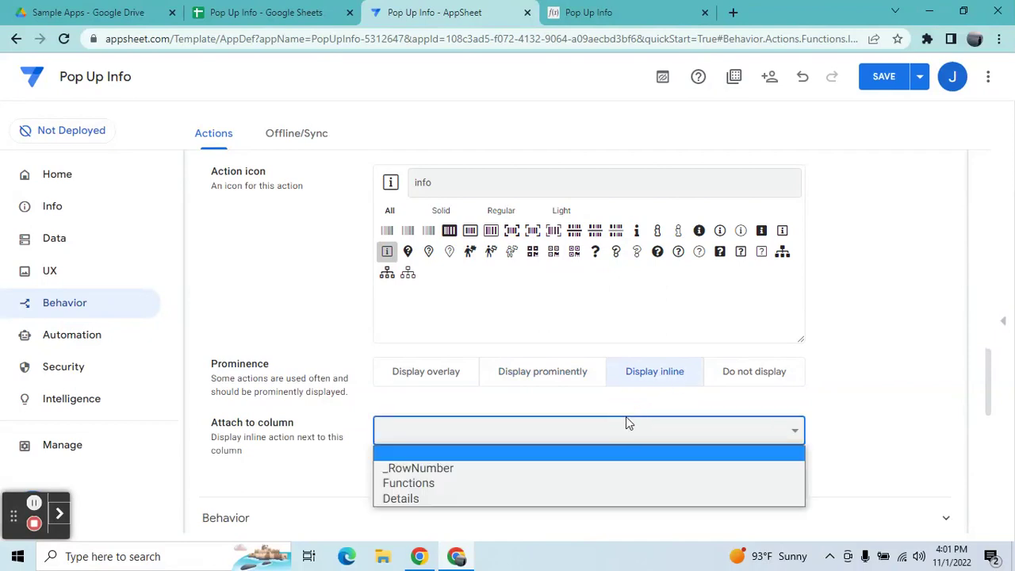
left_click(508, 502)
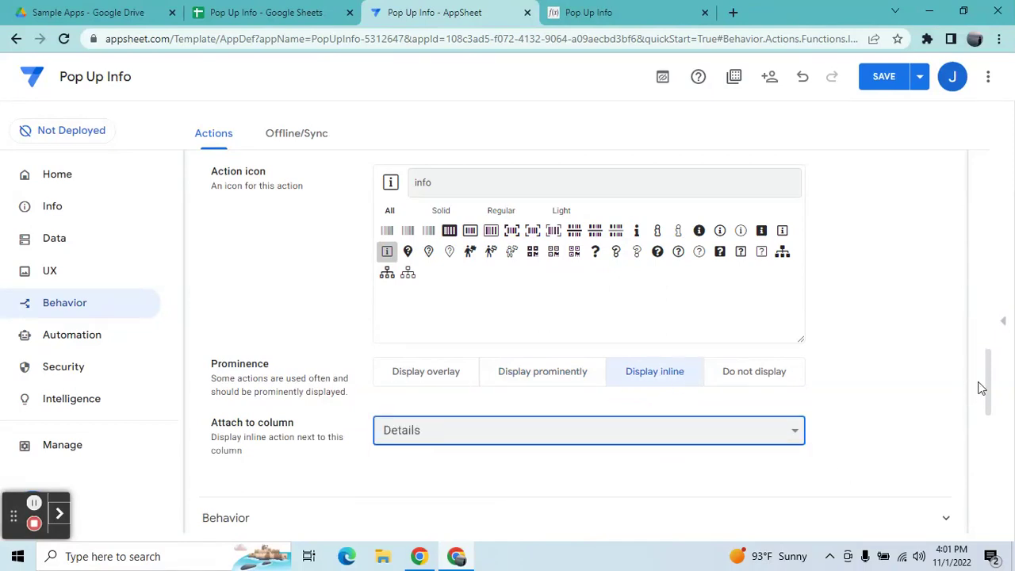
Switch to the Google Sheet to inspect the Details column of the Functions sheet, and return to the AppSheet editor
left_click(310, 8)
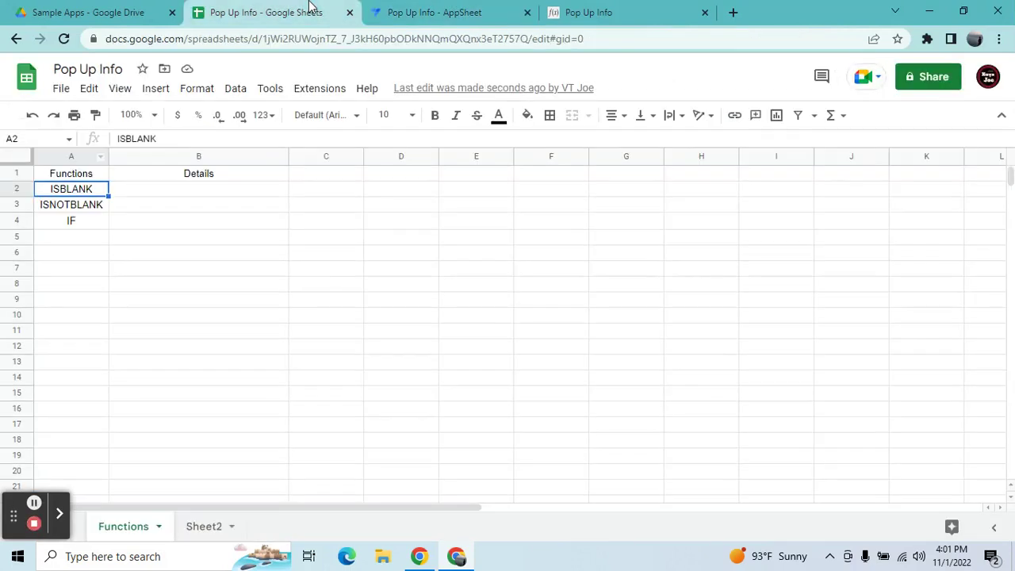
left_click(220, 180)
left_click(219, 194)
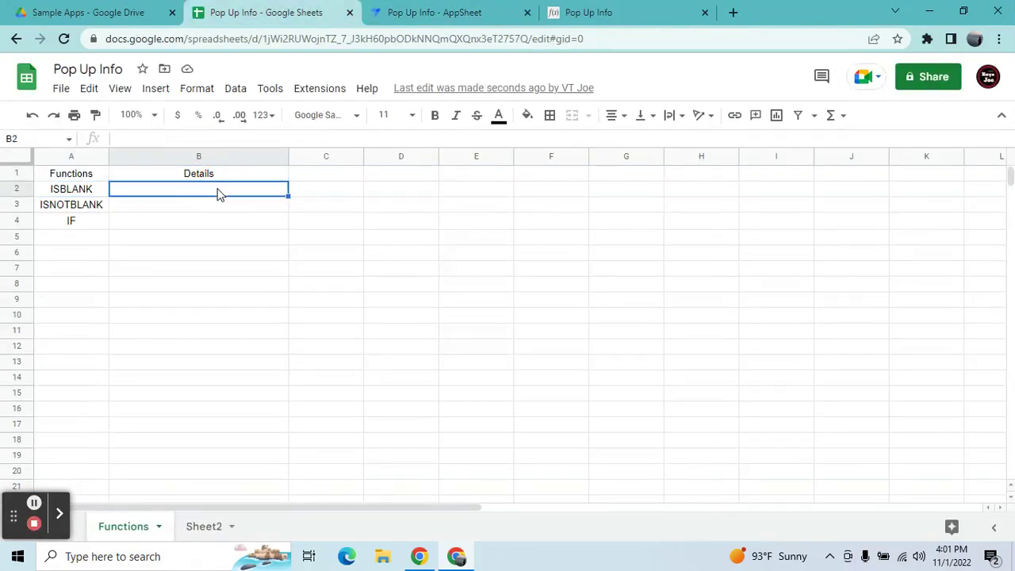
left_click(442, 11)
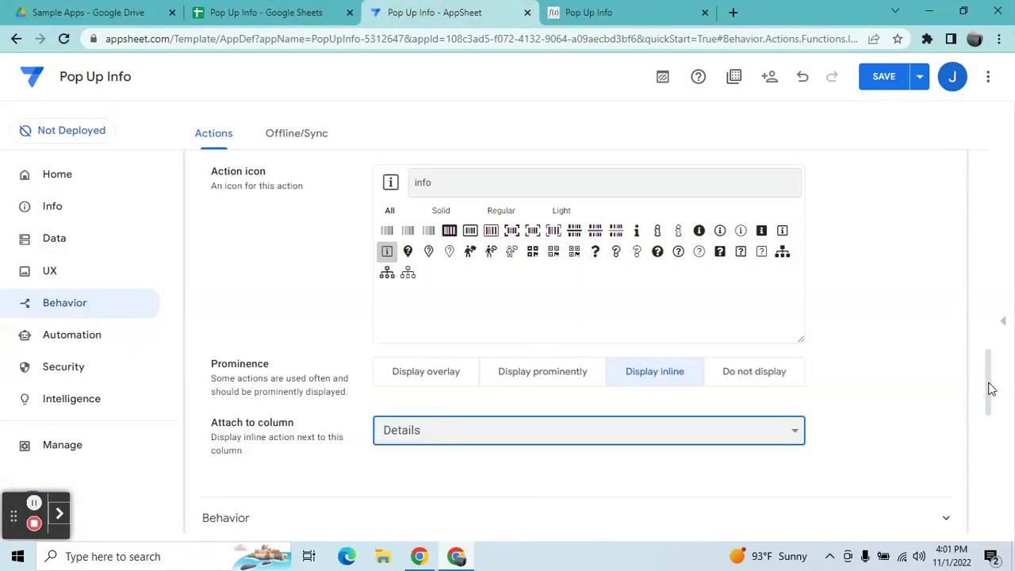
Restrict the Info 3 action to rows meeting the condition [Functions]="IF"
left_click_drag(990, 388, 990, 412)
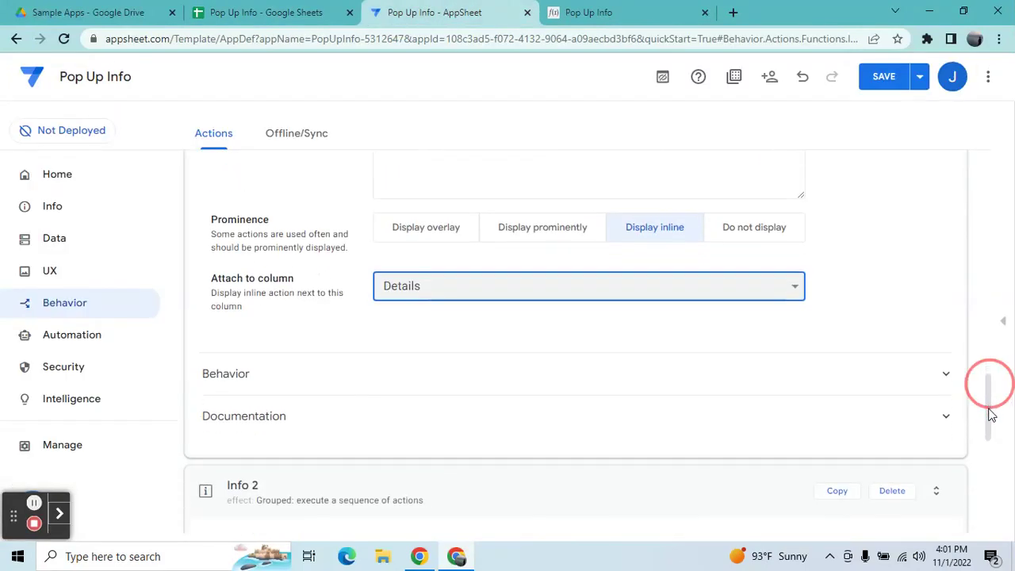
left_click(696, 395)
left_click(666, 415)
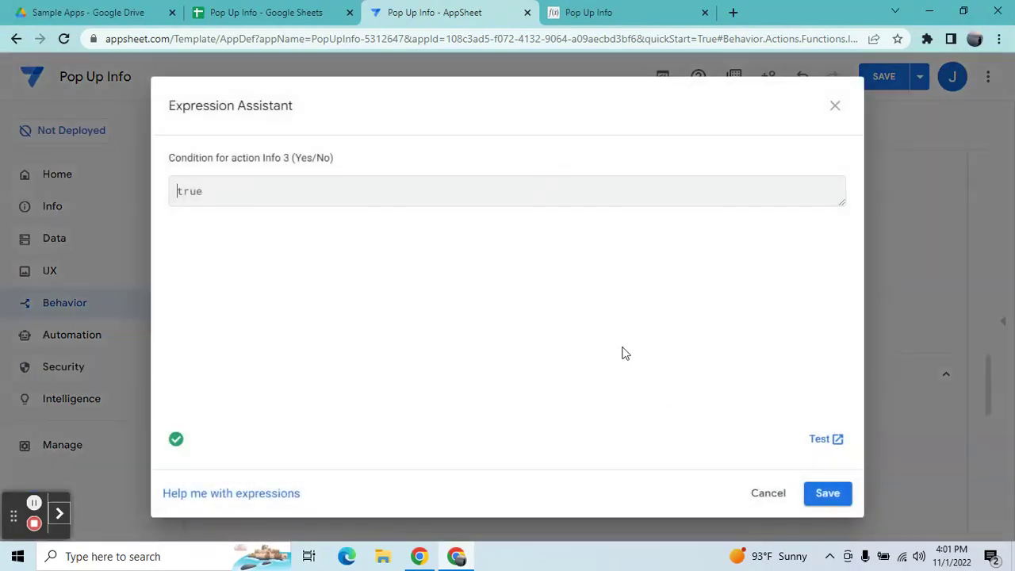
left_click(433, 317)
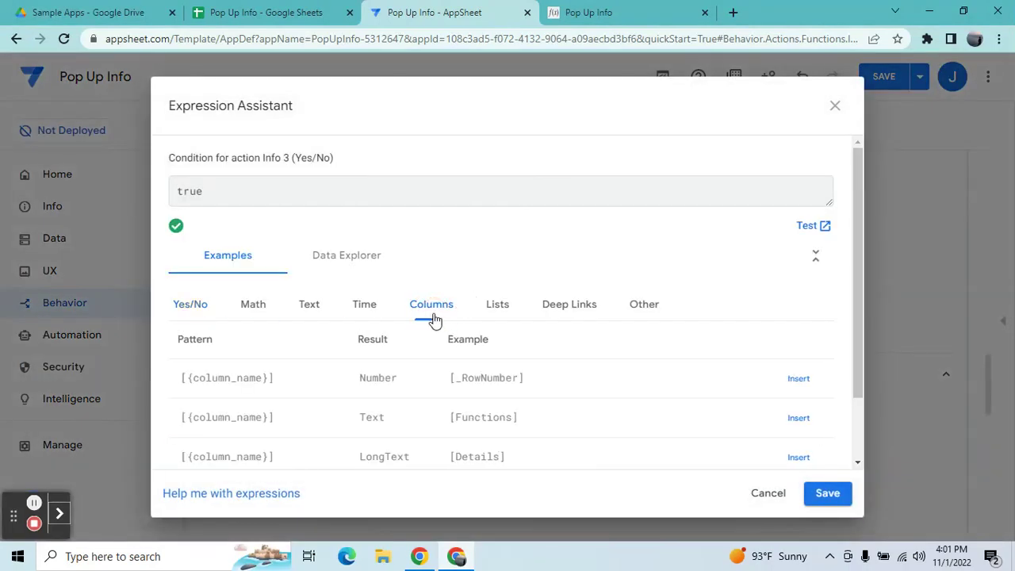
left_click(799, 419)
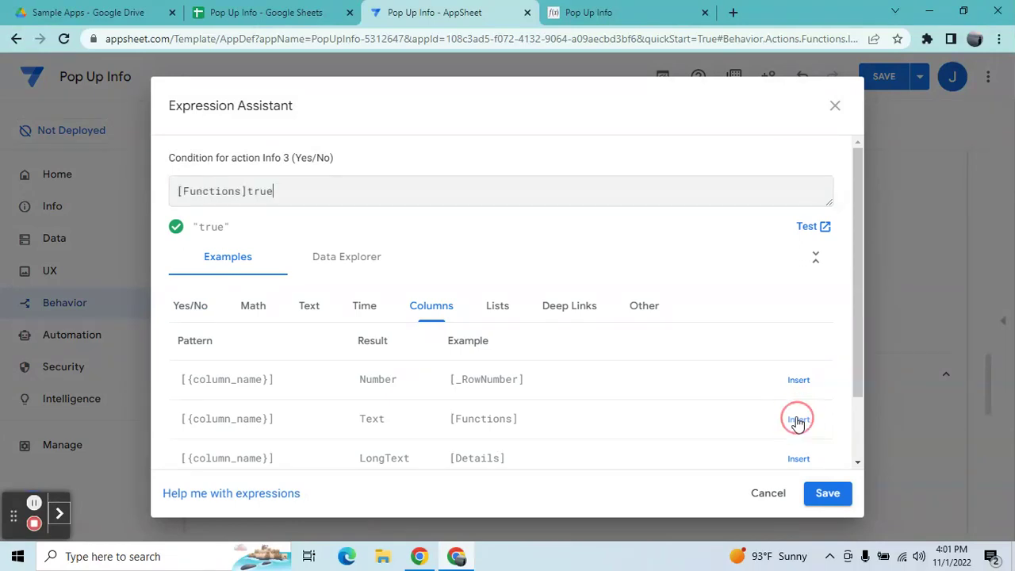
key("BackSpace")
key("BackSpace")
key("BackSpace")
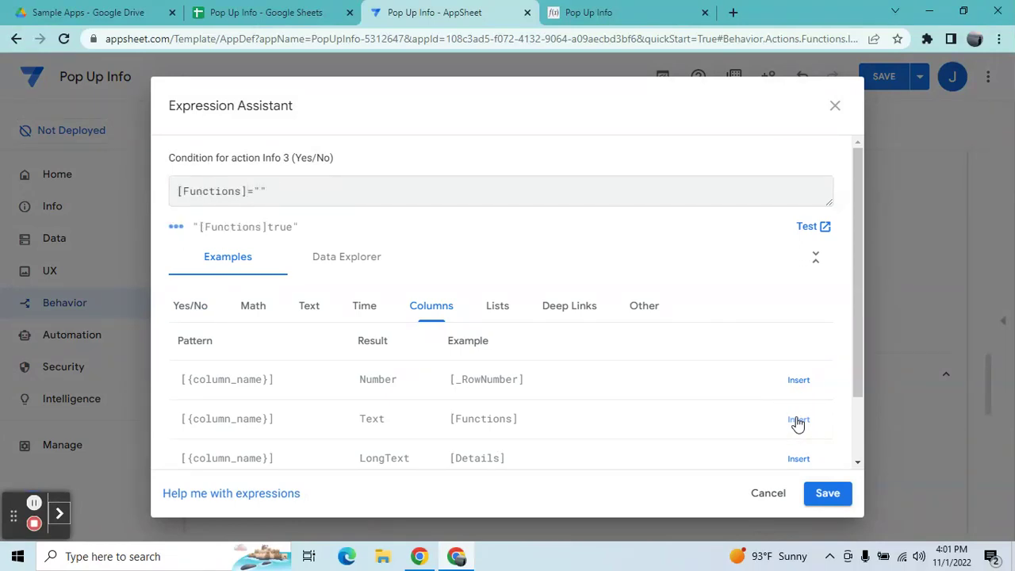
type("=\"IF")
left_click(828, 501)
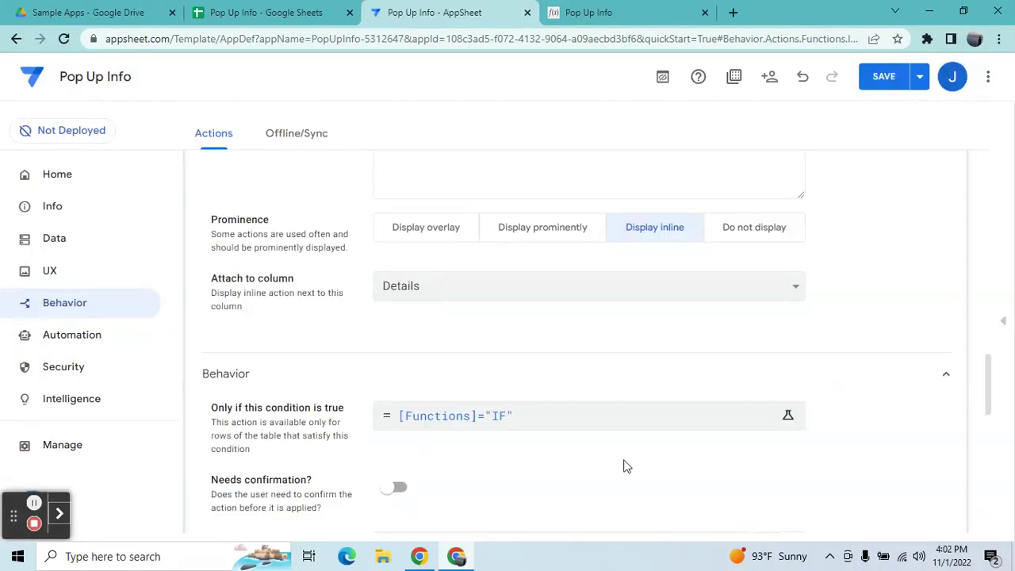
Require user confirmation before the Info 3 action is applied
left_click(392, 489)
scroll(992, 378, "down", 3)
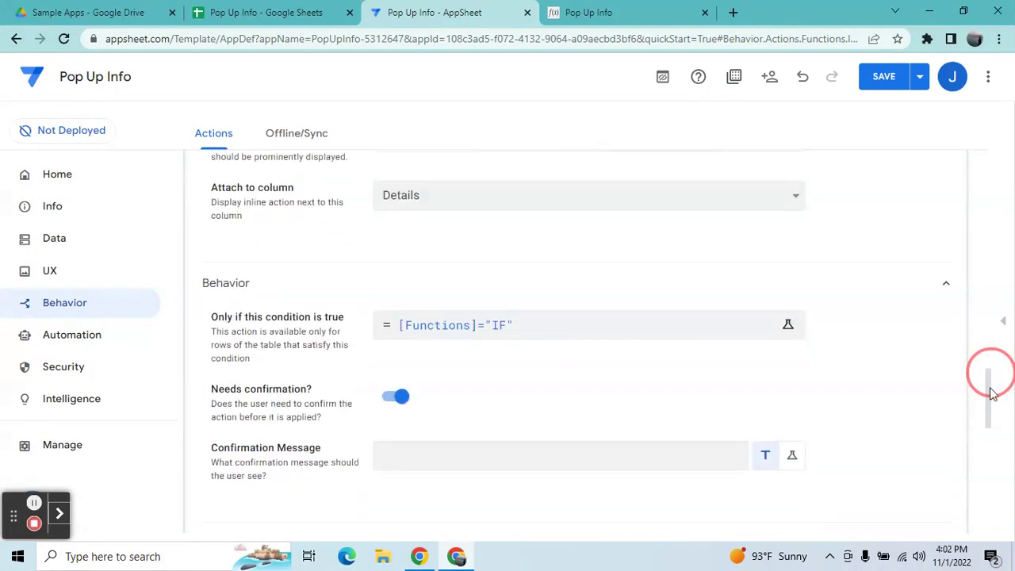
left_click(671, 319)
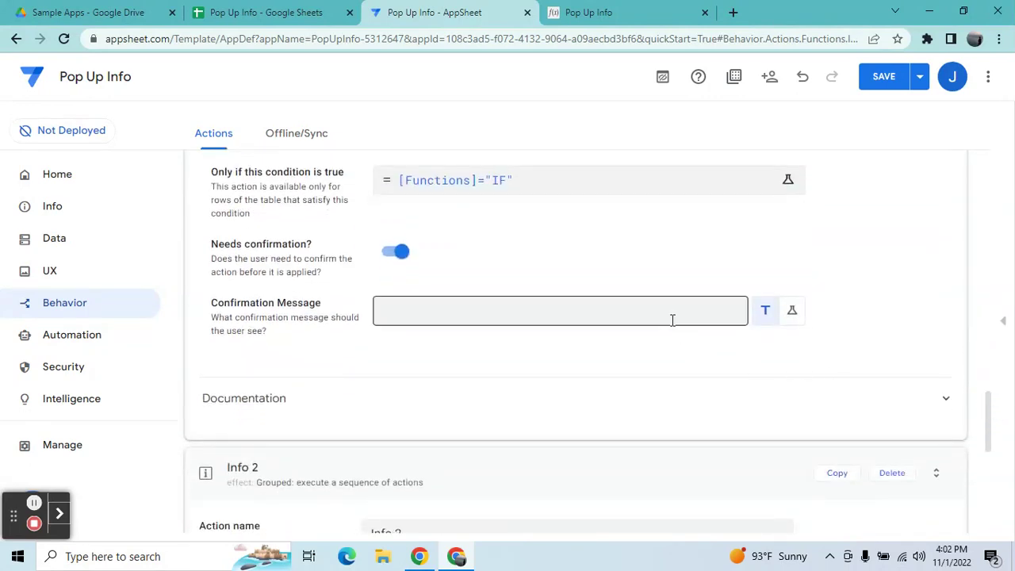
Copy the IF syntax from cell B6 of Sheet2 in the Google Sheet and return to the AppSheet editor
left_click(268, 11)
left_click(216, 533)
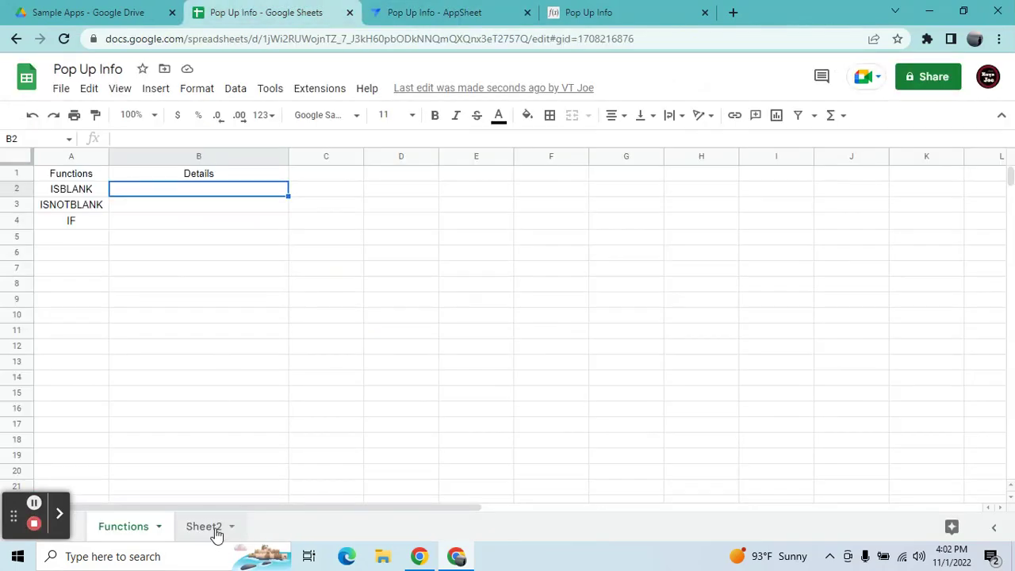
left_click(245, 264)
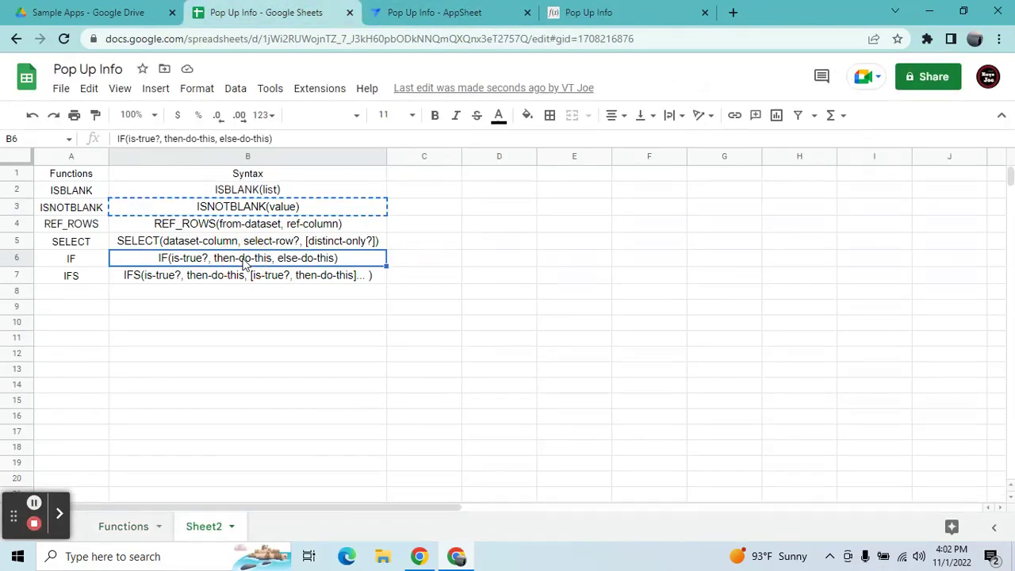
key("ctrl+c")
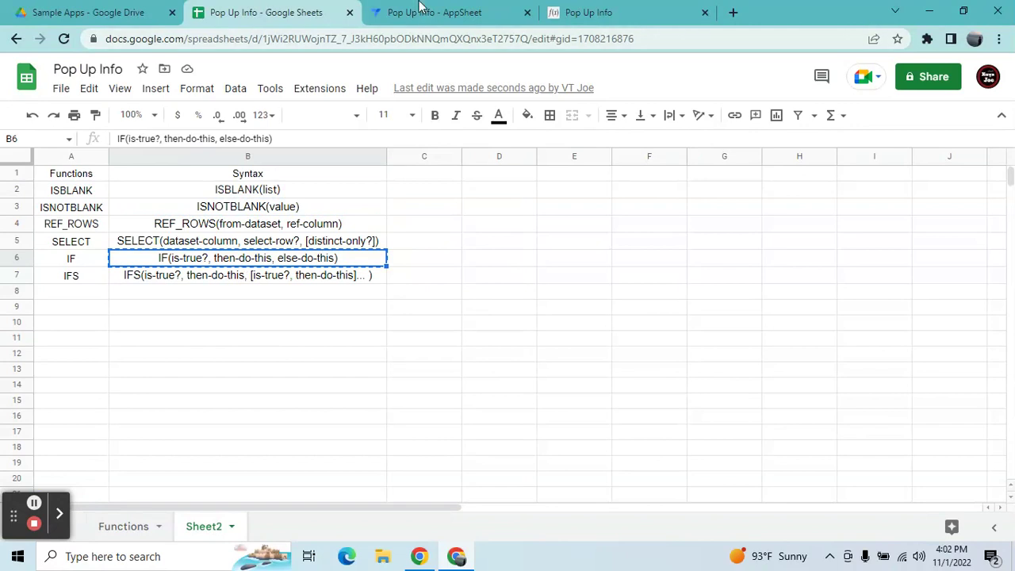
left_click(420, 9)
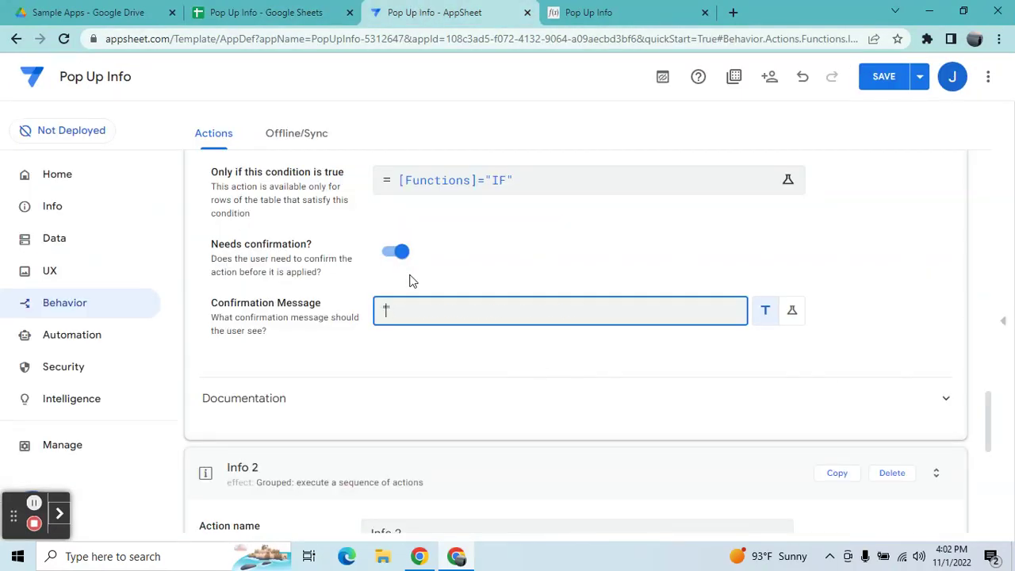
Set the Info 3 confirmation message to "IF(is-true?, then-do-this, else-do-this)" and save the app
key("ctrl+v")
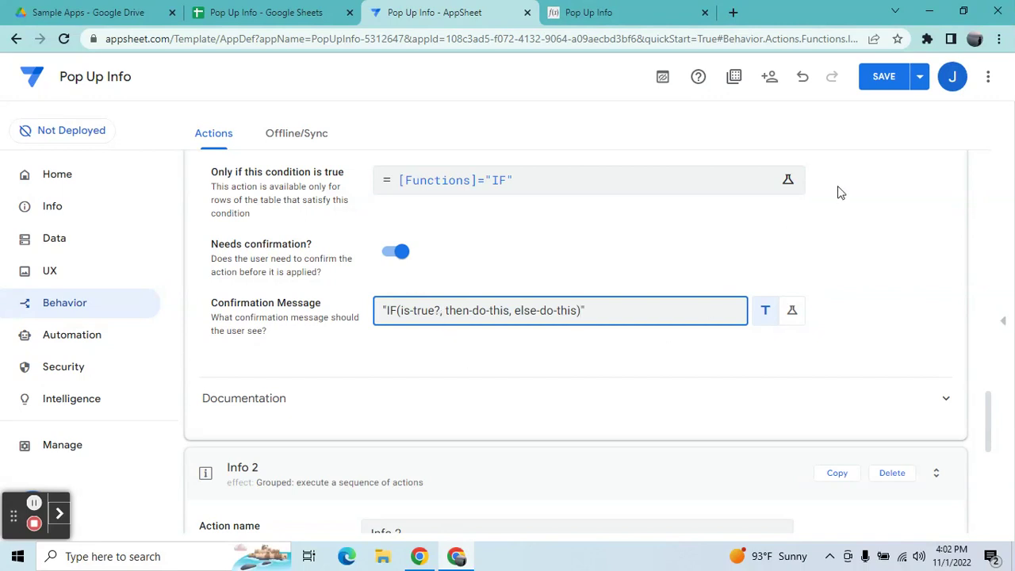
left_click(882, 86)
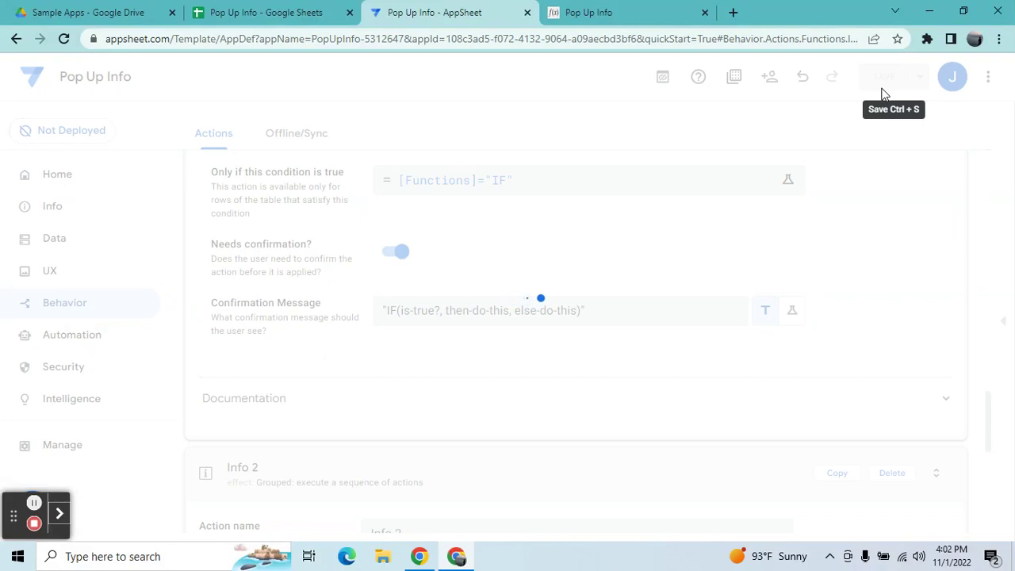
Check the Functions list in the app preview for an info icon on the IF row
left_click(1004, 319)
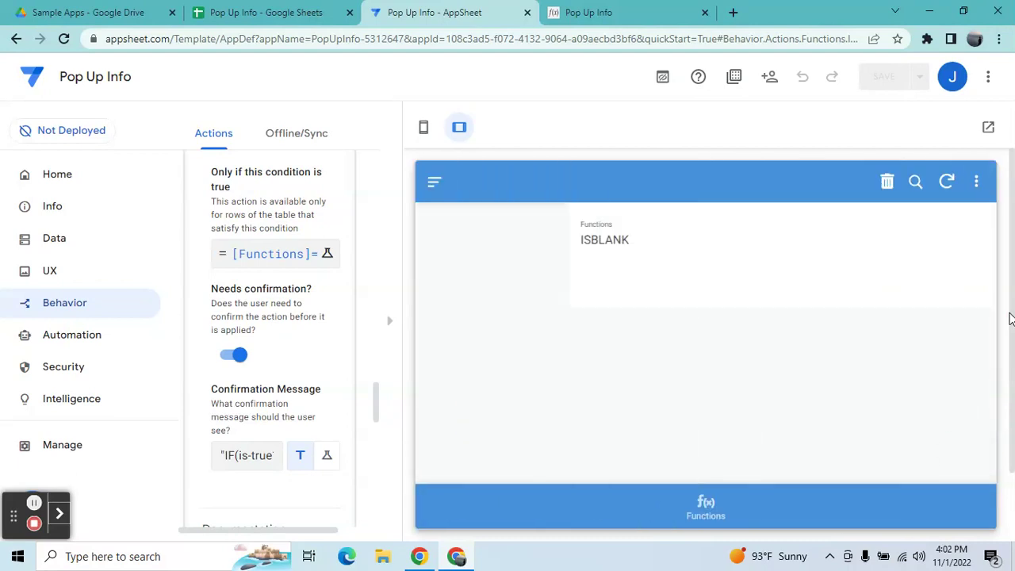
left_click(706, 502)
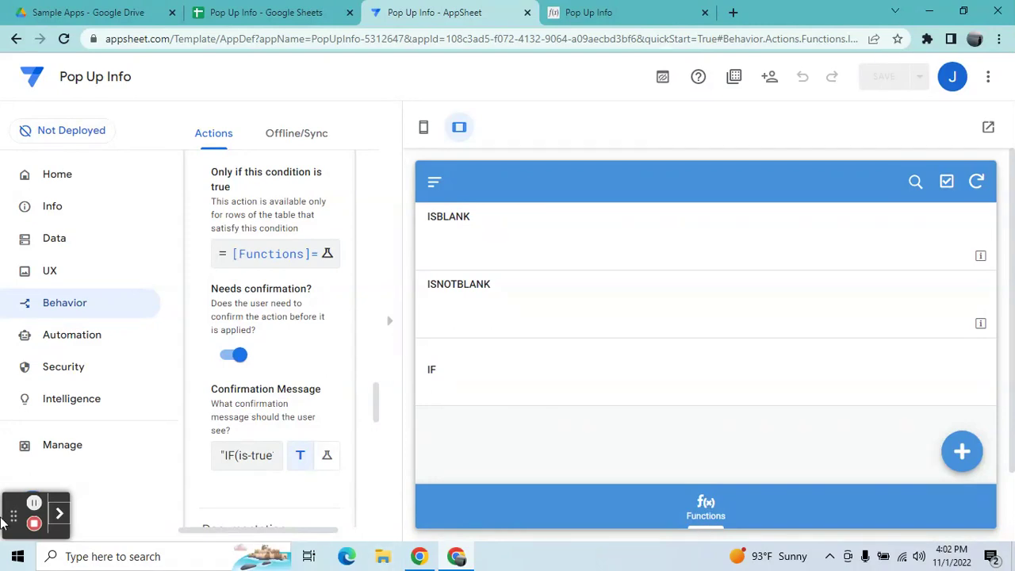
left_click(388, 326)
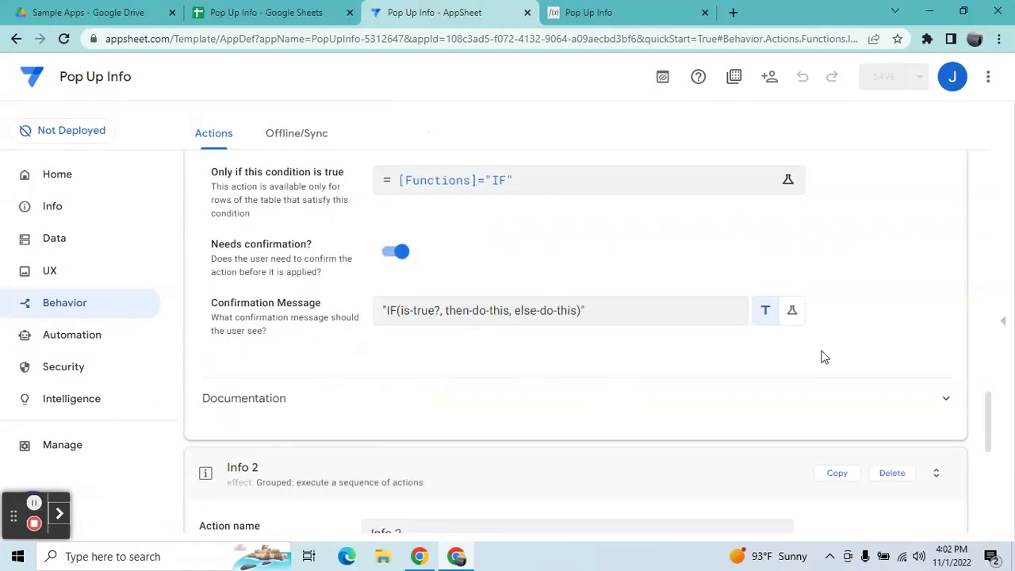
Look at the syntax list in Sheet2 of the Google Sheet, and return to AppSheet to review the Info 3 action settings
left_click(312, 8)
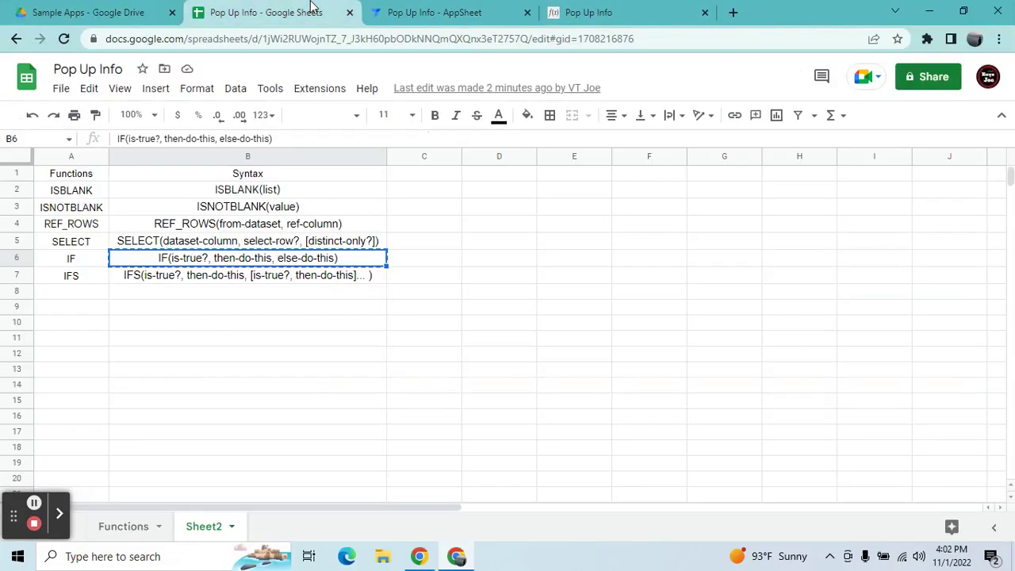
left_click(433, 9)
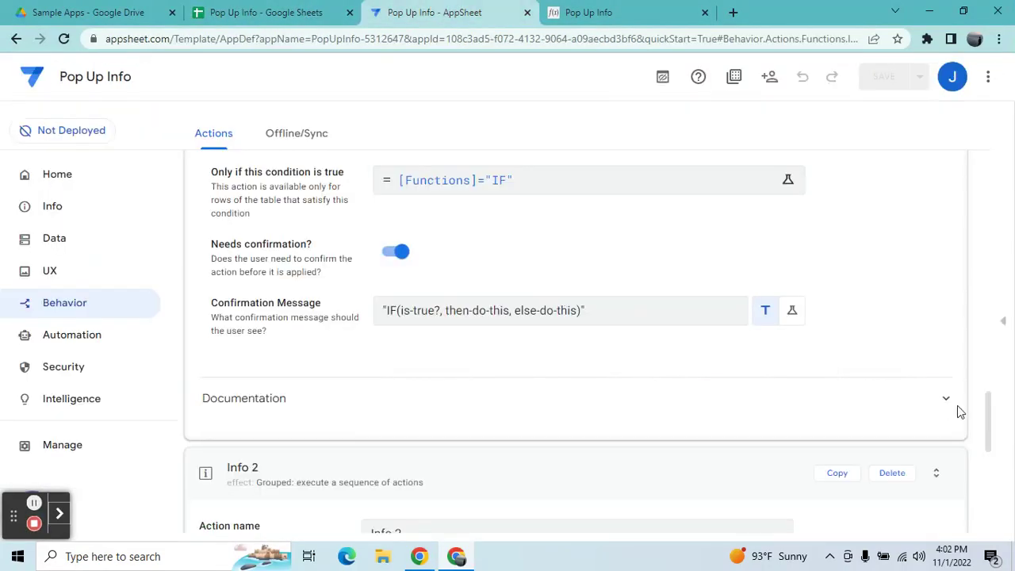
left_click_drag(990, 418, 991, 286)
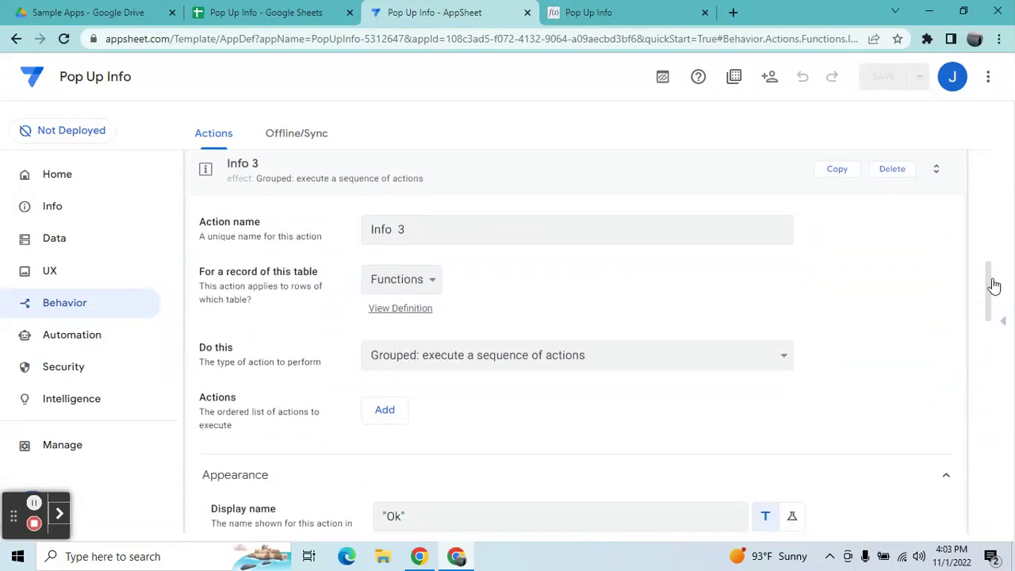
Inspect the IF record in the app preview and return to the Functions view
left_click(1003, 321)
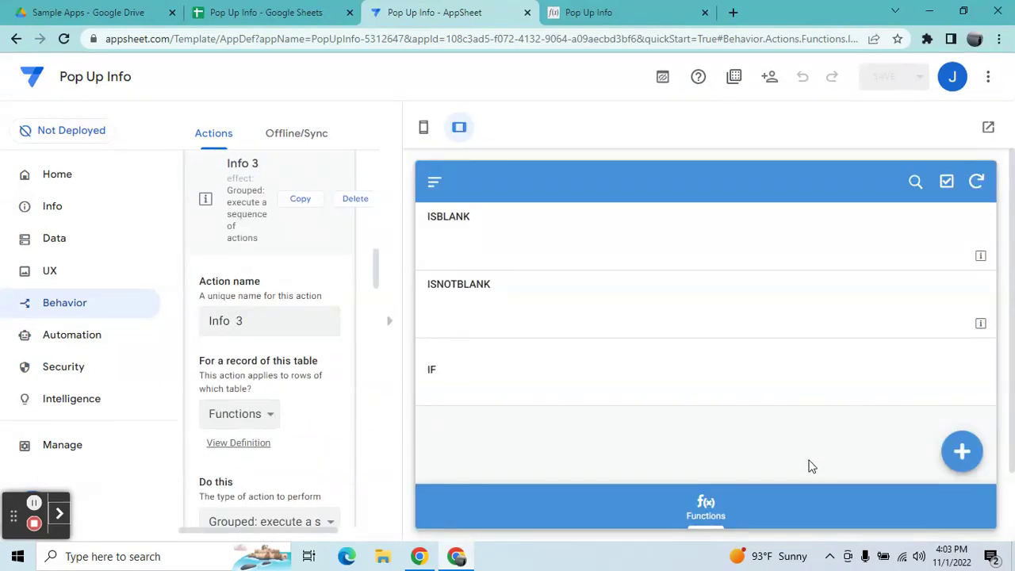
left_click(817, 388)
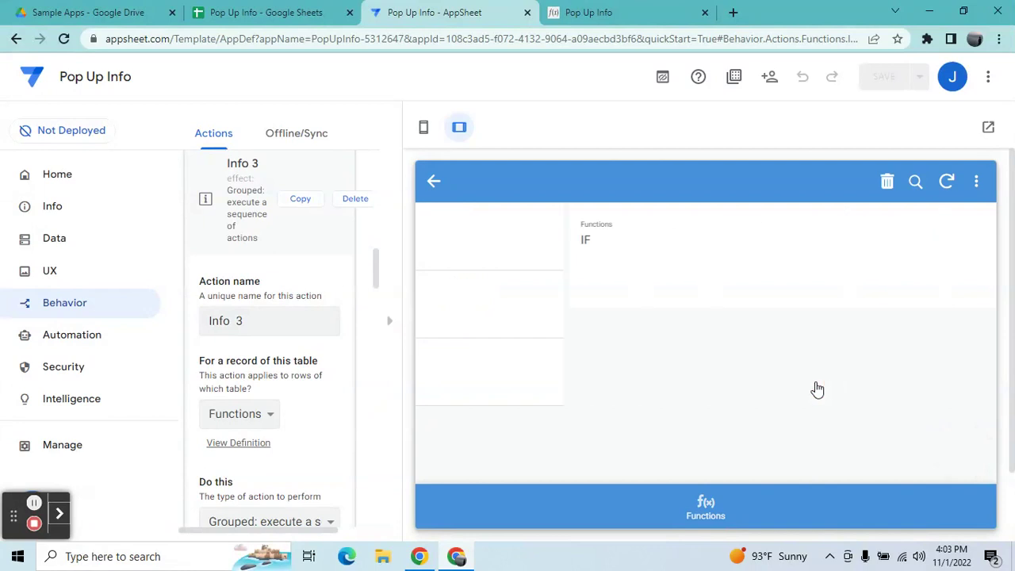
left_click(706, 514)
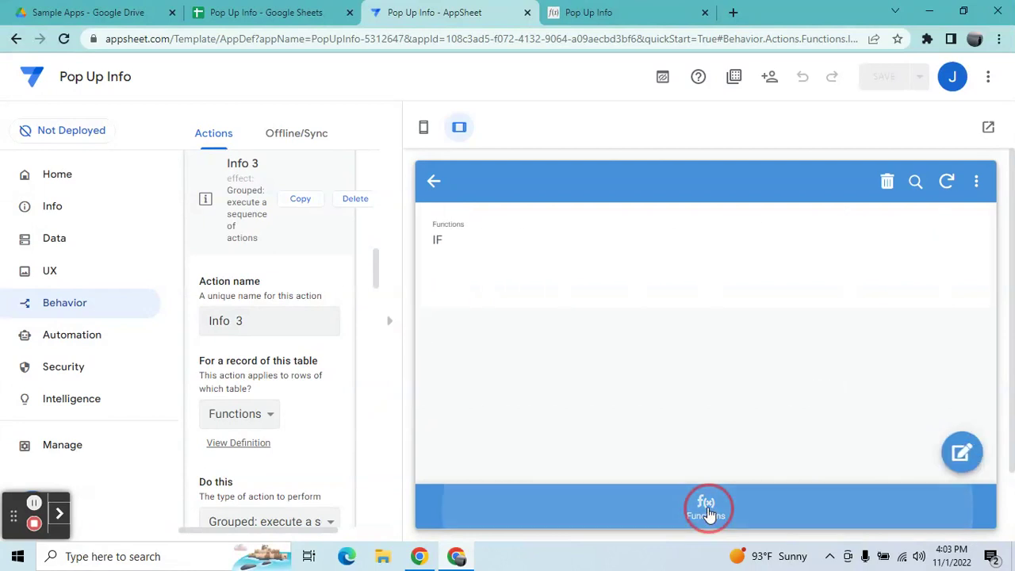
left_click(390, 322)
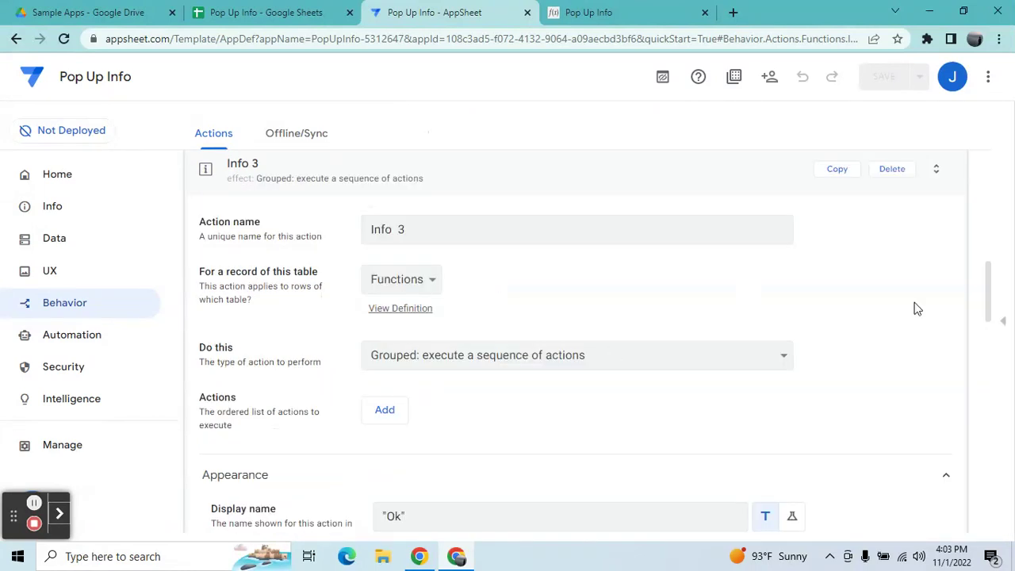
Compare the Info 3 condition expression with the function names in the Functions sheet of the Google Sheet
left_click_drag(990, 302, 989, 423)
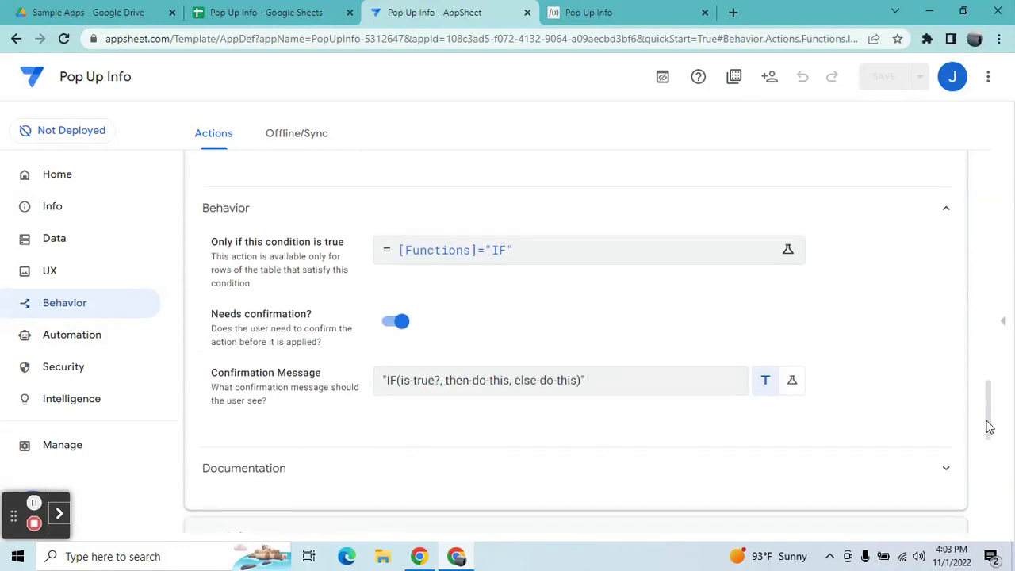
left_click(629, 262)
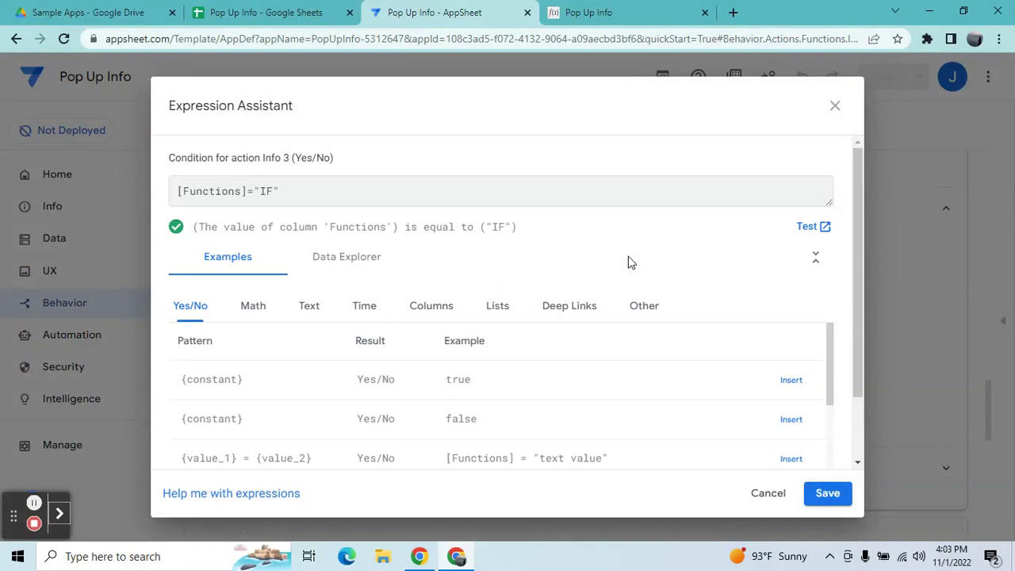
left_click(238, 11)
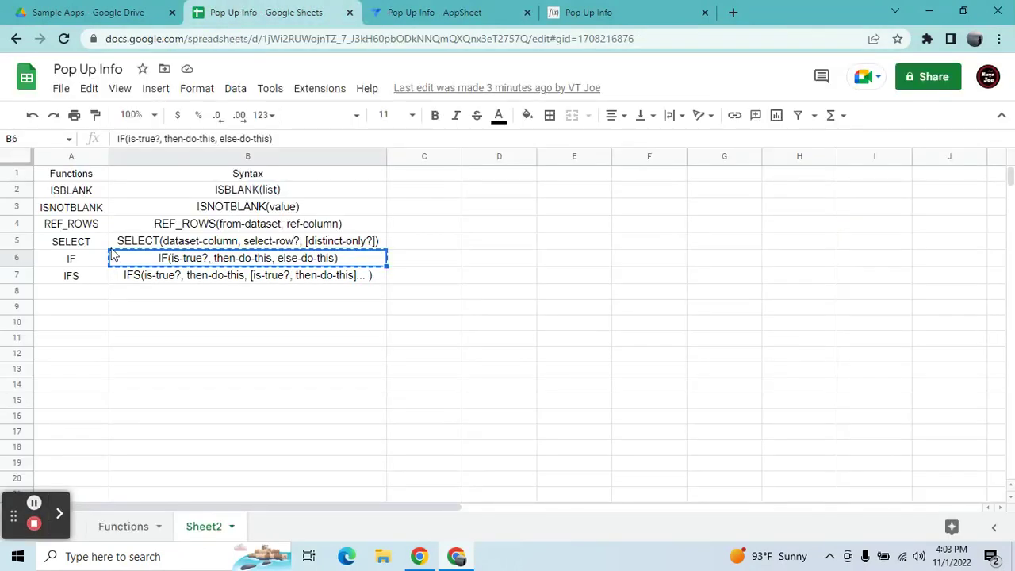
left_click(114, 525)
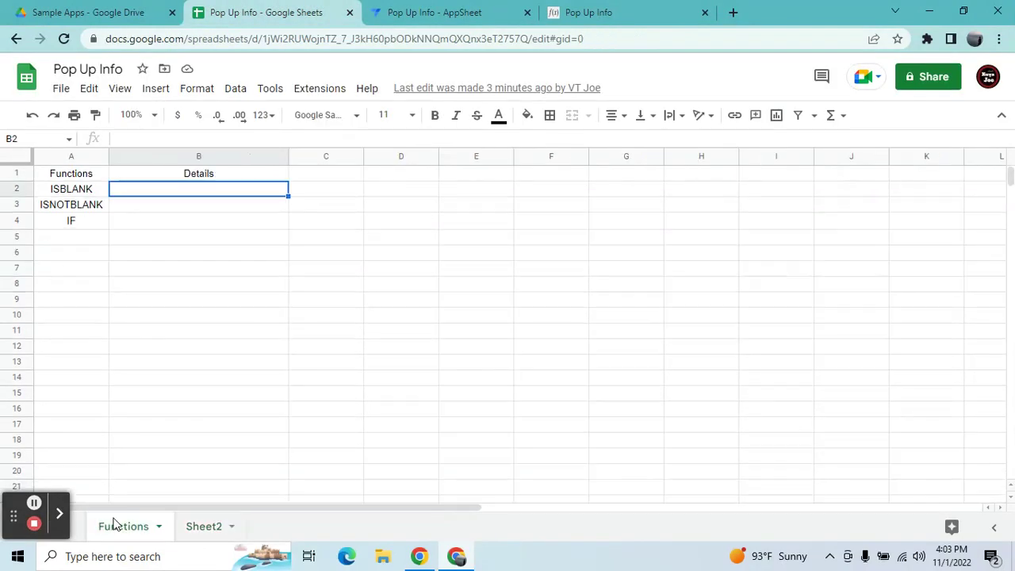
left_click(426, 10)
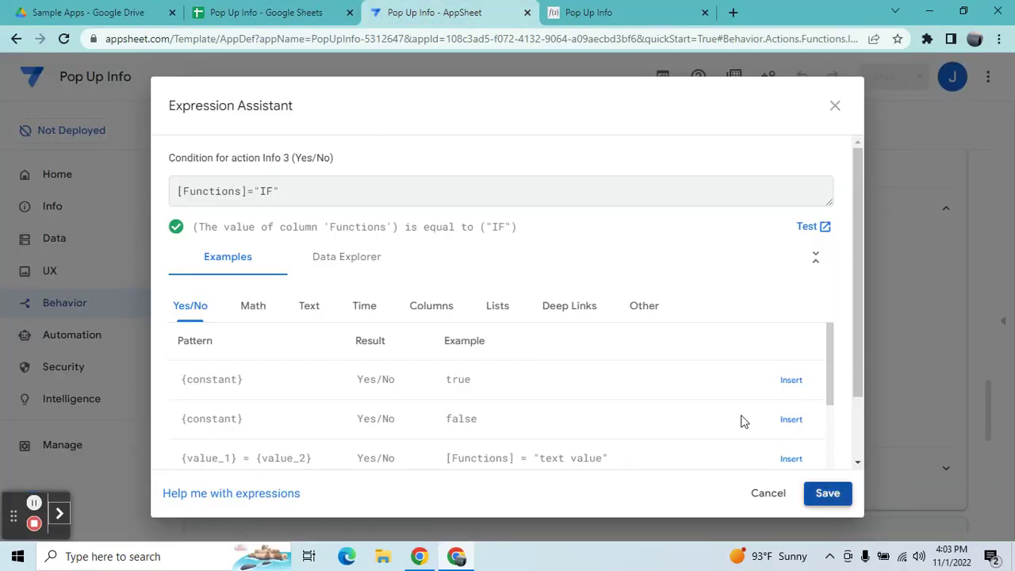
left_click(829, 493)
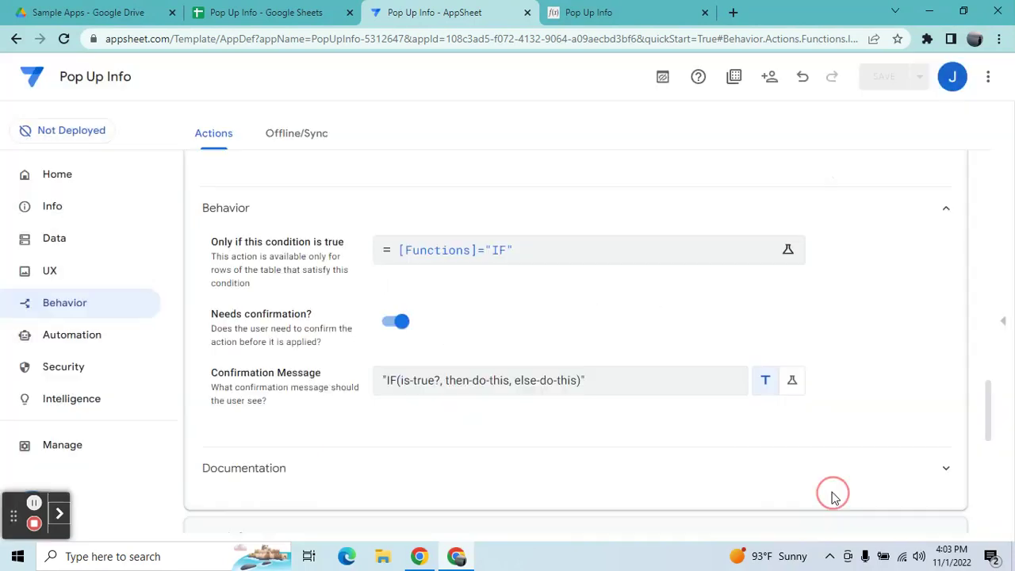
Recheck the Functions list and the IF record's details in the app preview
left_click(881, 83)
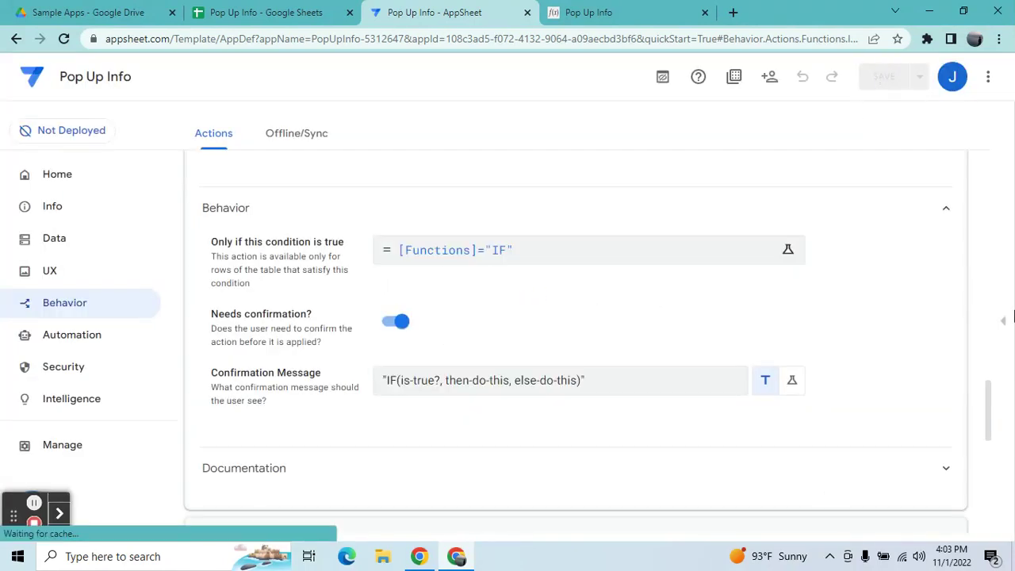
left_click(1006, 329)
left_click(1003, 319)
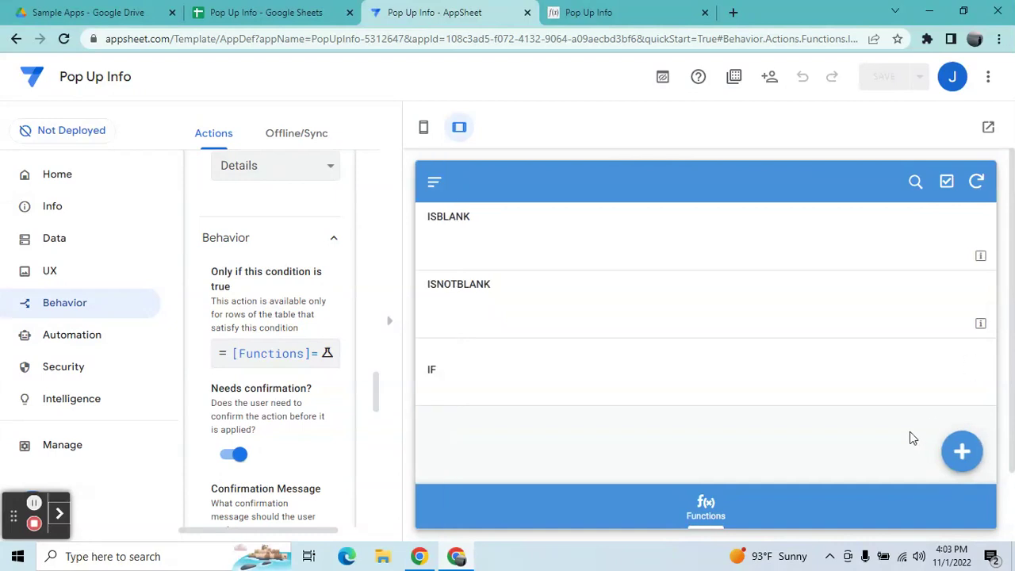
left_click(949, 372)
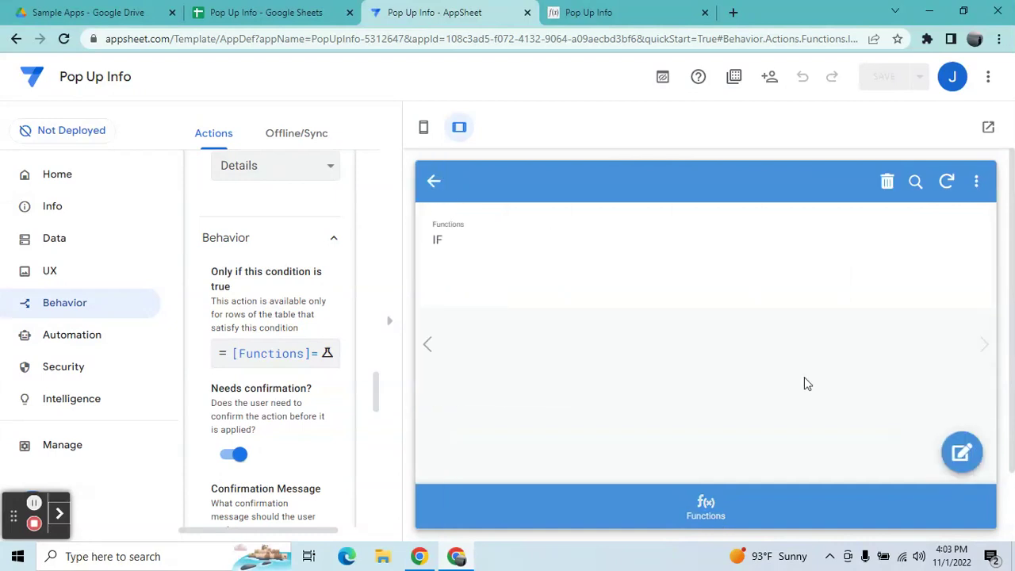
left_click(718, 527)
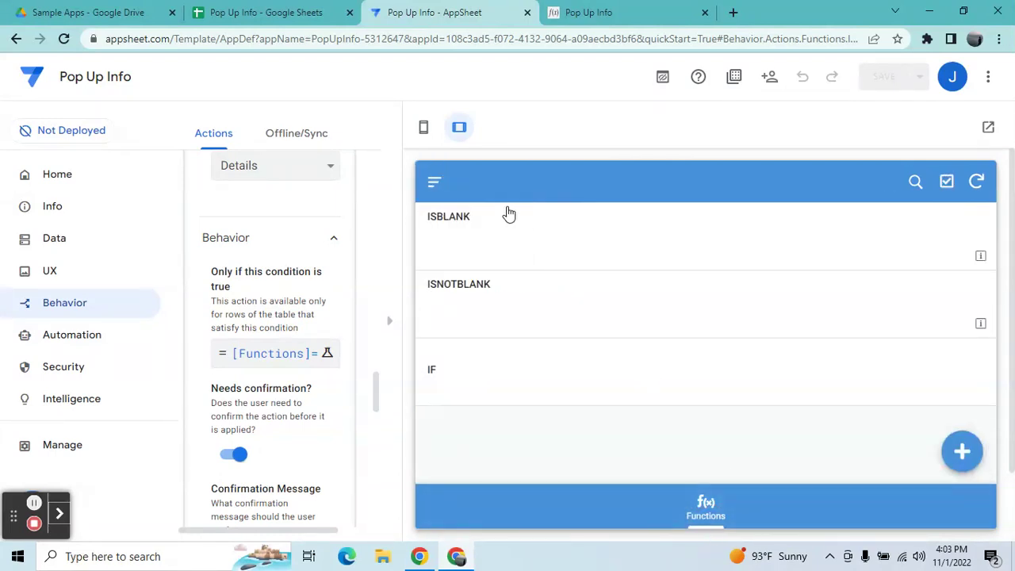
left_click(388, 323)
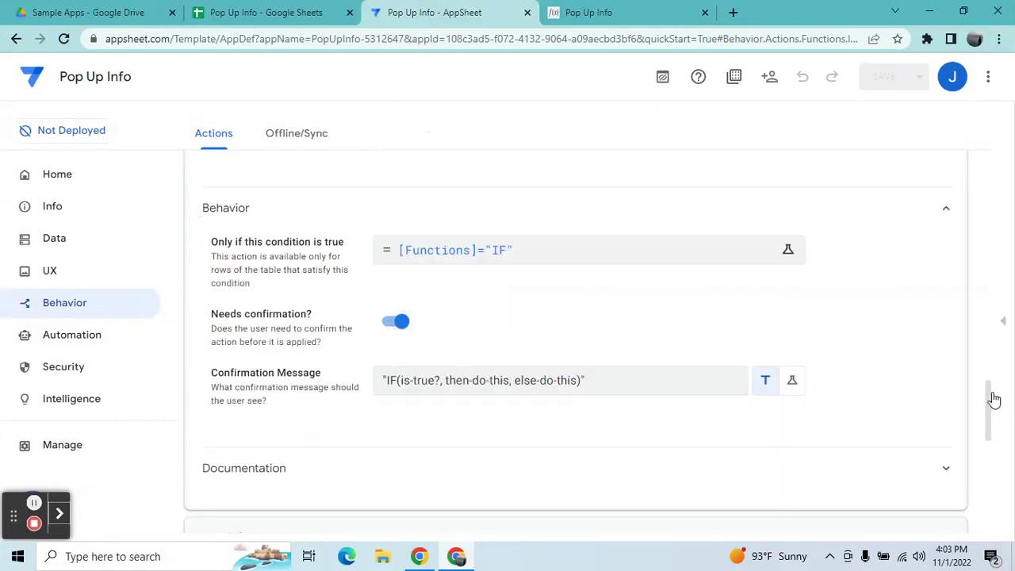
Re-enter the quotation marks around IF in the Info 3 condition [Functions]="IF" and save the app
mouse_move(991, 399)
left_mouse_down()
mouse_move(980, 279)
mouse_move(988, 389)
left_mouse_up()
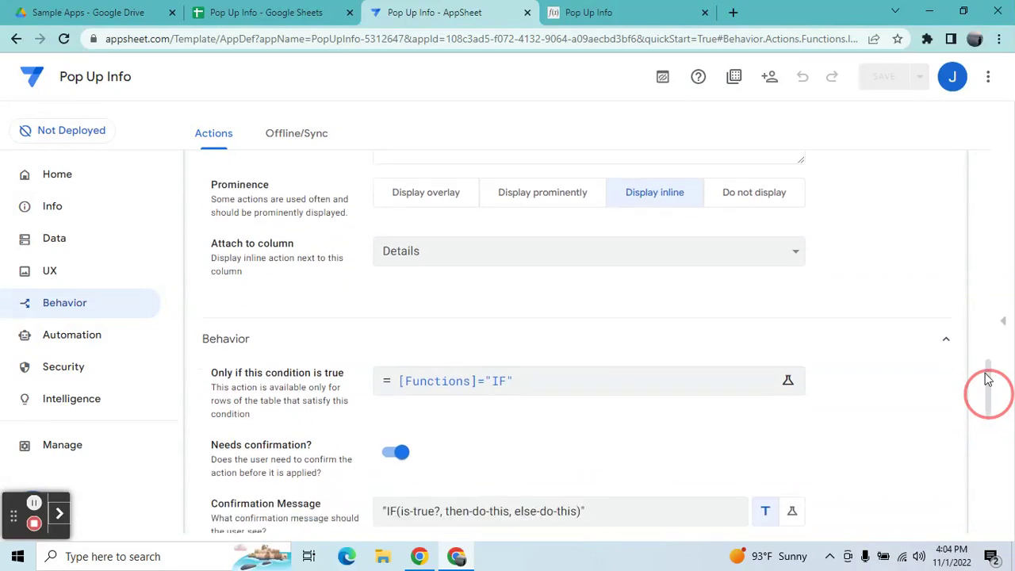
left_click(711, 381)
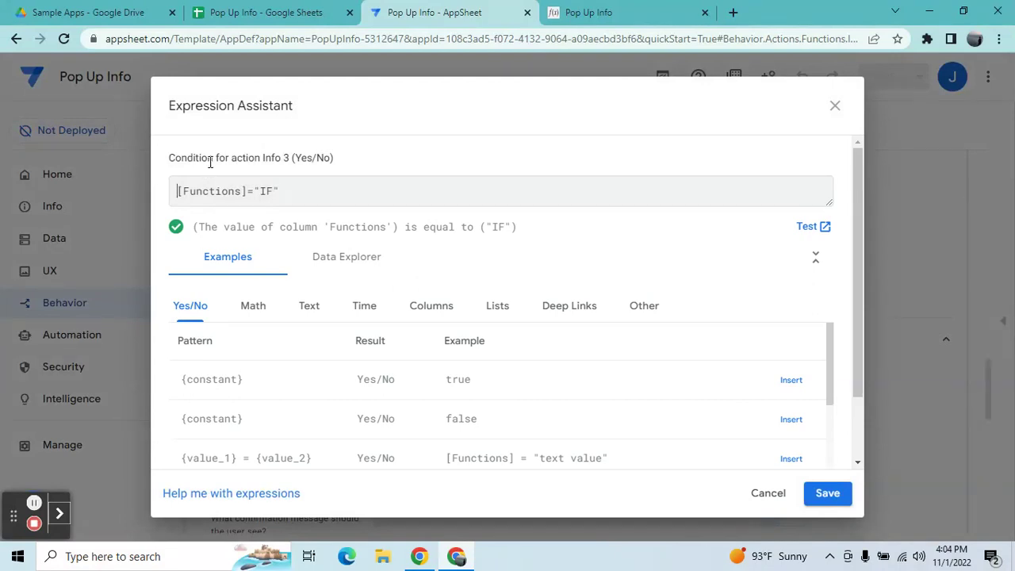
left_click(278, 181)
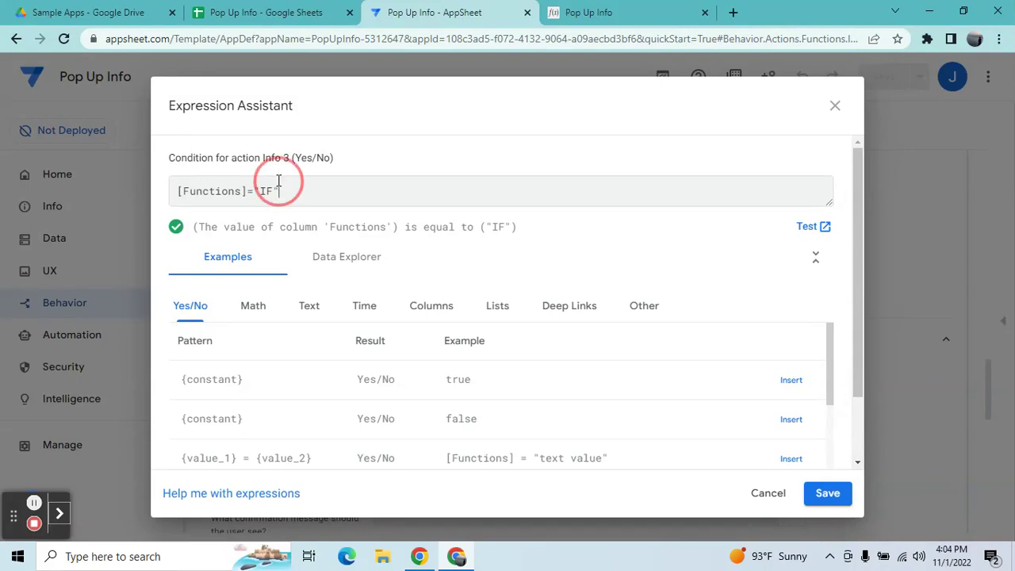
key("BackSpace")
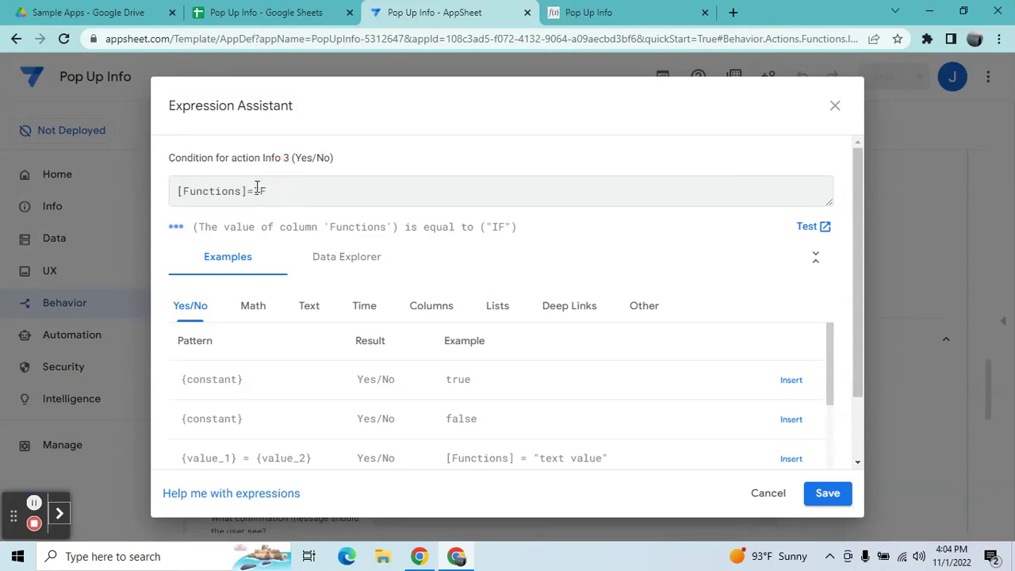
left_click(257, 187)
left_click(828, 493)
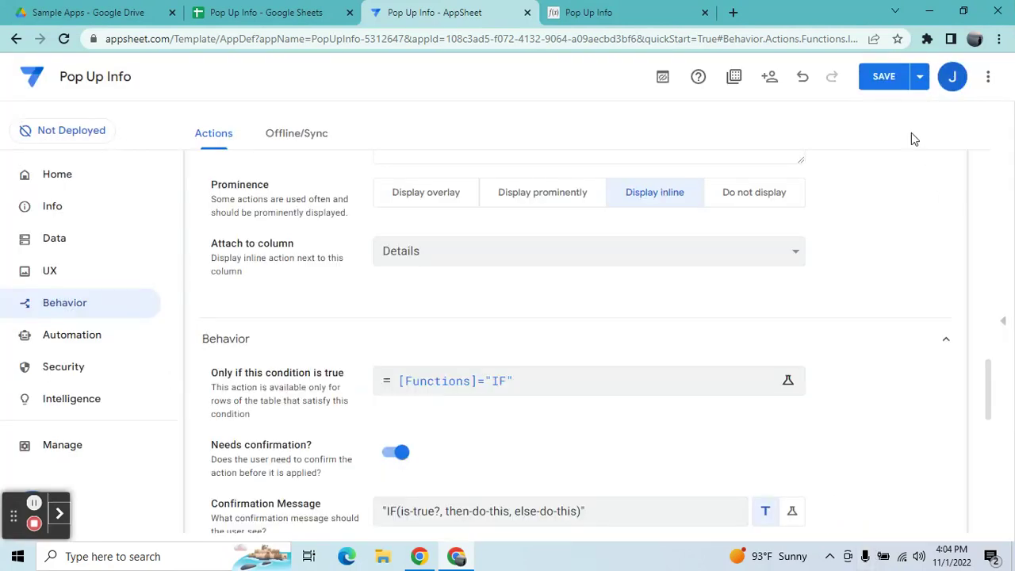
left_click(879, 73)
Sync the running Pop Up Info app and check its Functions list against the Functions sheet
left_click(671, 11)
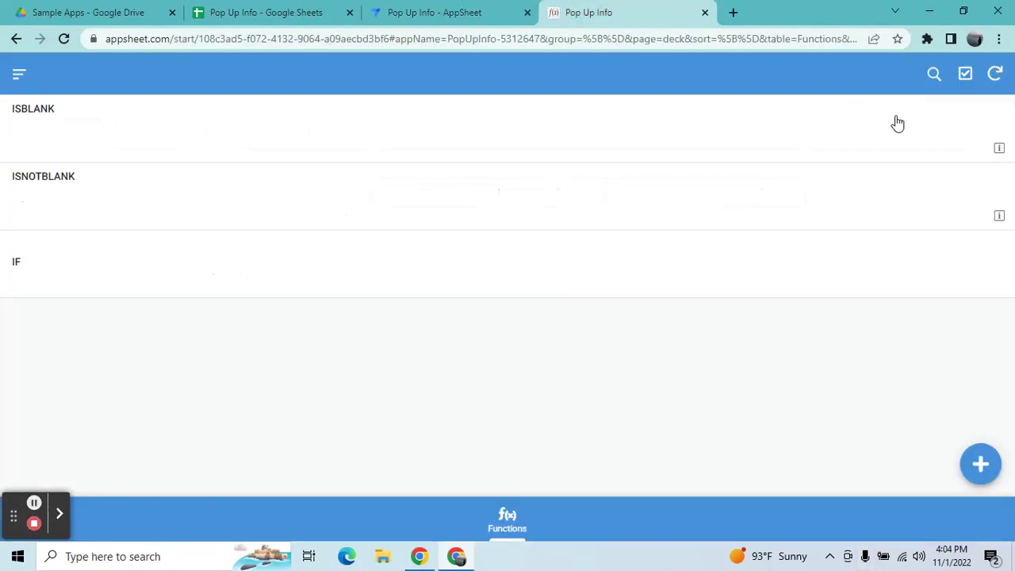
left_click(997, 74)
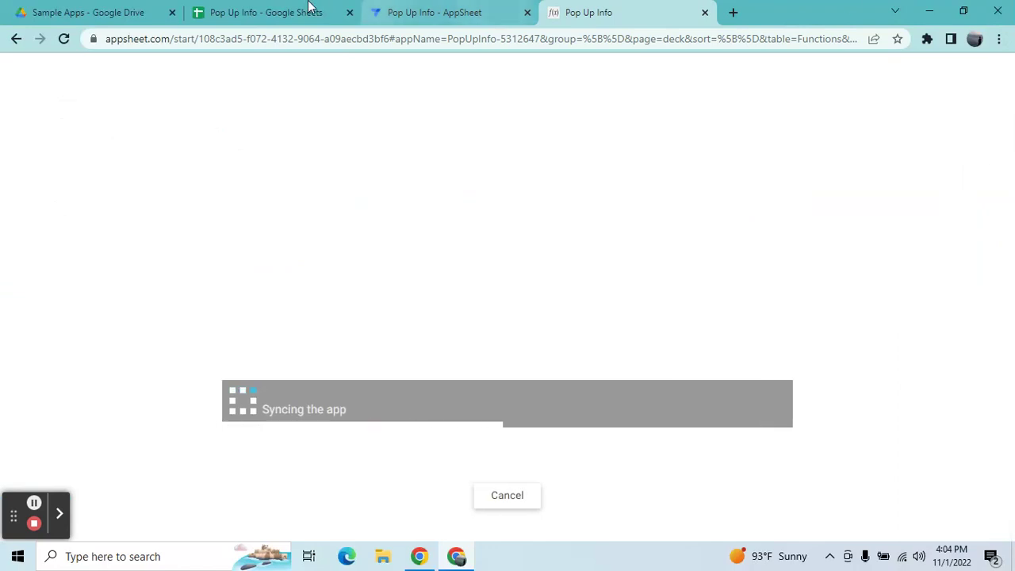
left_click(309, 8)
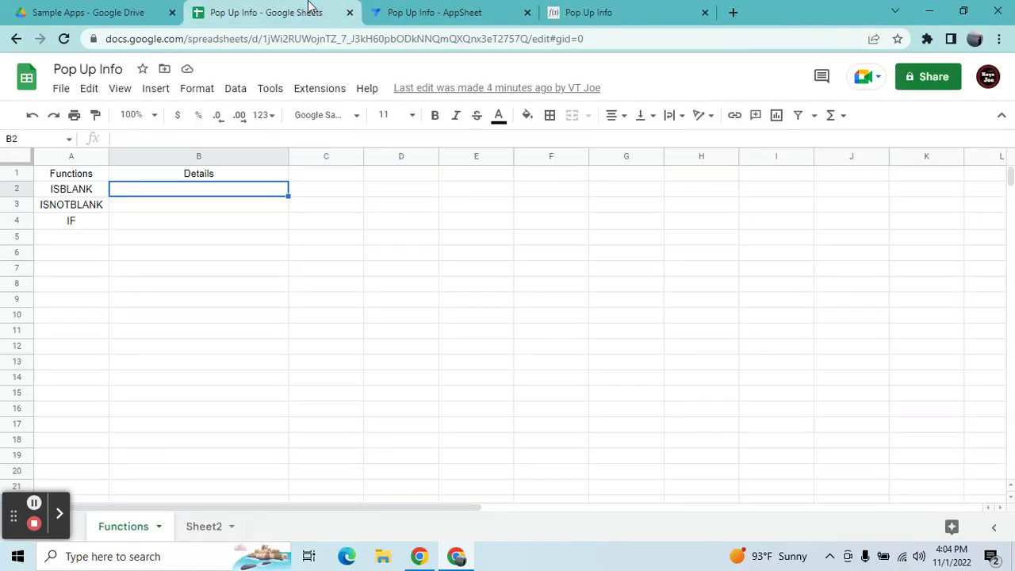
left_click(580, 12)
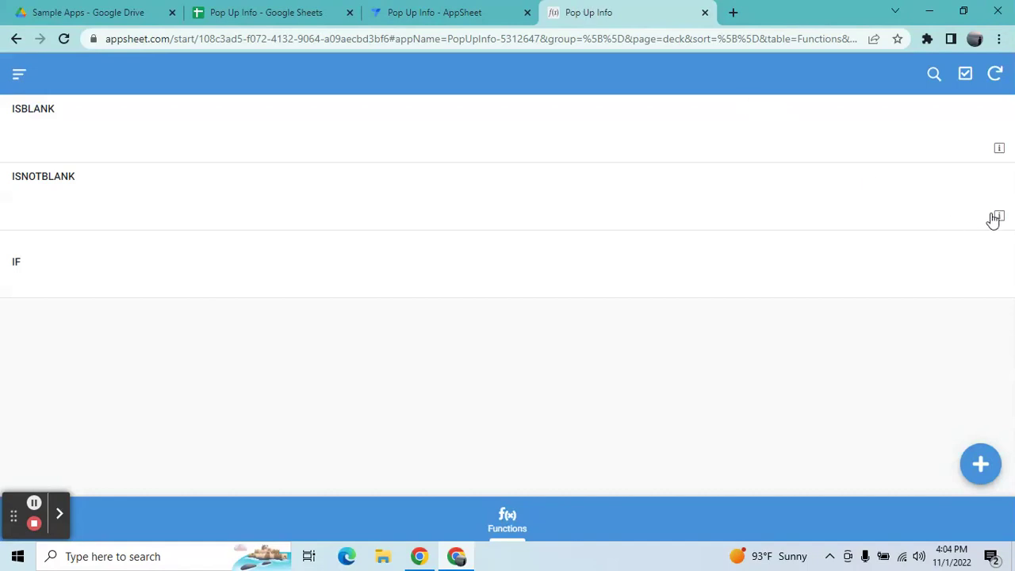
Return to the AppSheet editor, add Info 3 to the action bar actions of the Functions view and save the app
left_click(413, 9)
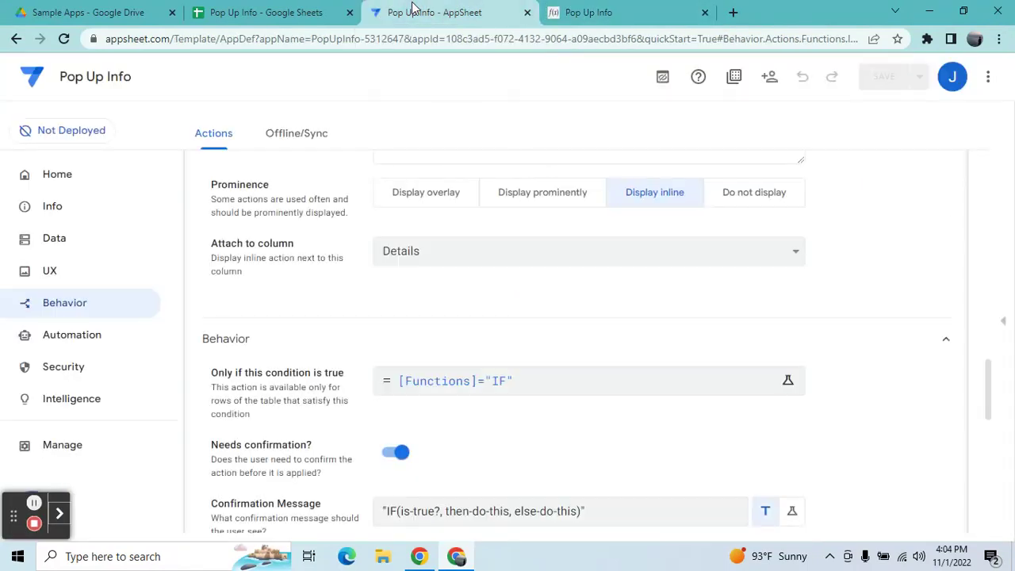
left_click(65, 279)
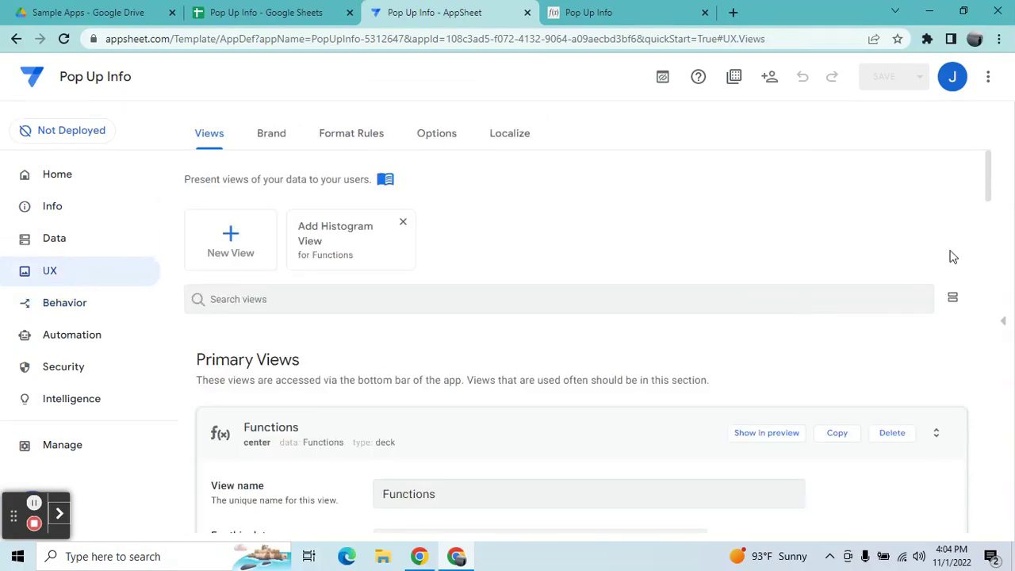
left_click_drag(989, 191, 1000, 346)
left_click(408, 342)
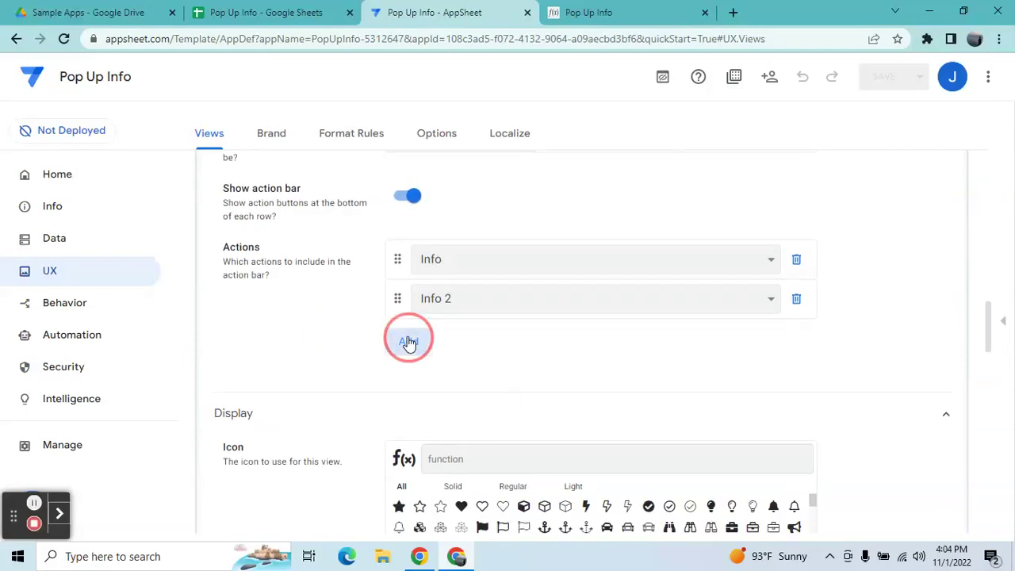
left_click(460, 342)
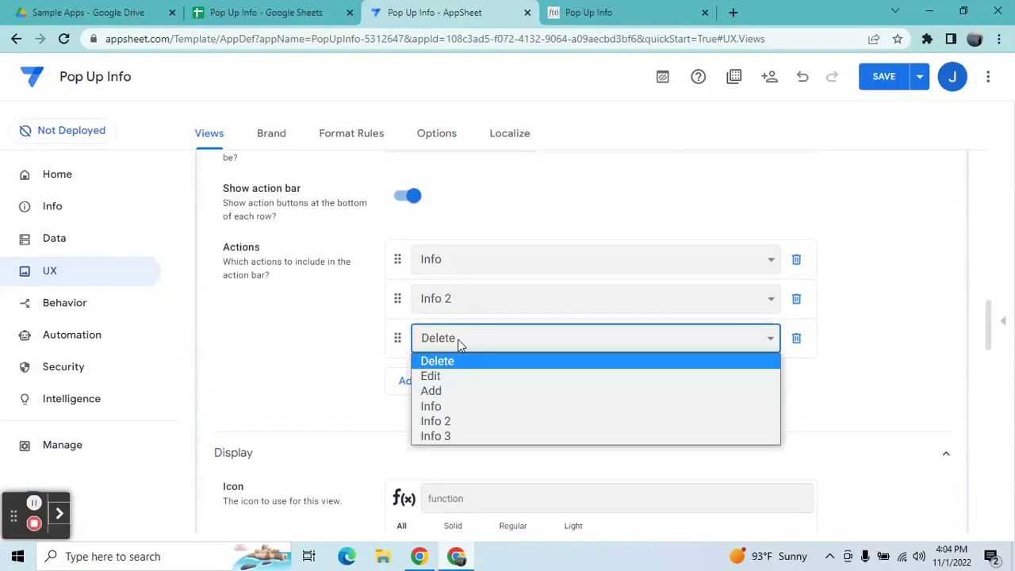
left_click(462, 439)
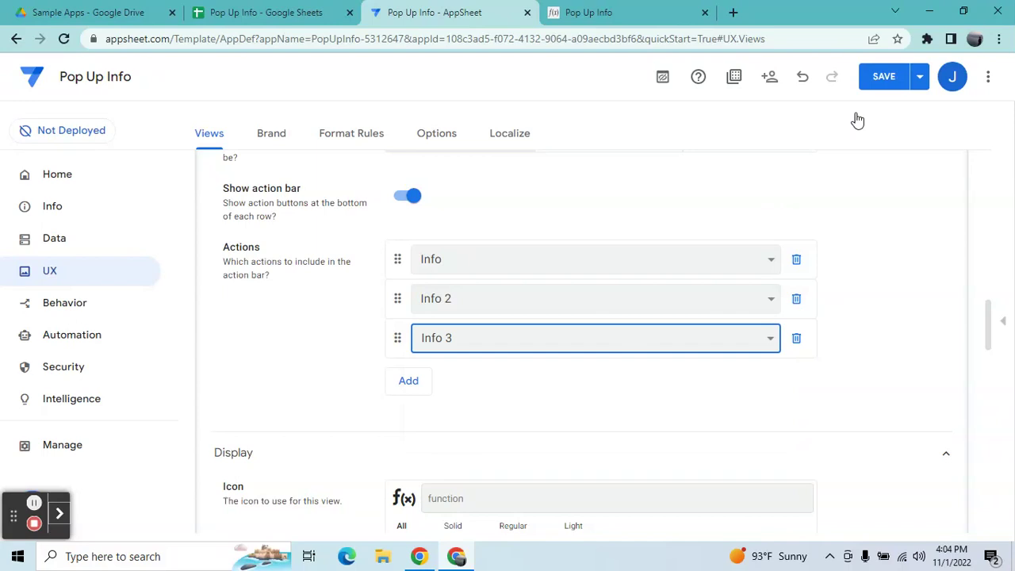
left_click(877, 80)
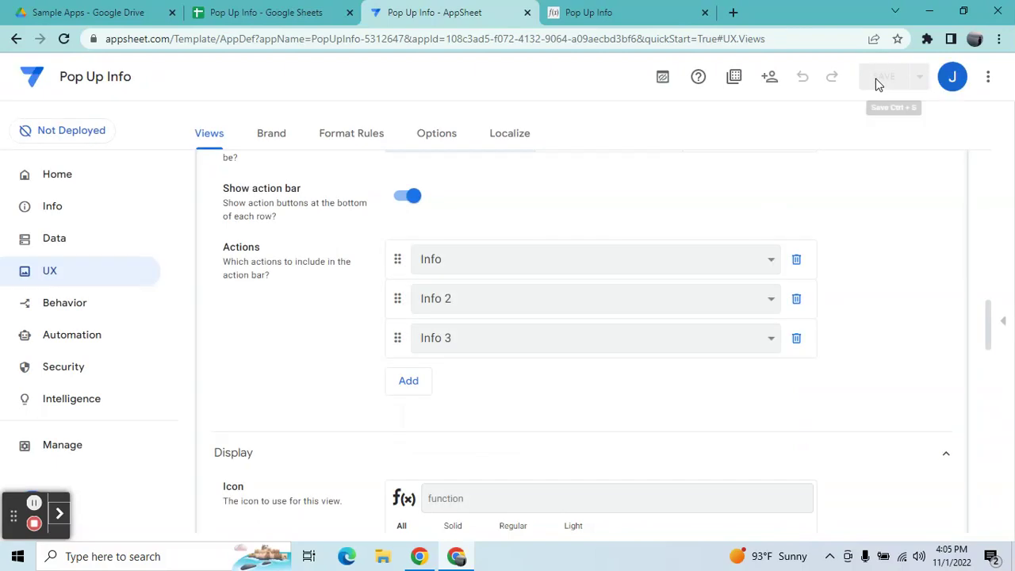
Test the syntax pop-ups of the IF and ISNOTBLANK rows in the app preview, closing each one
left_click(1004, 327)
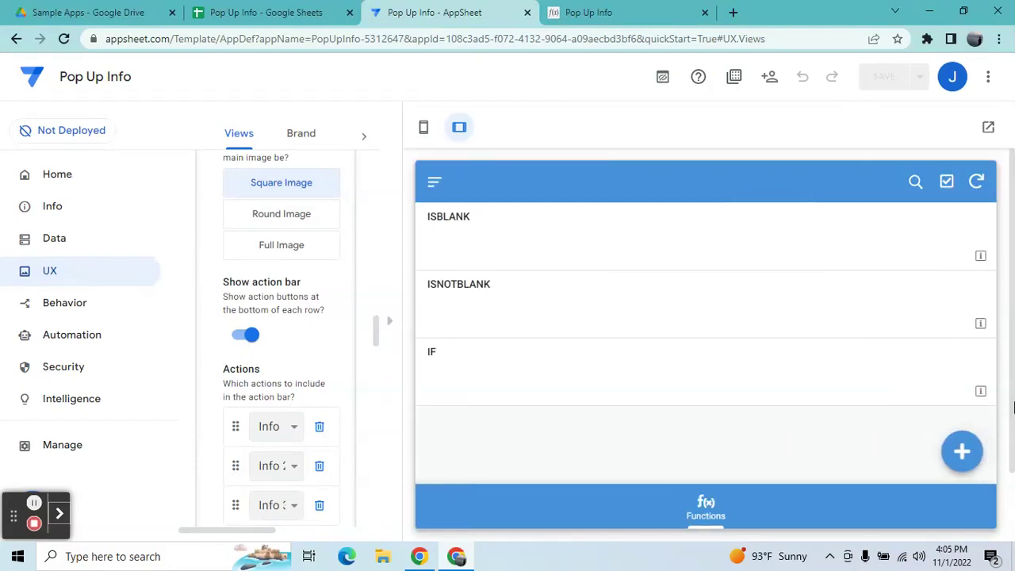
left_click(981, 393)
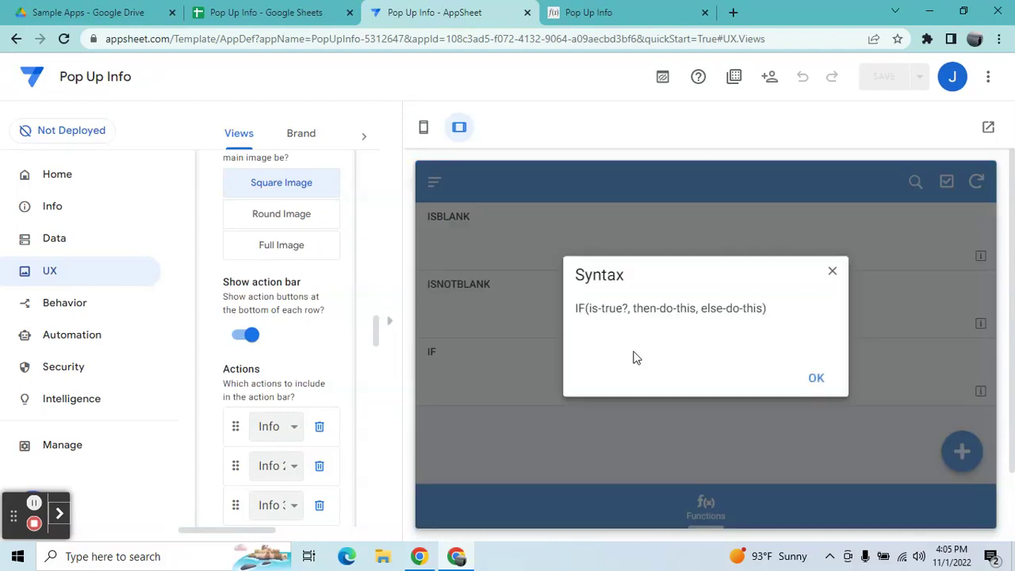
left_click(819, 381)
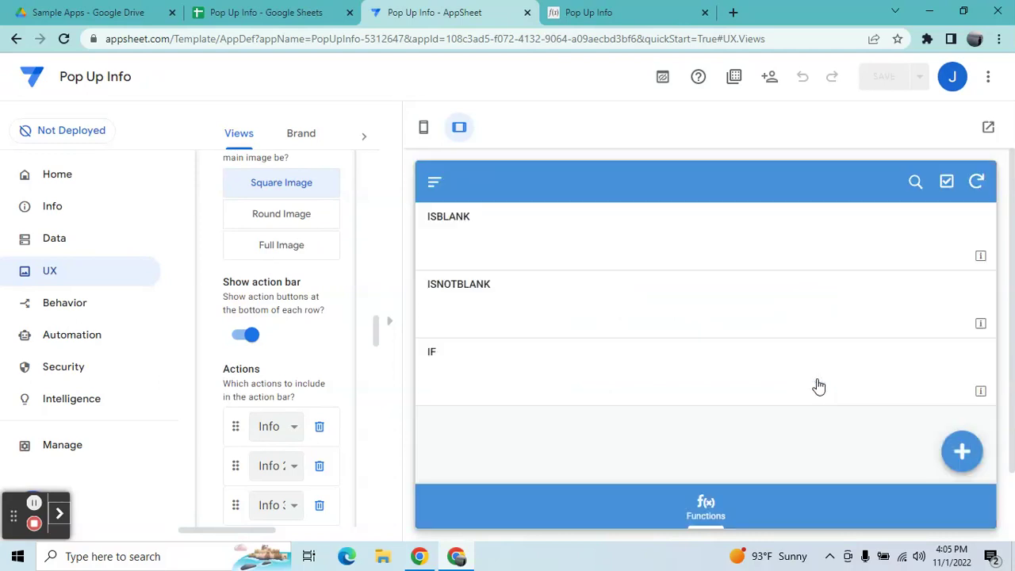
left_click(984, 328)
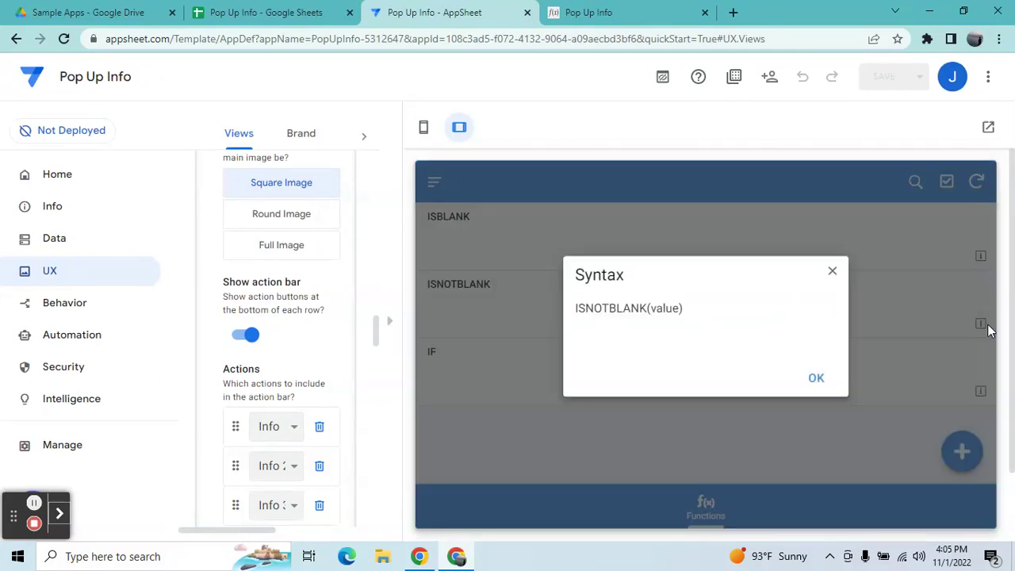
left_click(820, 377)
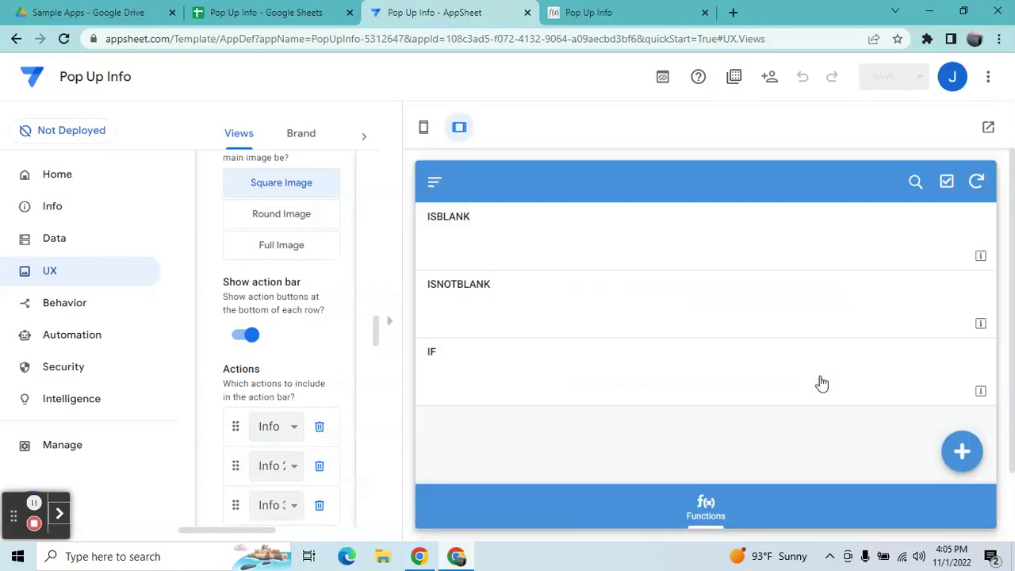